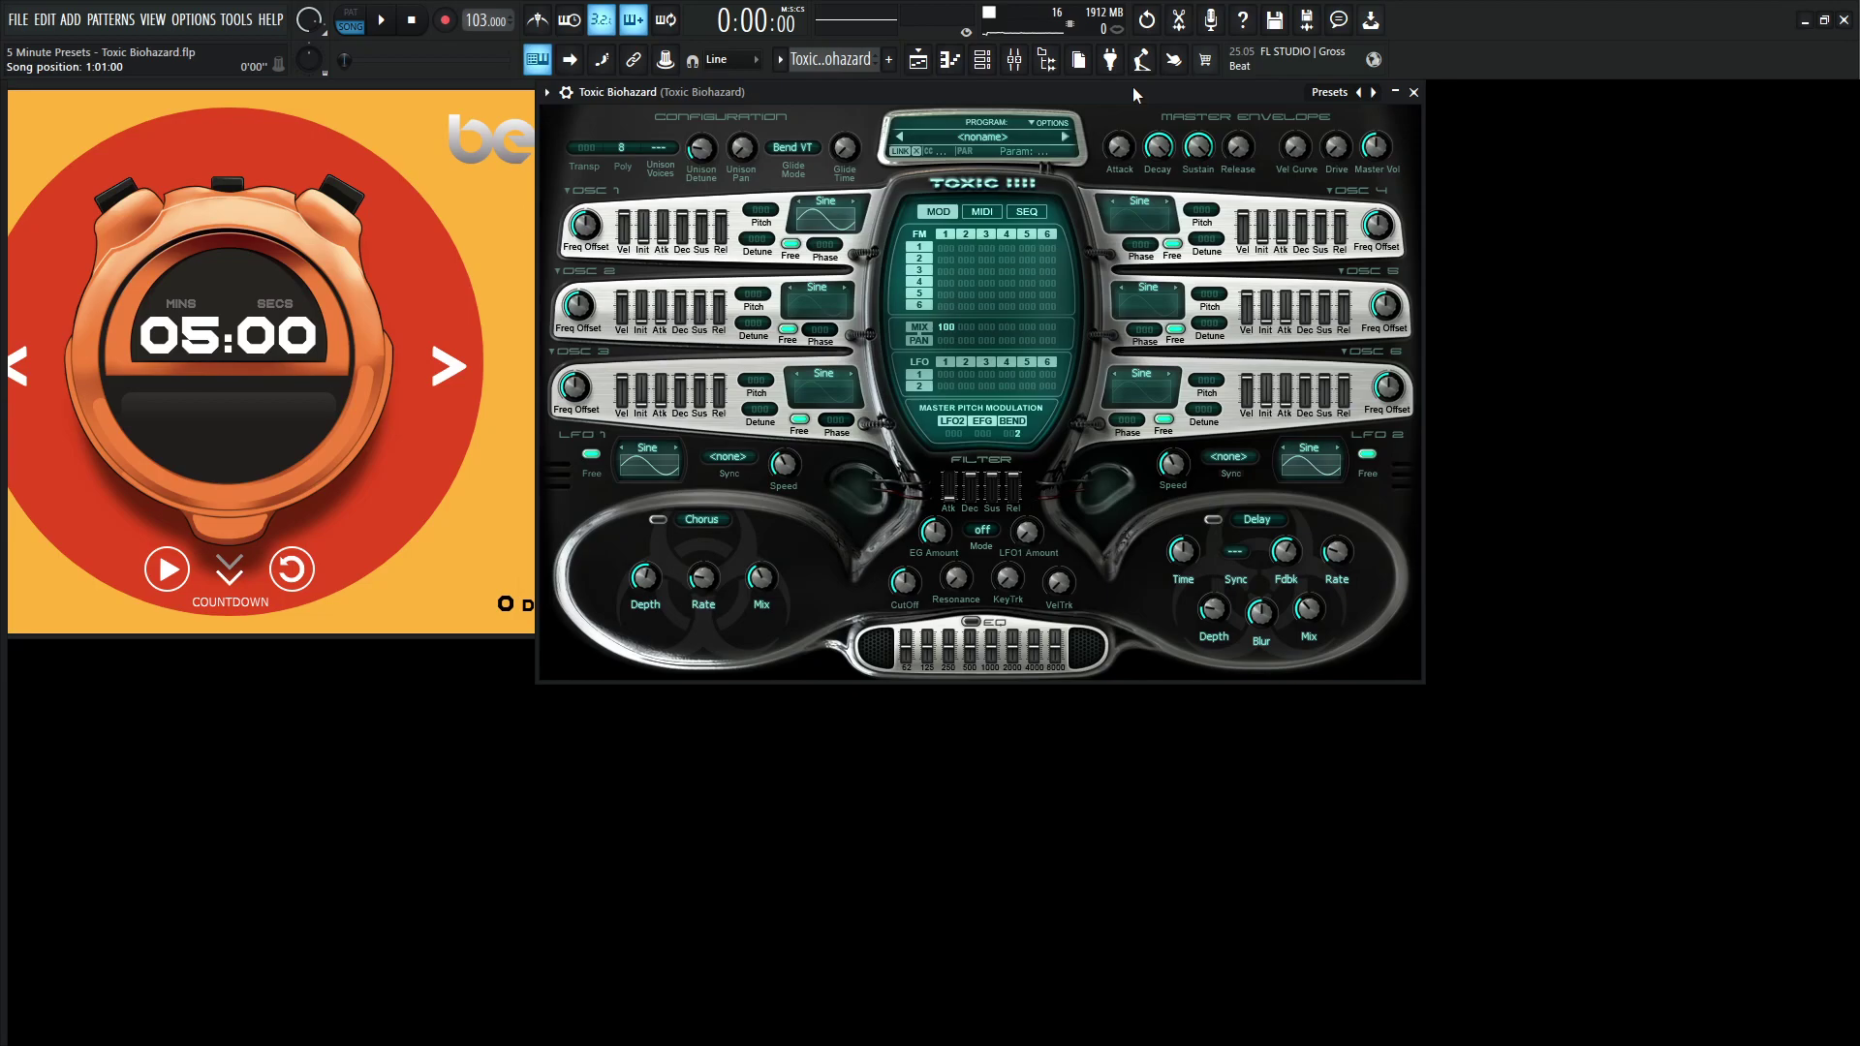
Reset the Toxic Biohazard program and start the five-minute countdown
click(1052, 123)
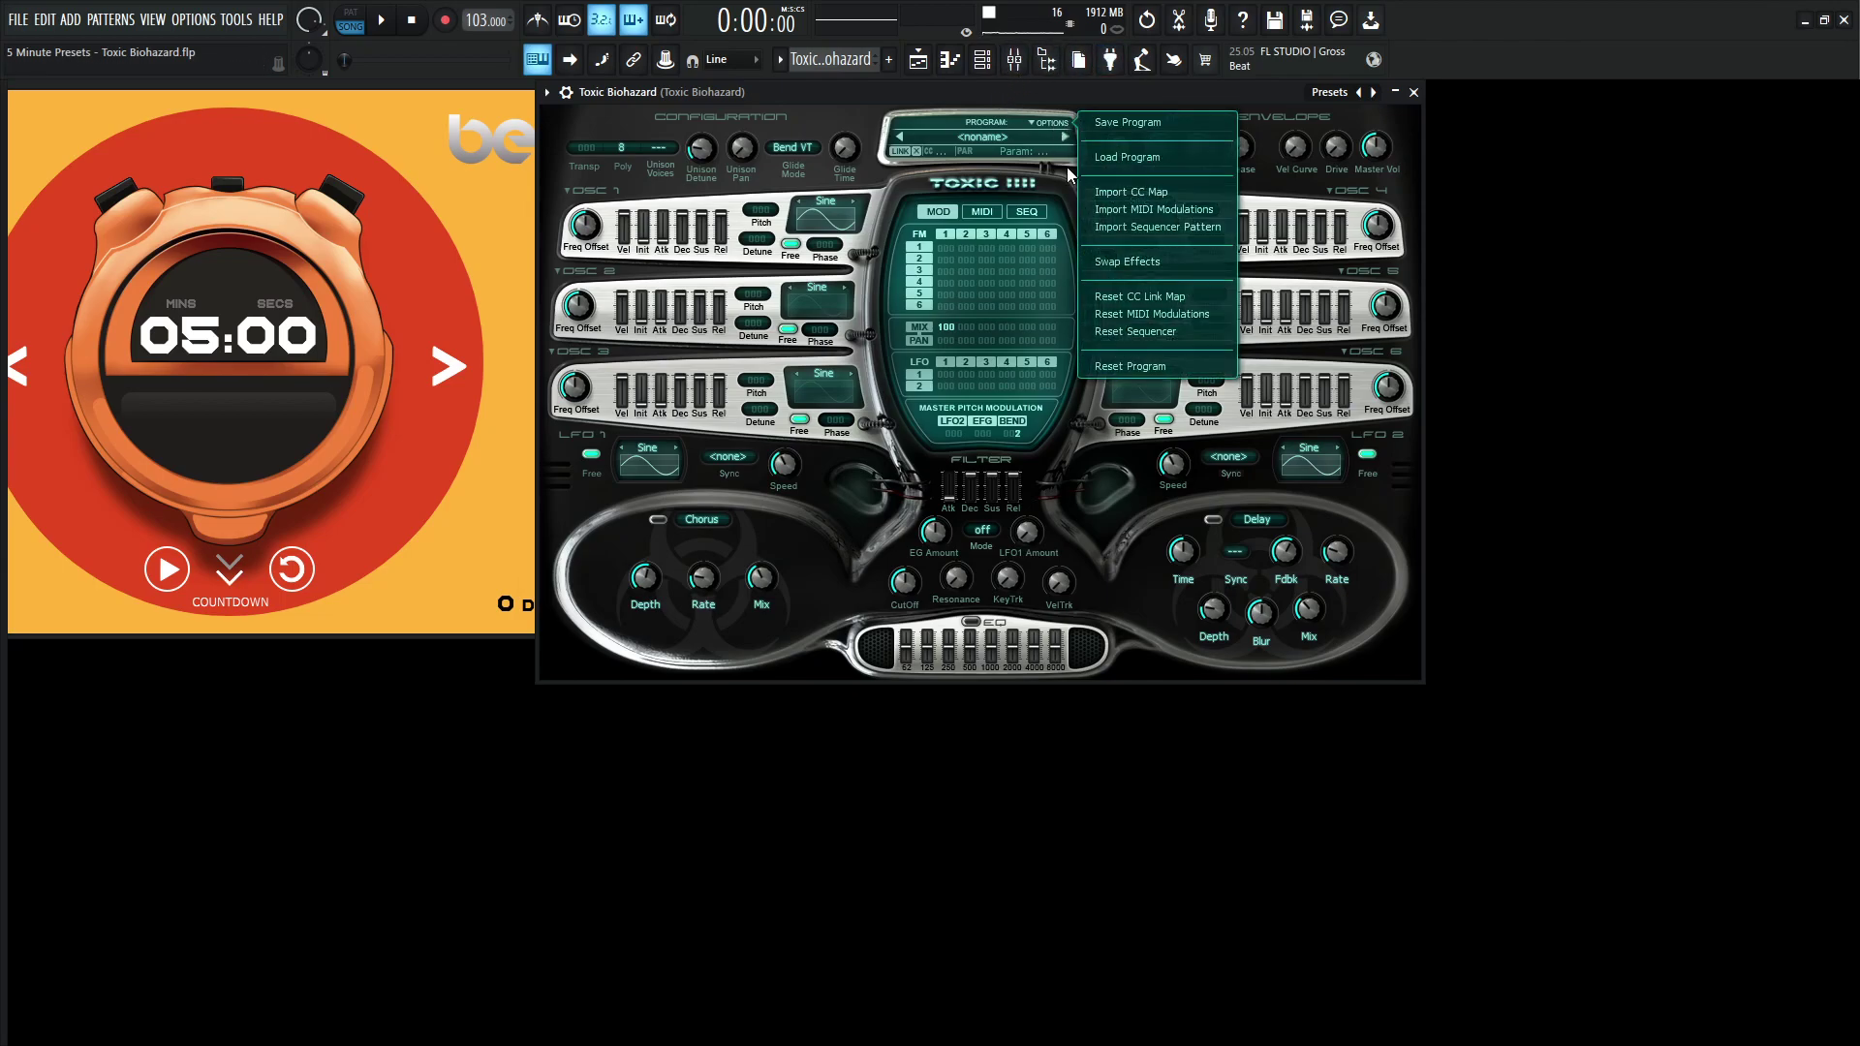
click(1141, 366)
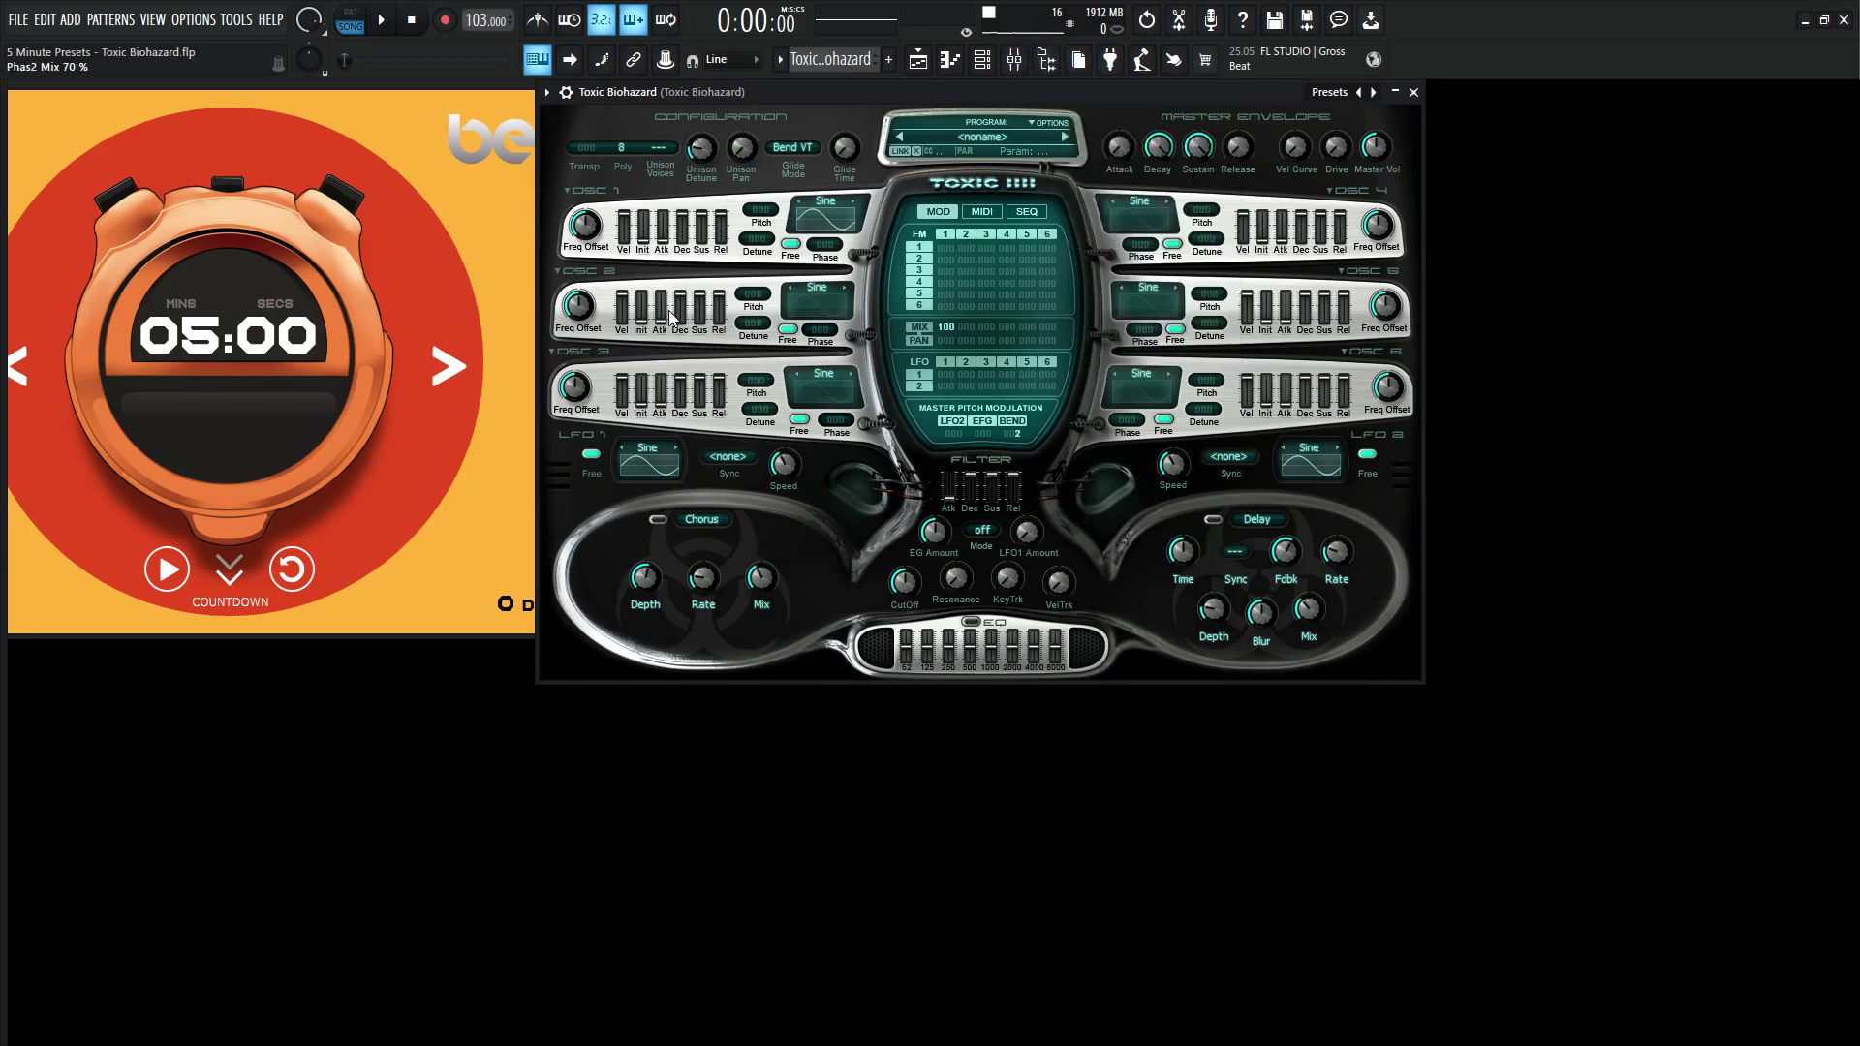
click(180, 575)
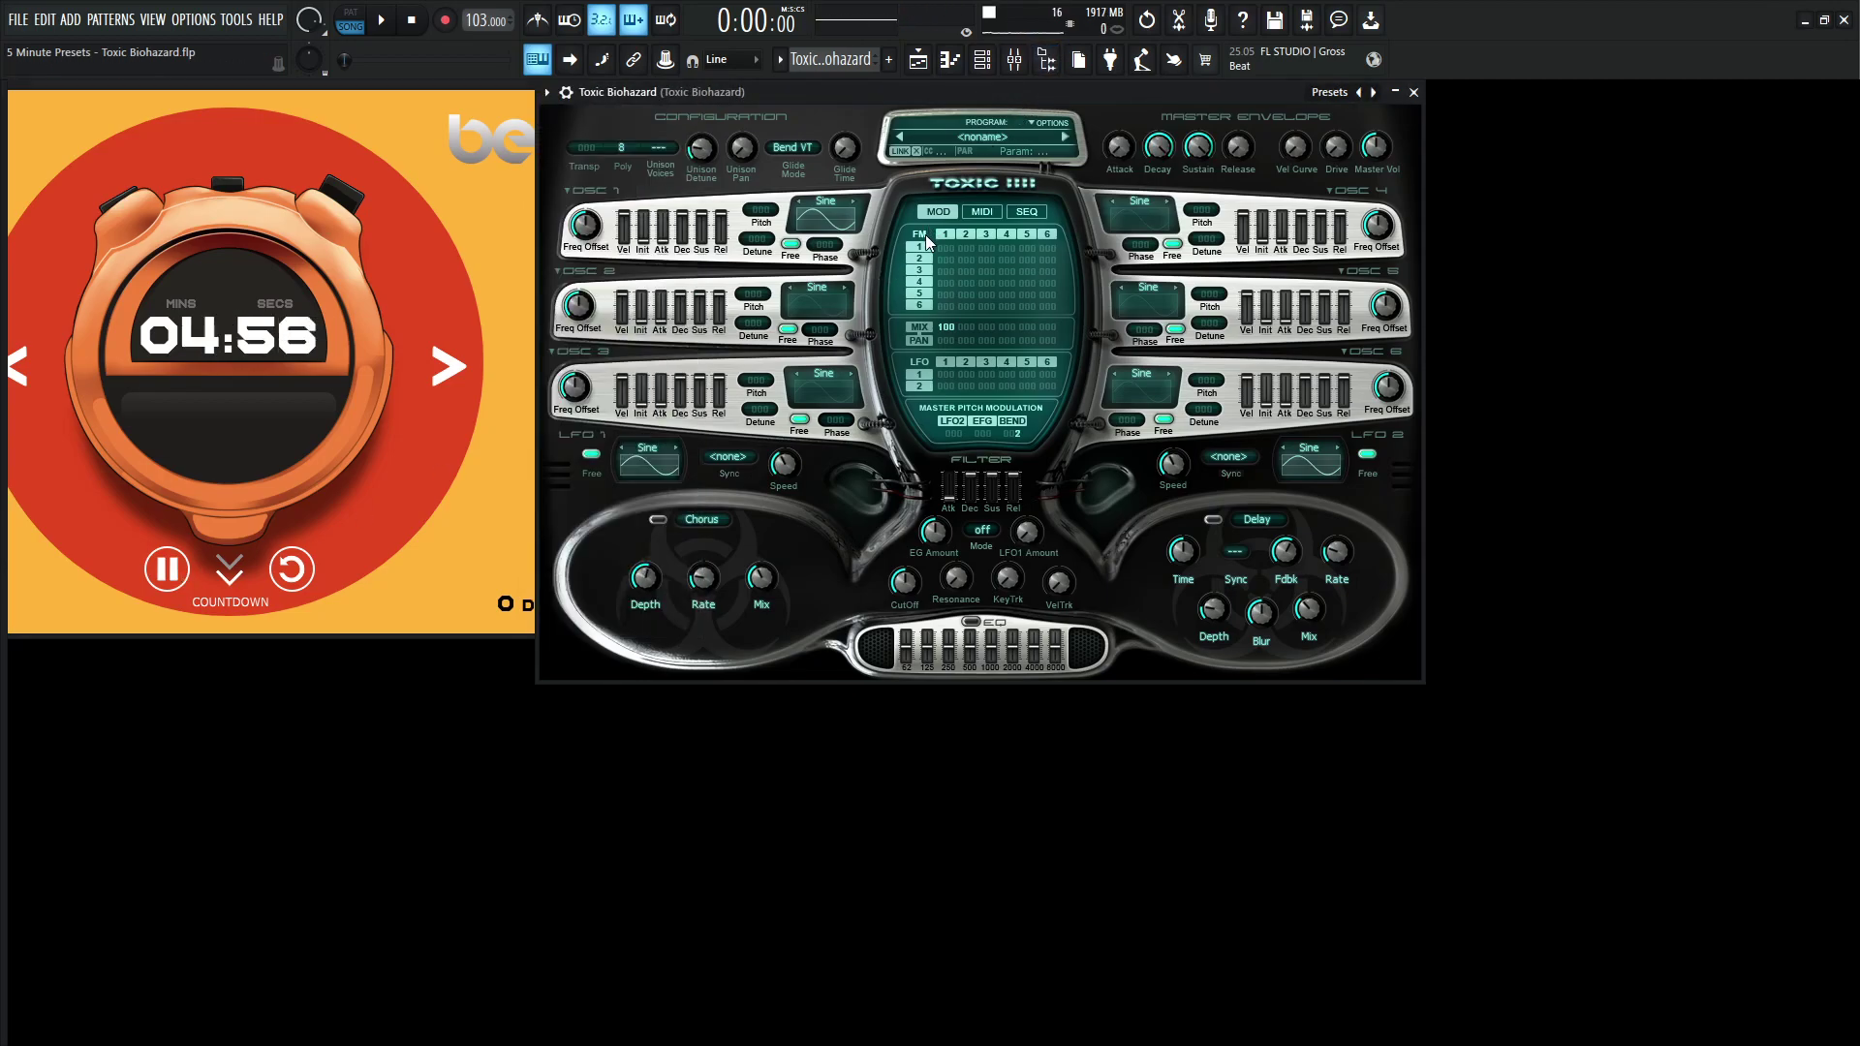
Set oscillator 1 to the Saw waveform
click(836, 201)
click(908, 323)
click(829, 200)
click(889, 326)
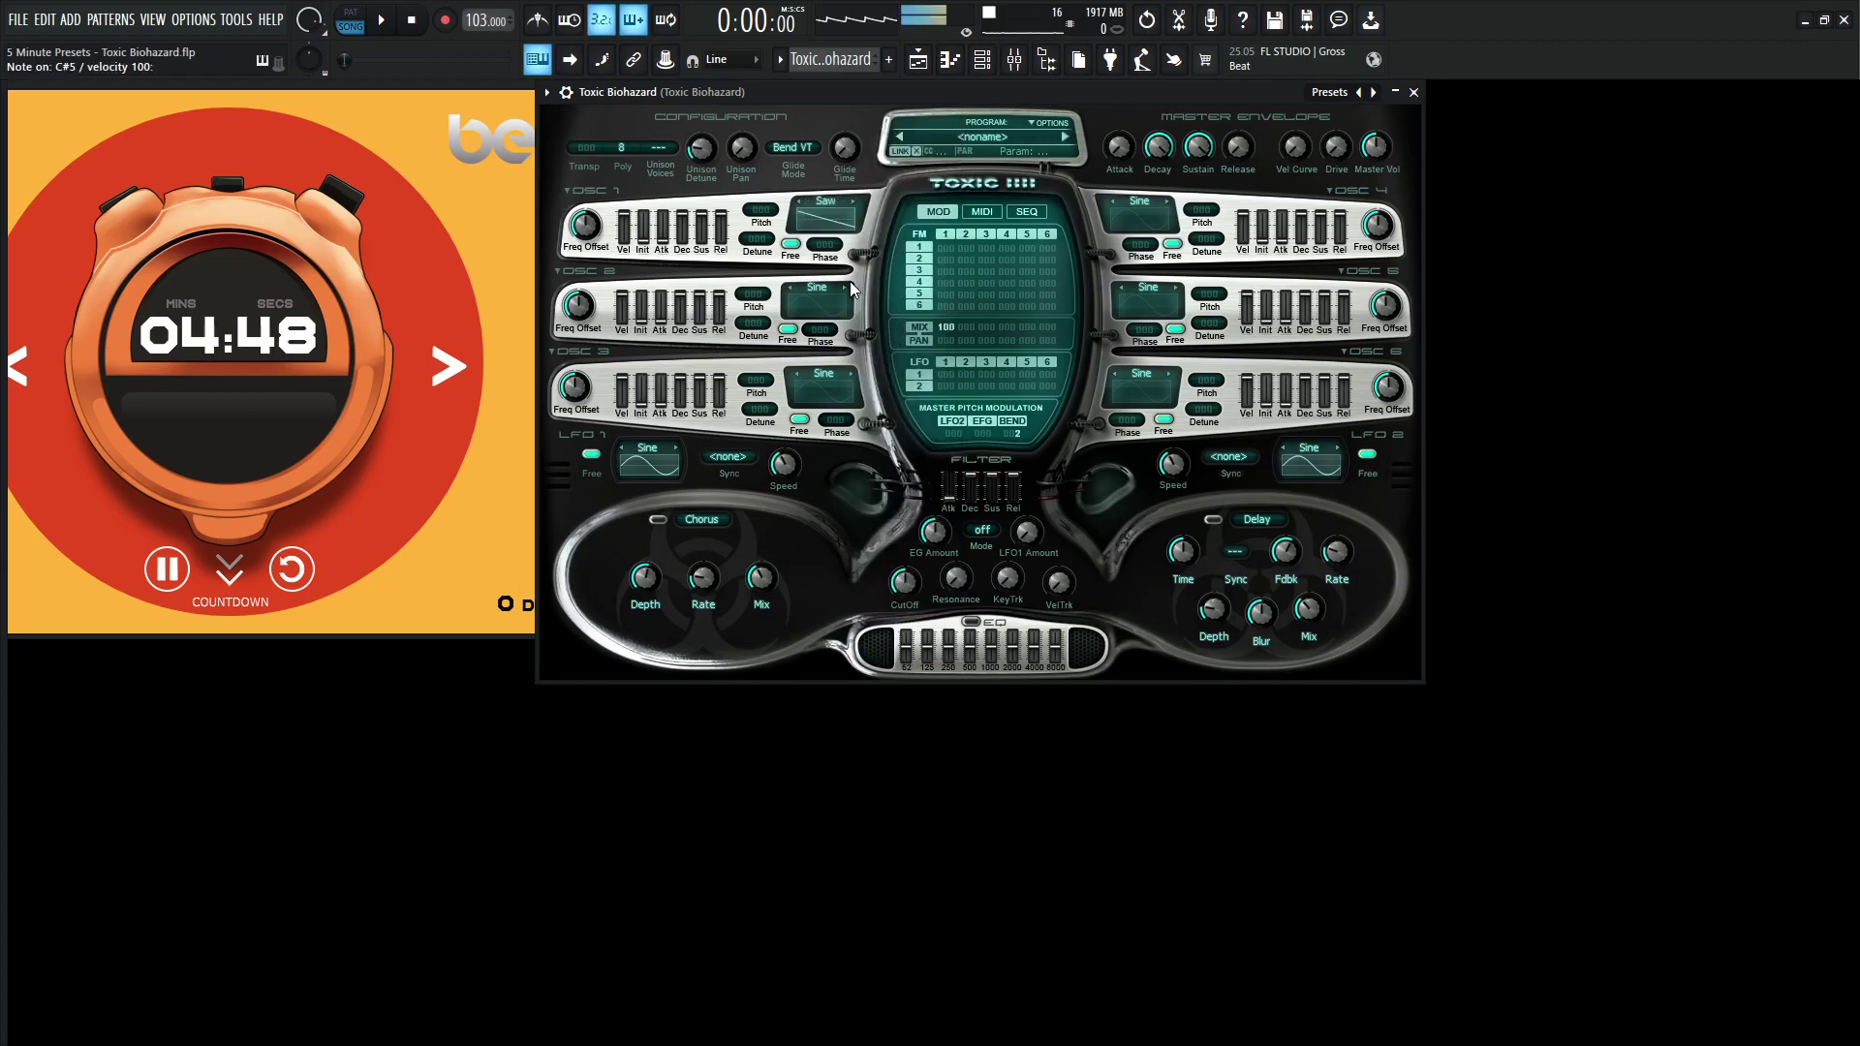
Give oscillator 2 the SquSmth waveform with a mix level of 70 and a pitch of -12, and audition the sound
click(823, 289)
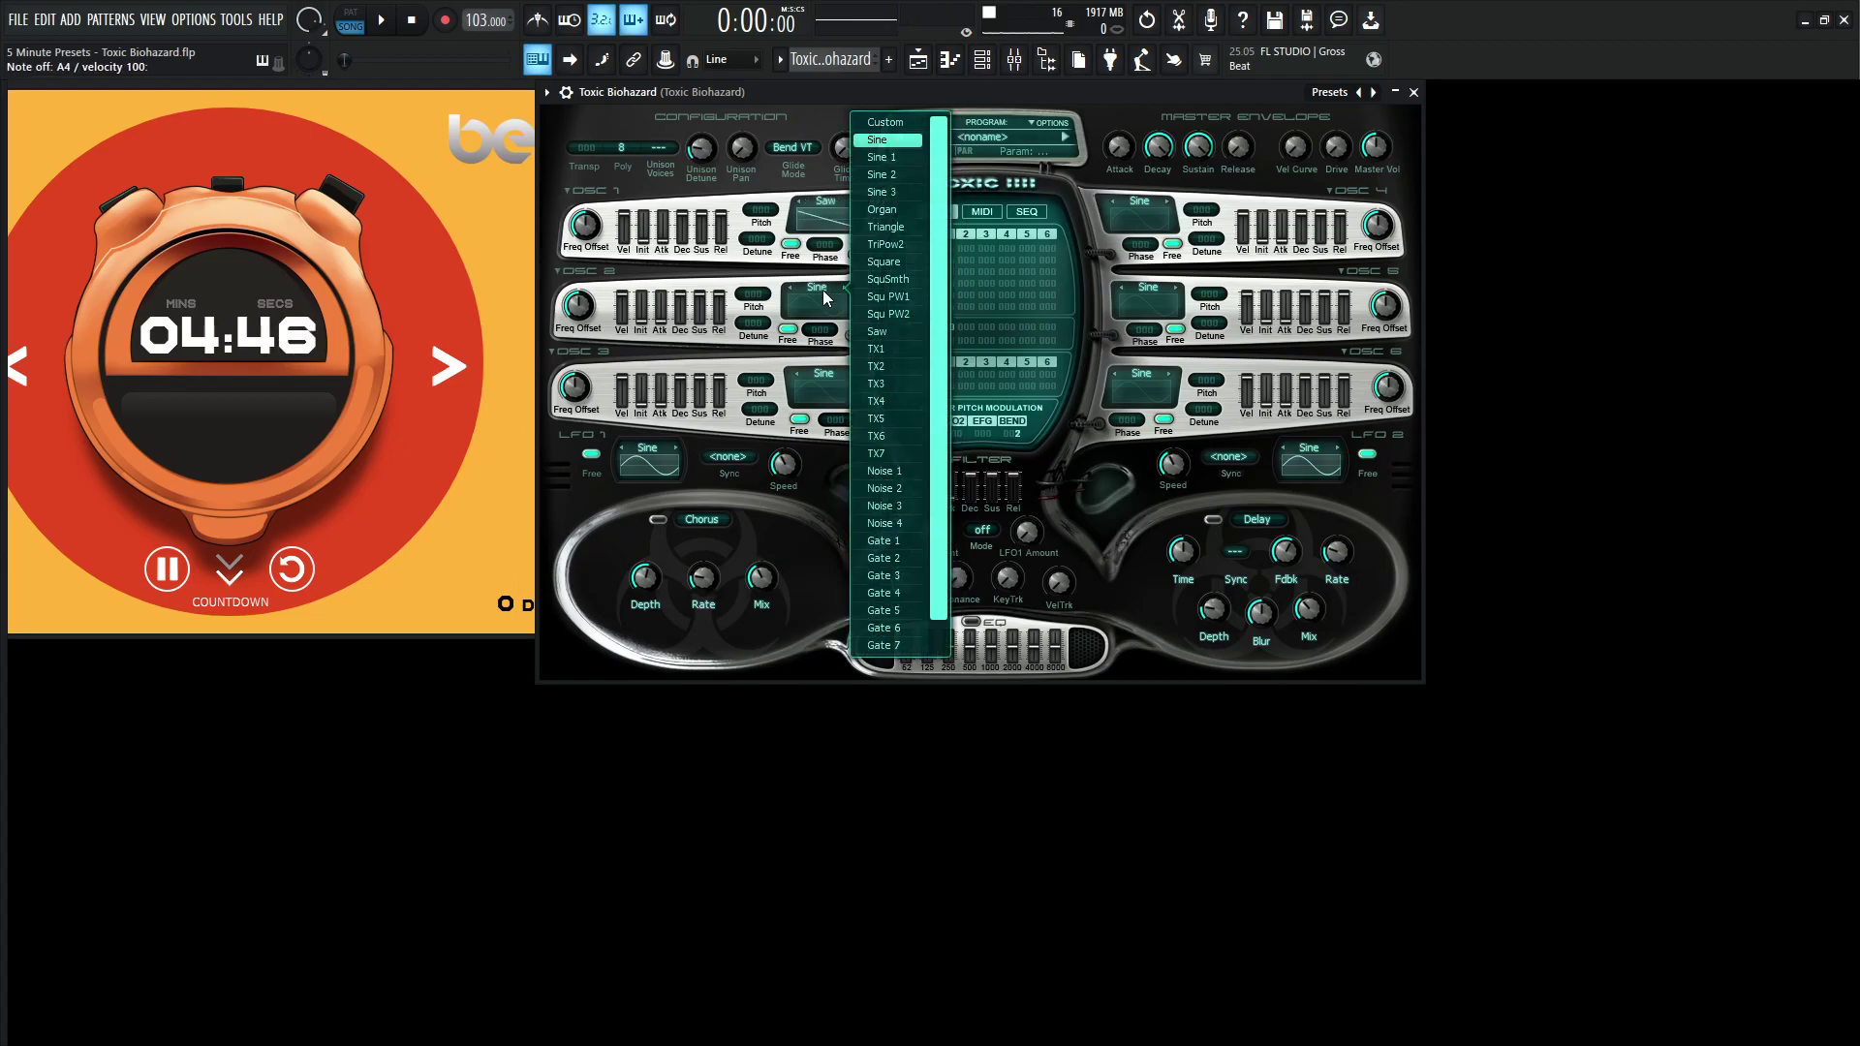
click(905, 281)
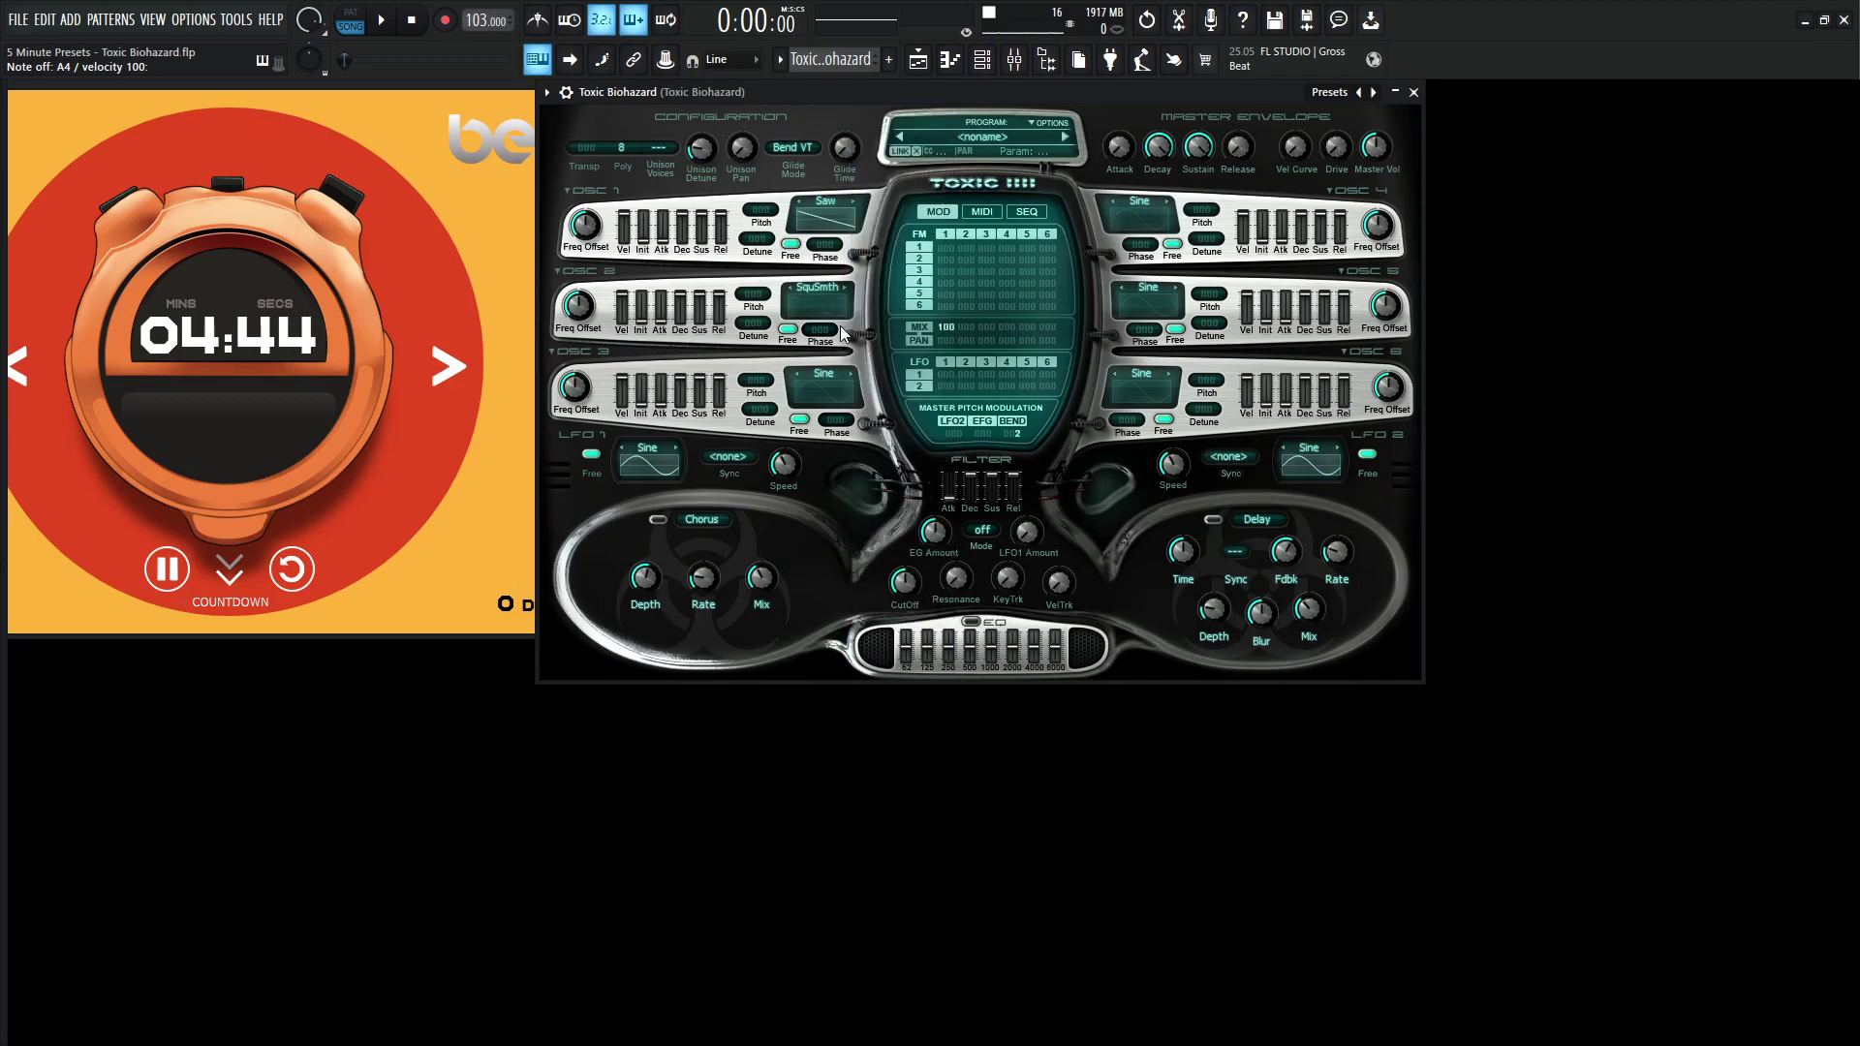
click(821, 310)
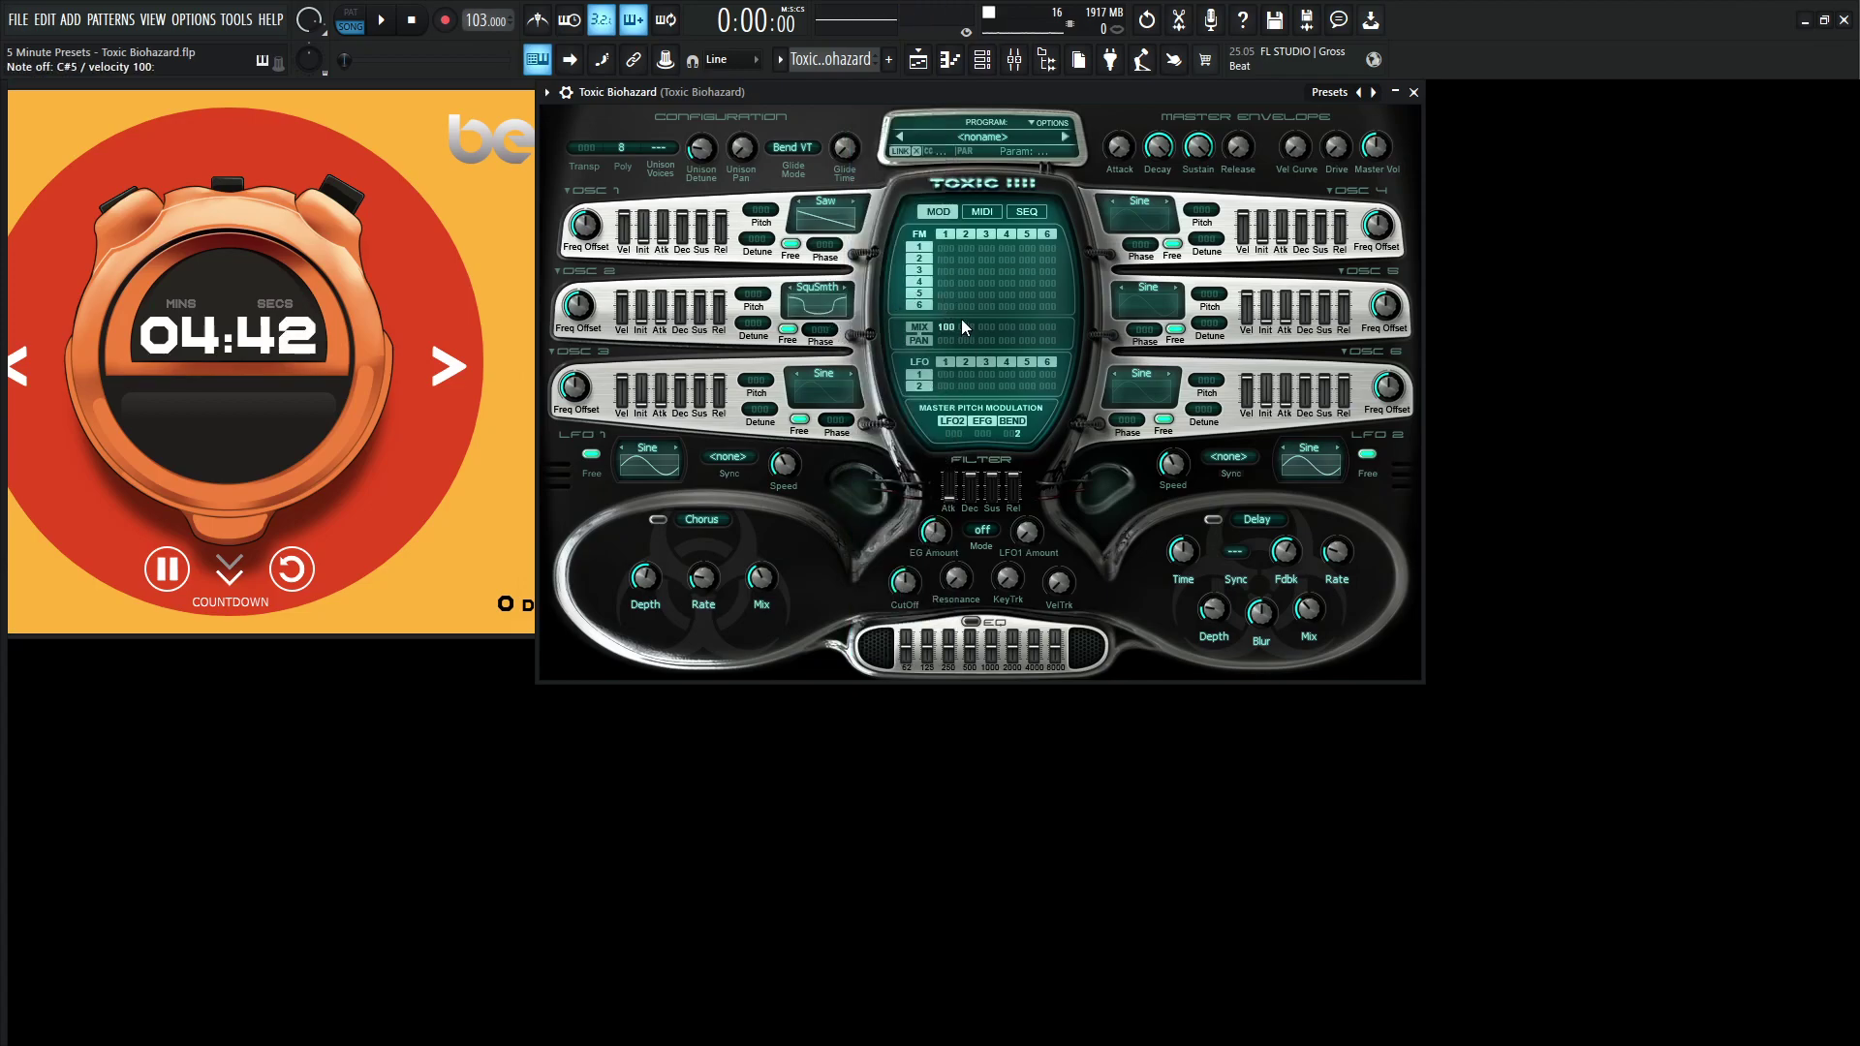
drag(967, 330, 967, 298)
drag(757, 295, 754, 310)
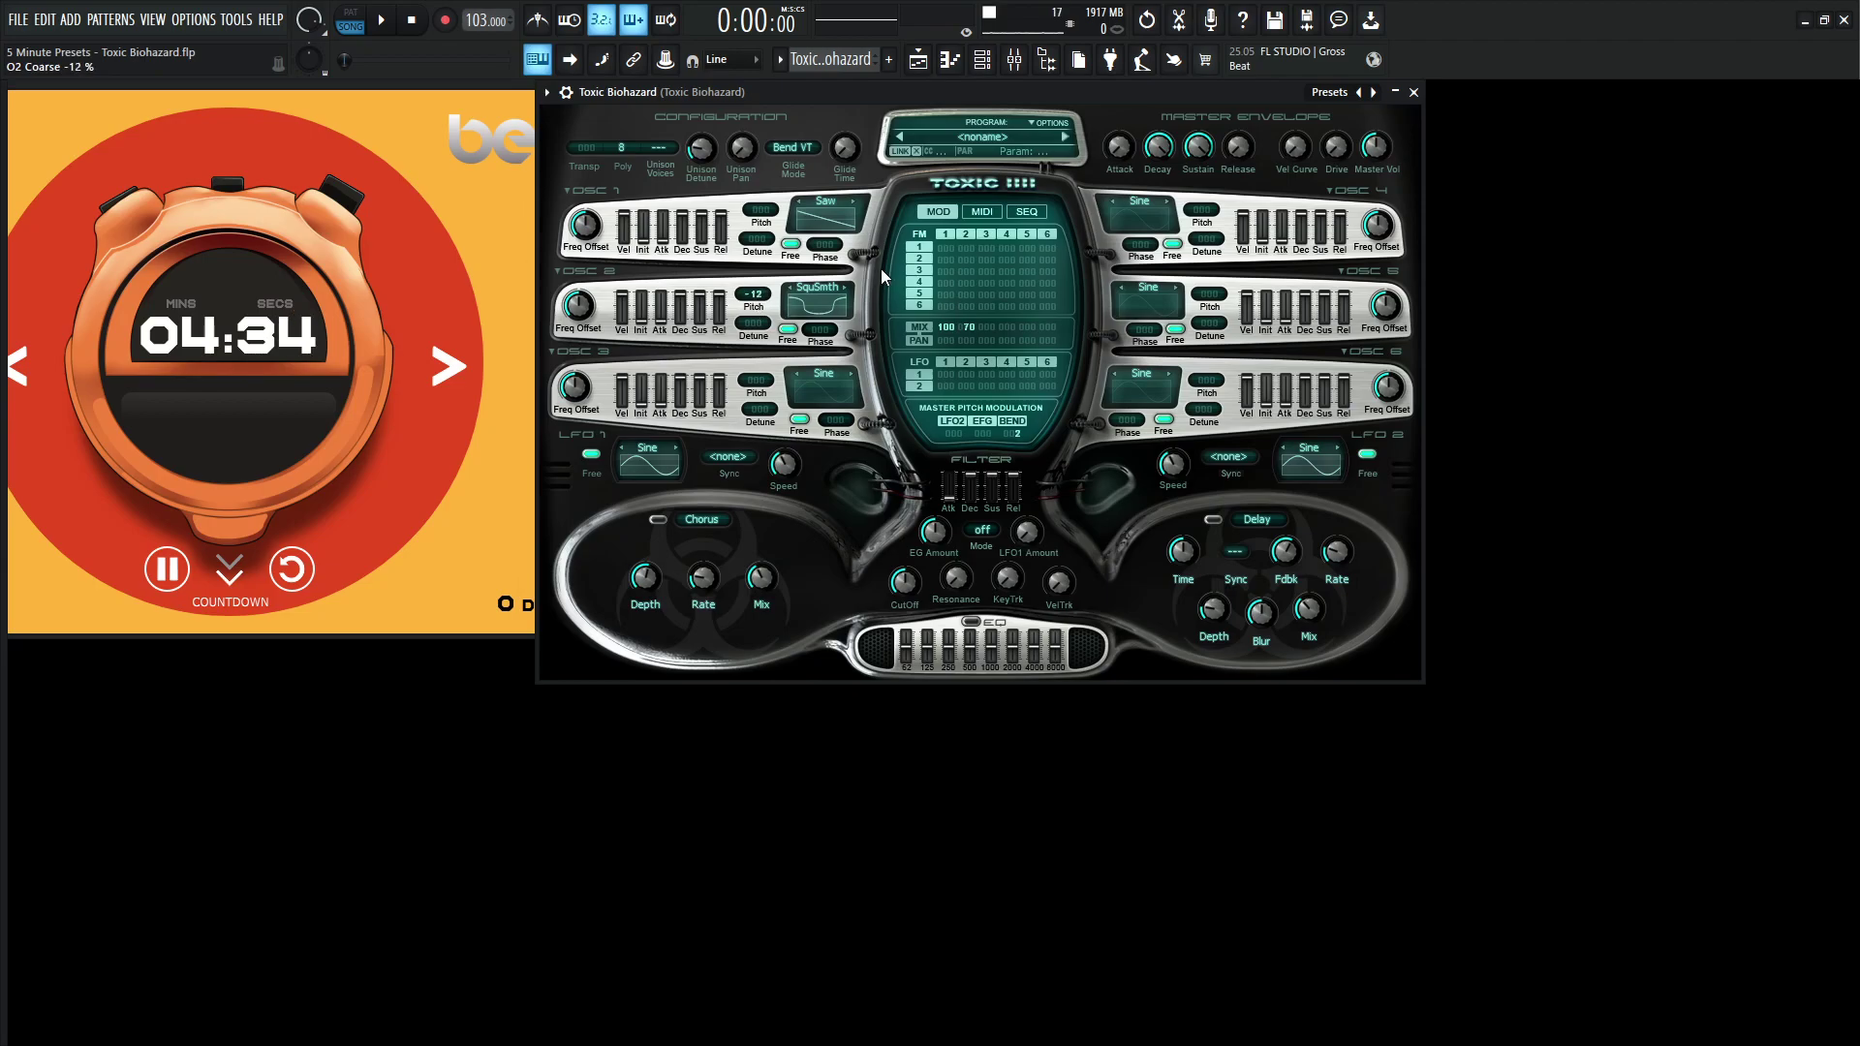
key(g)
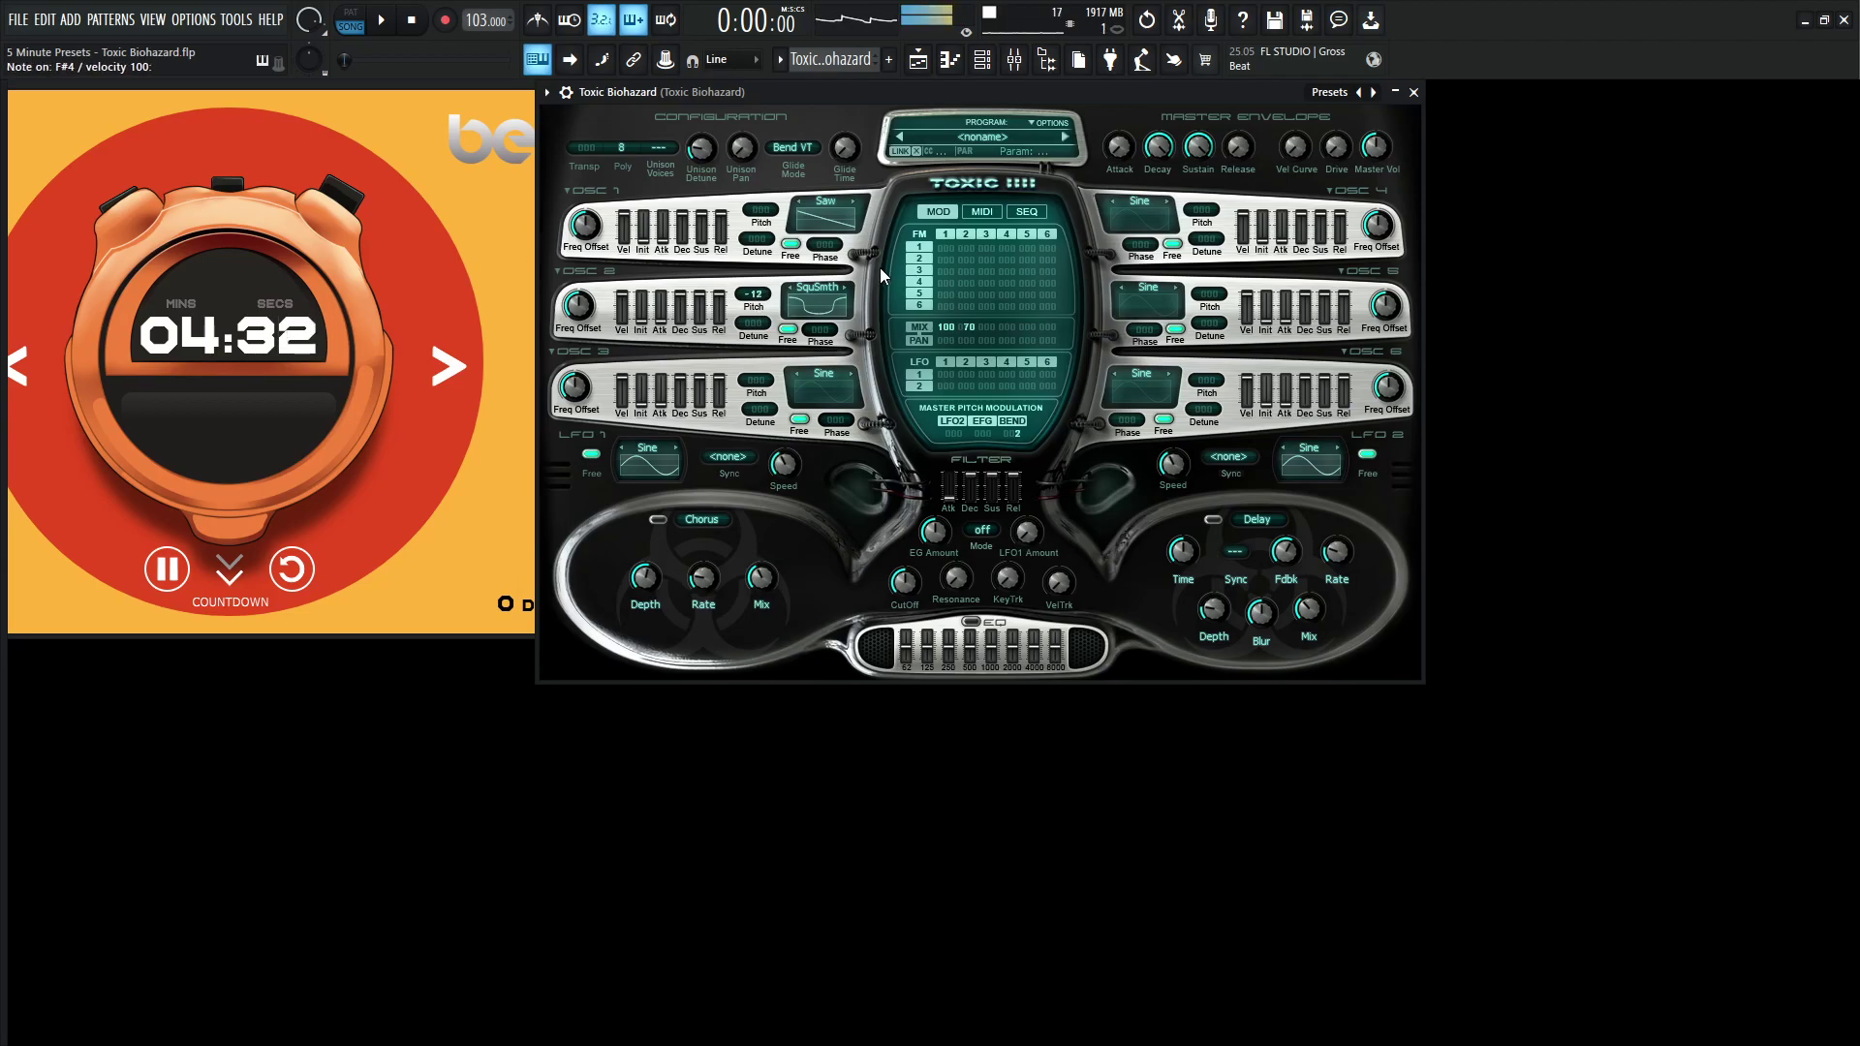
Set the unison voices to 8 and raise the unison pan
click(663, 148)
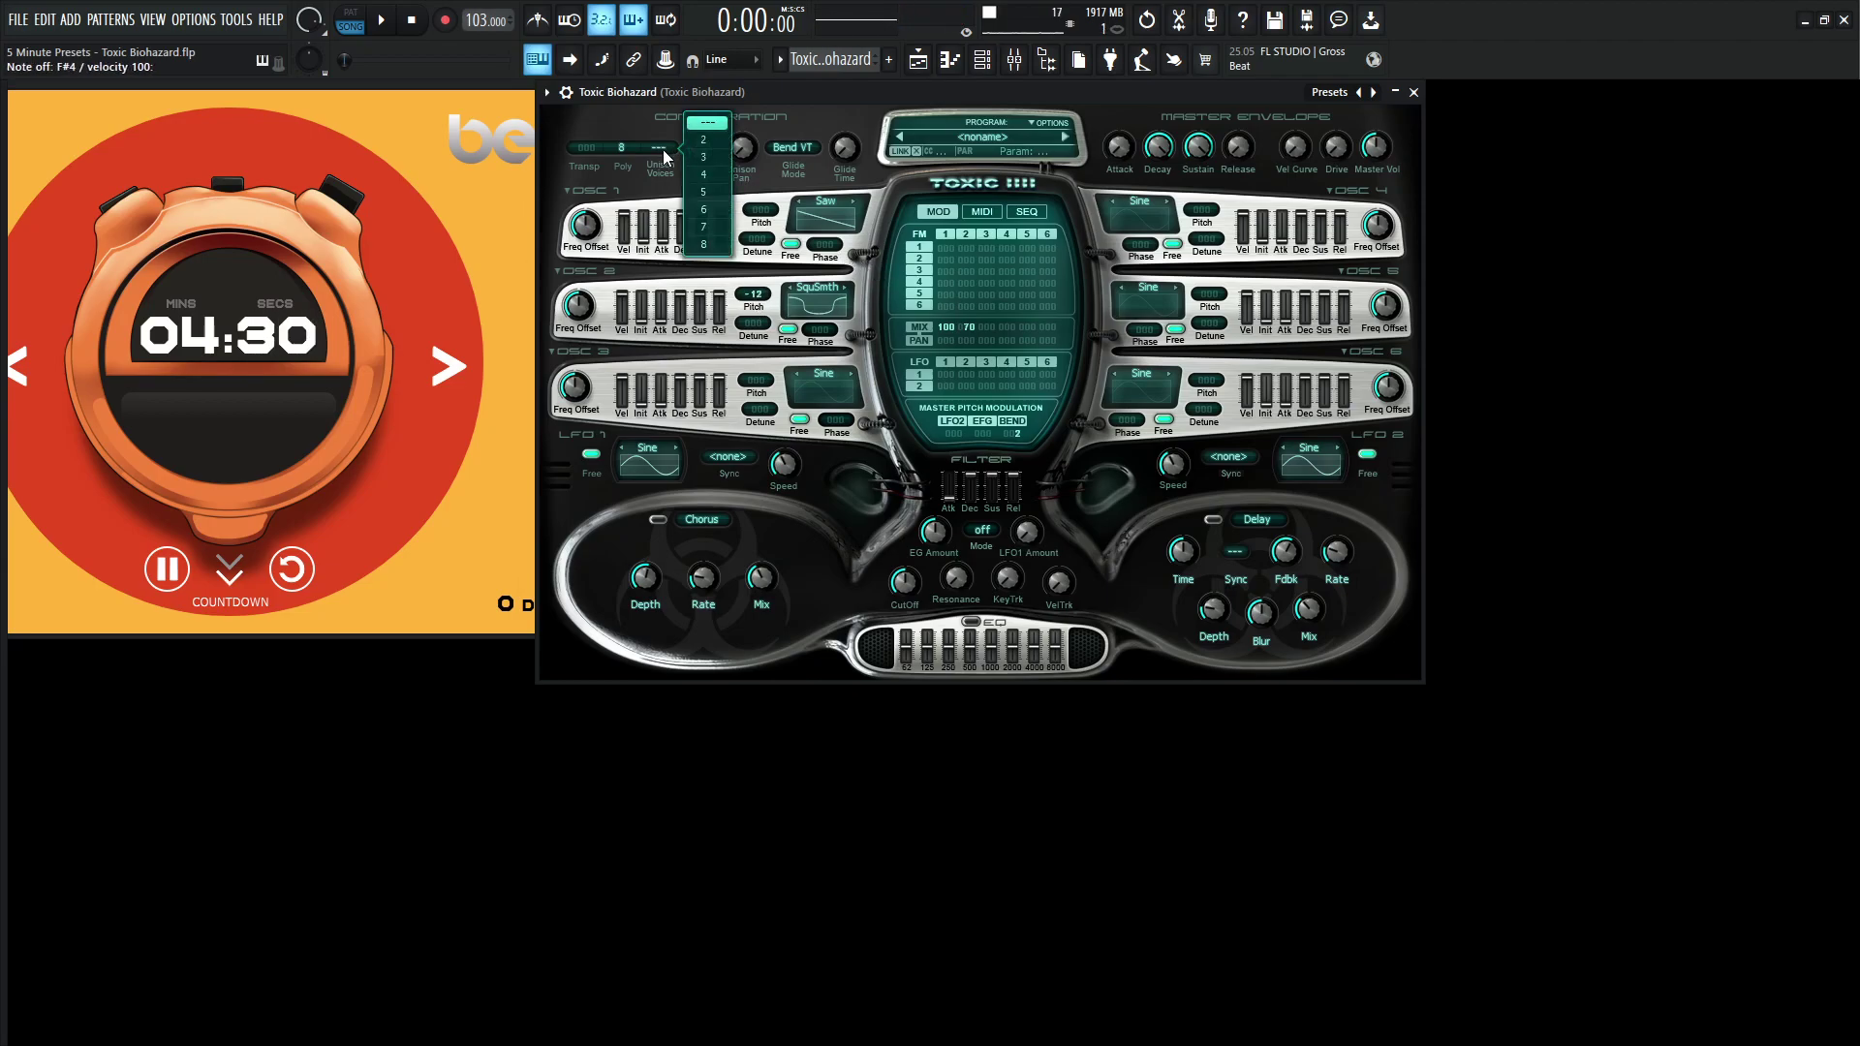
click(718, 244)
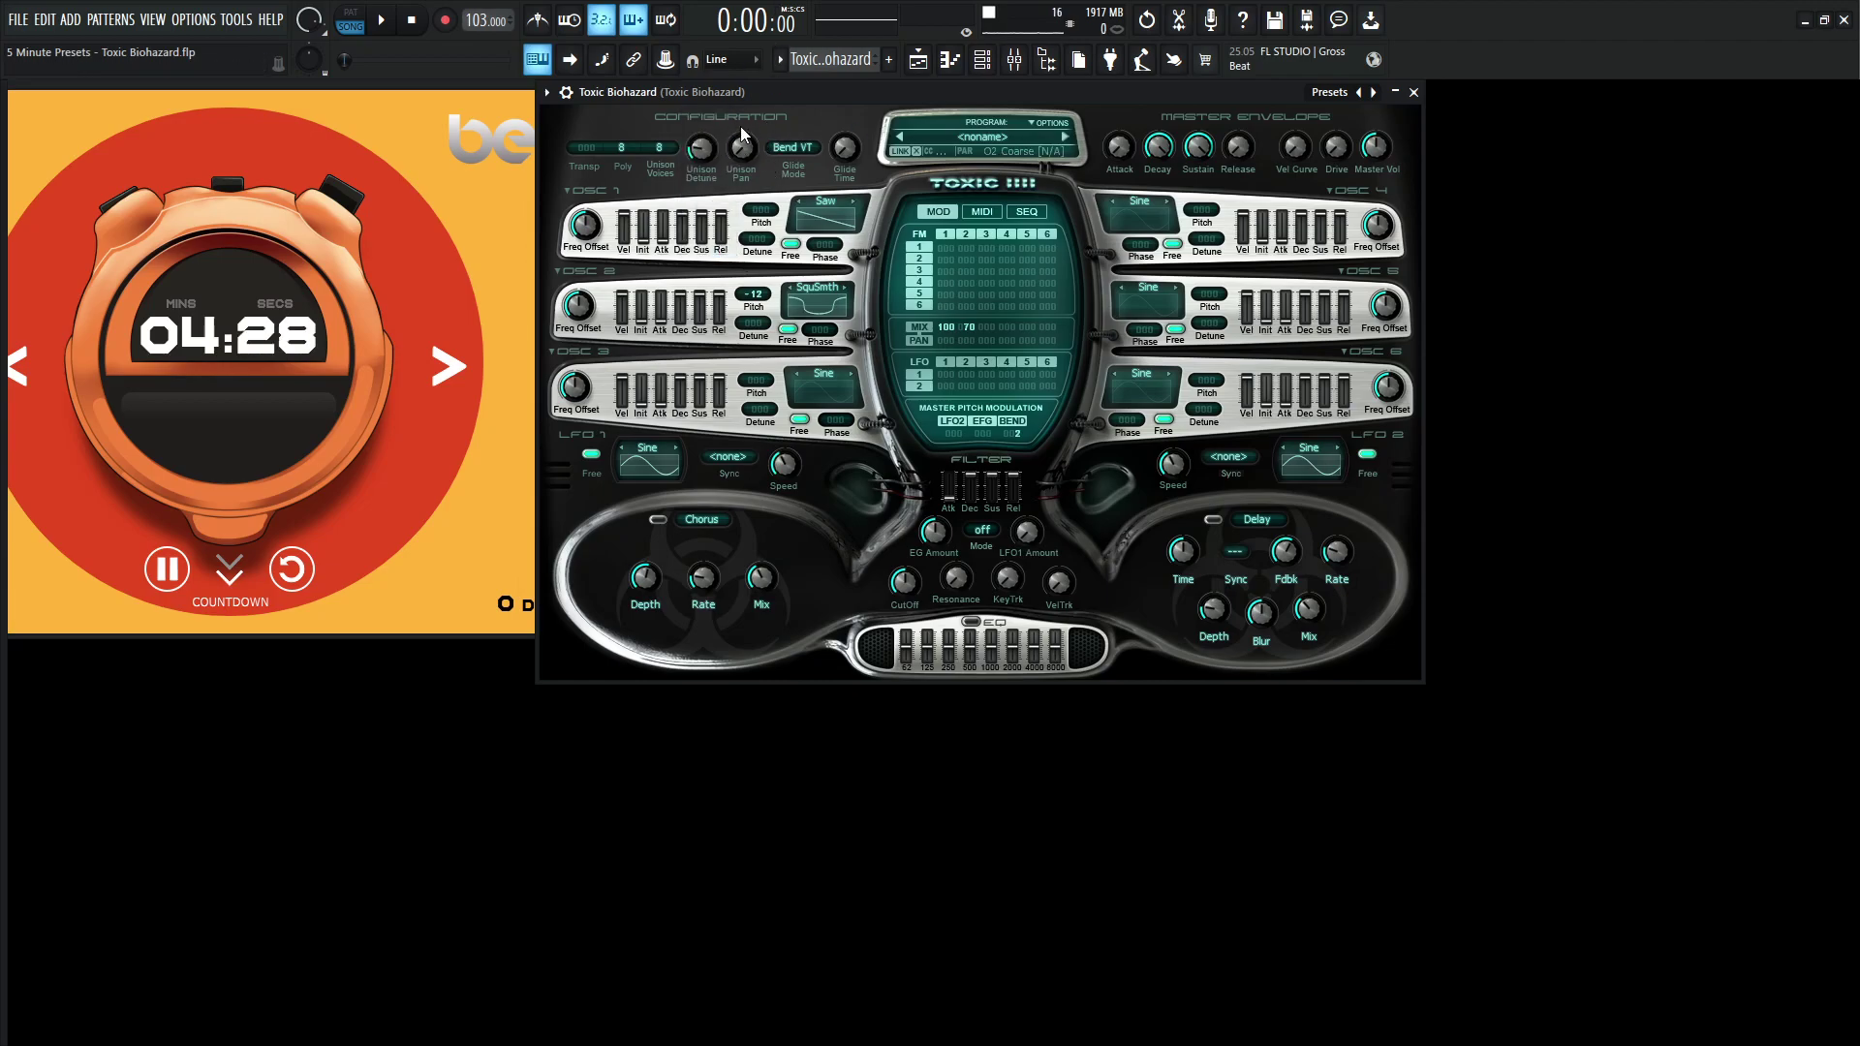
drag(742, 144, 742, 76)
drag(743, 147, 744, 124)
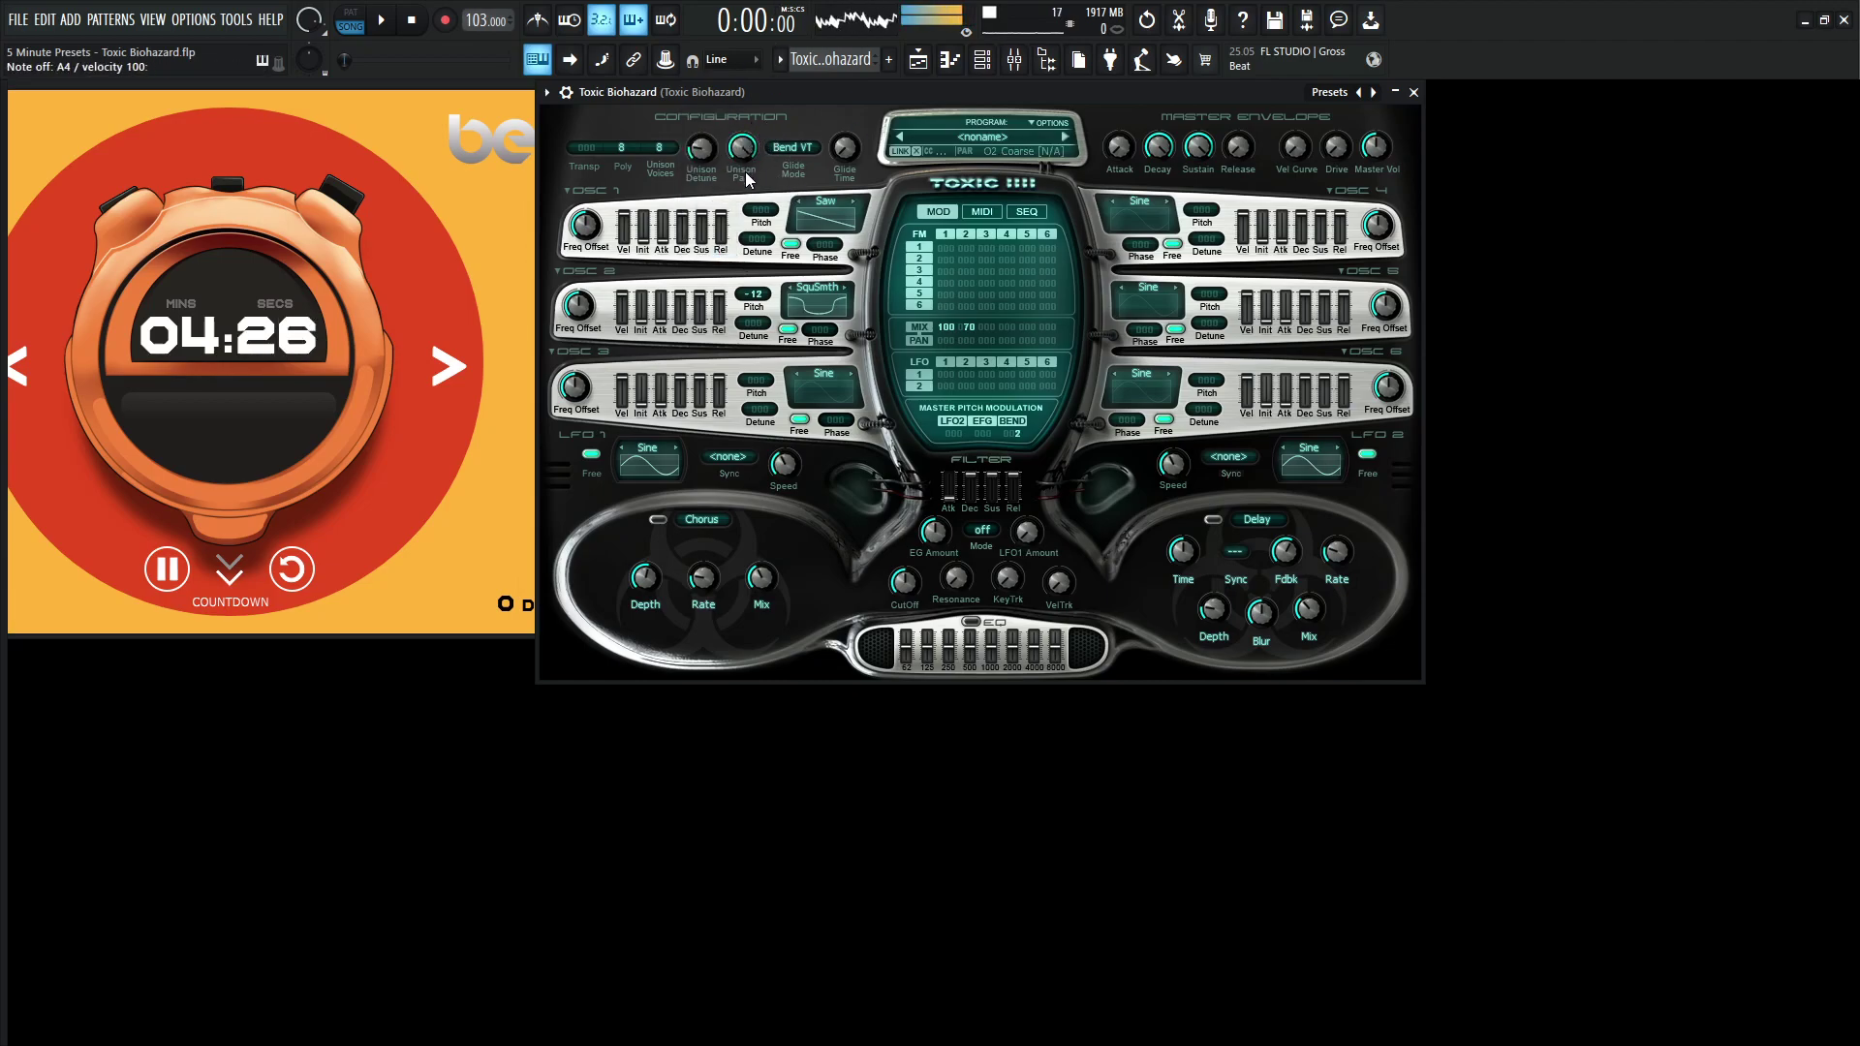
Lower the master volume and slightly raise the release of the master envelope
drag(1371, 143, 1371, 164)
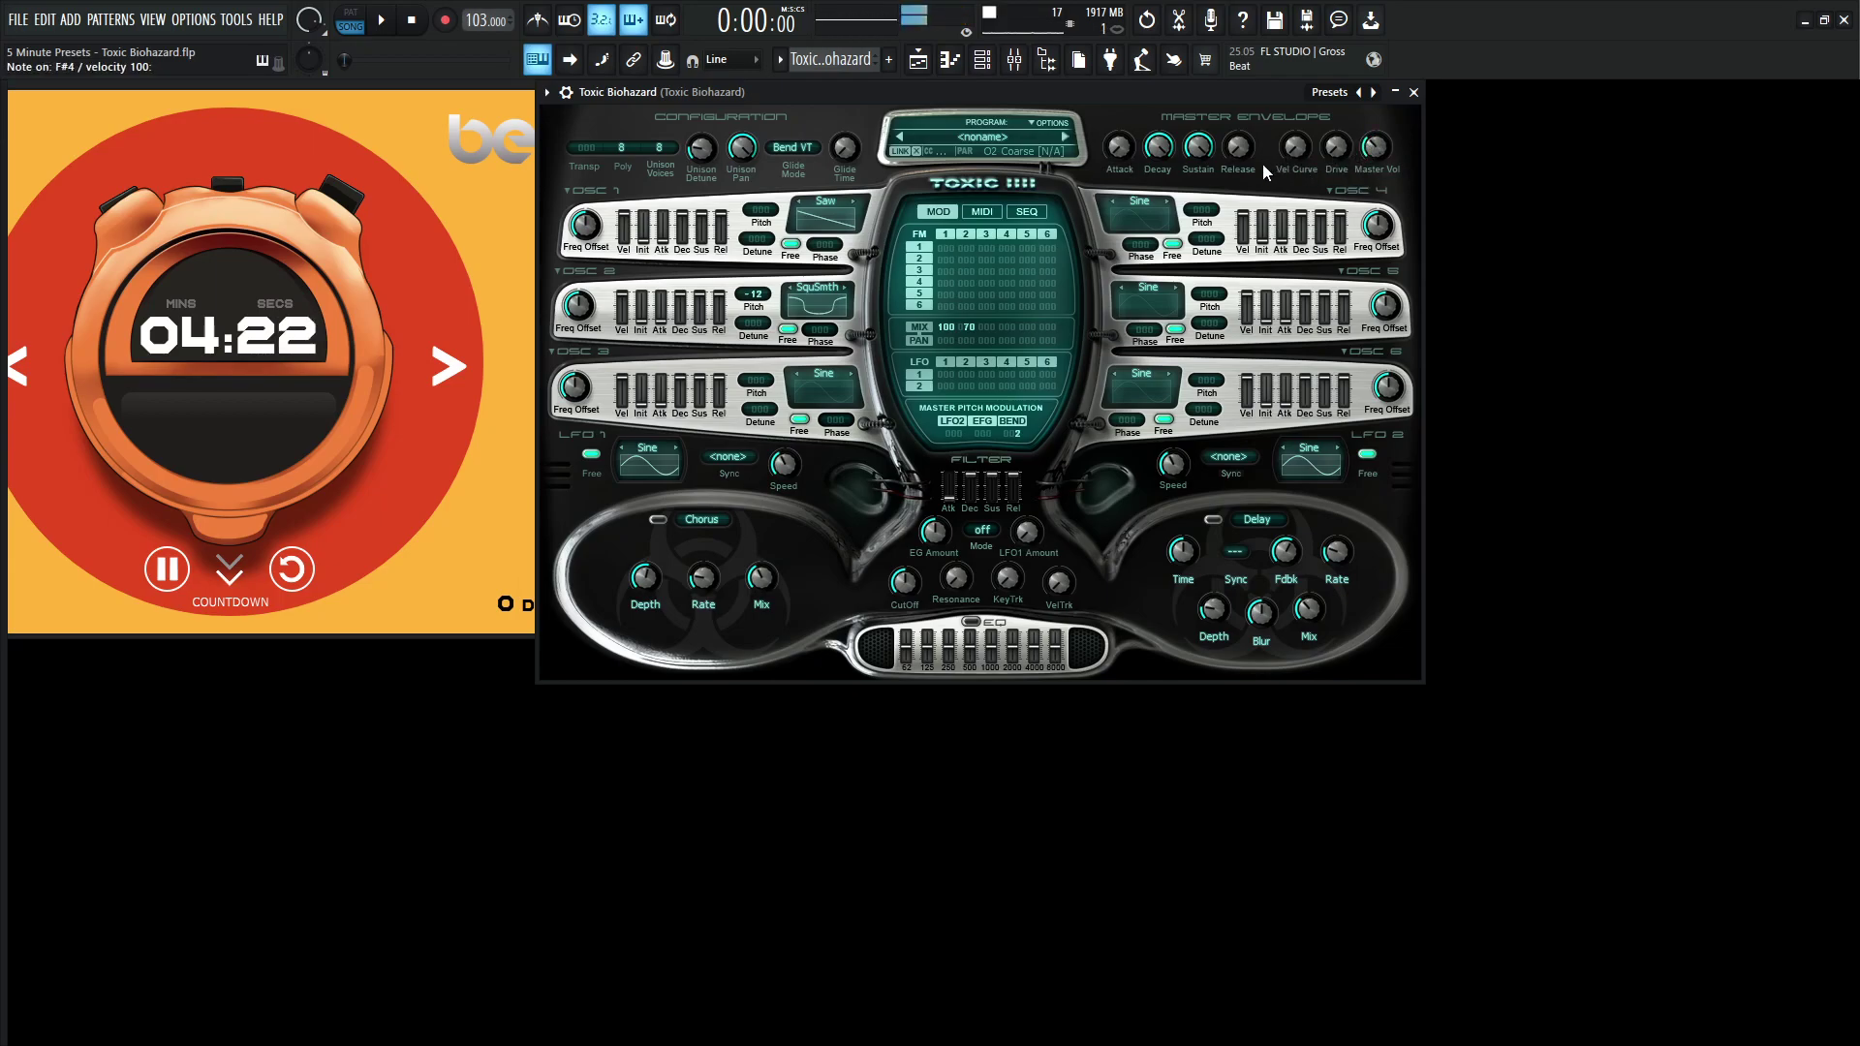
drag(1235, 149, 1234, 141)
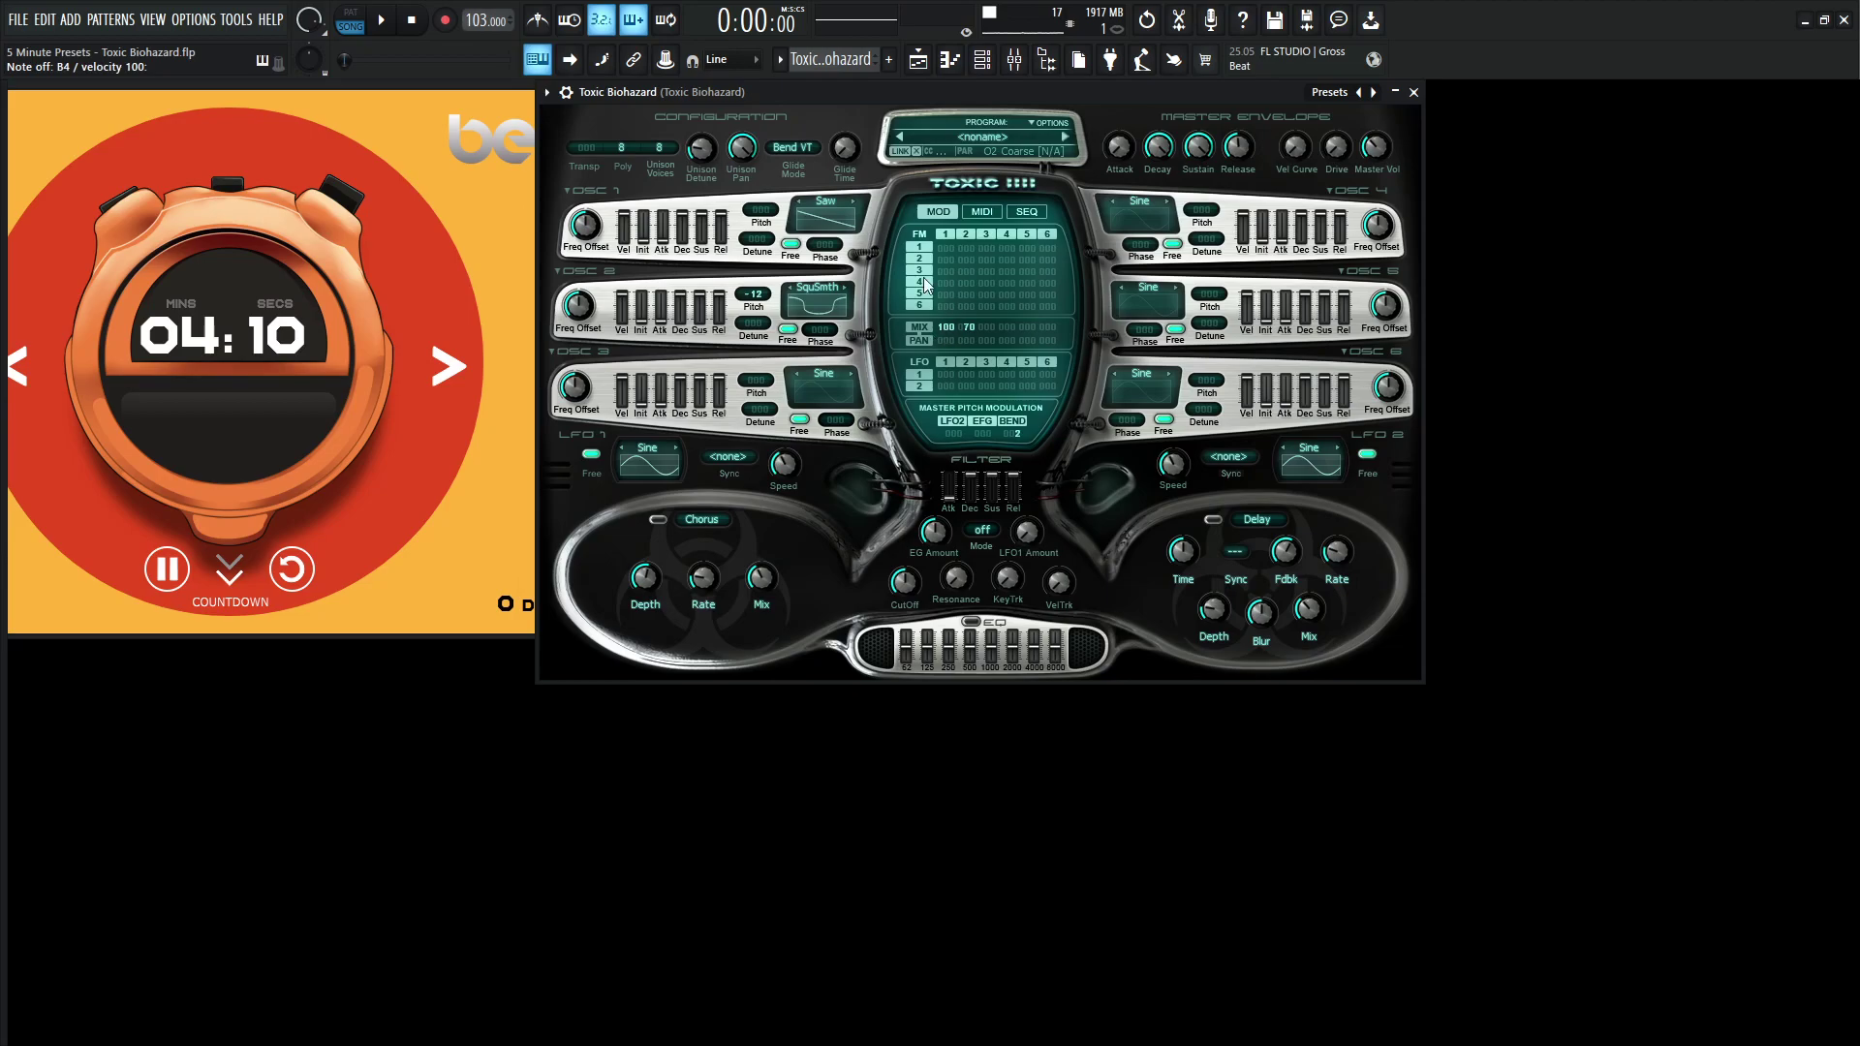
Enable the Chorus effect and audition it with a few notes
click(658, 520)
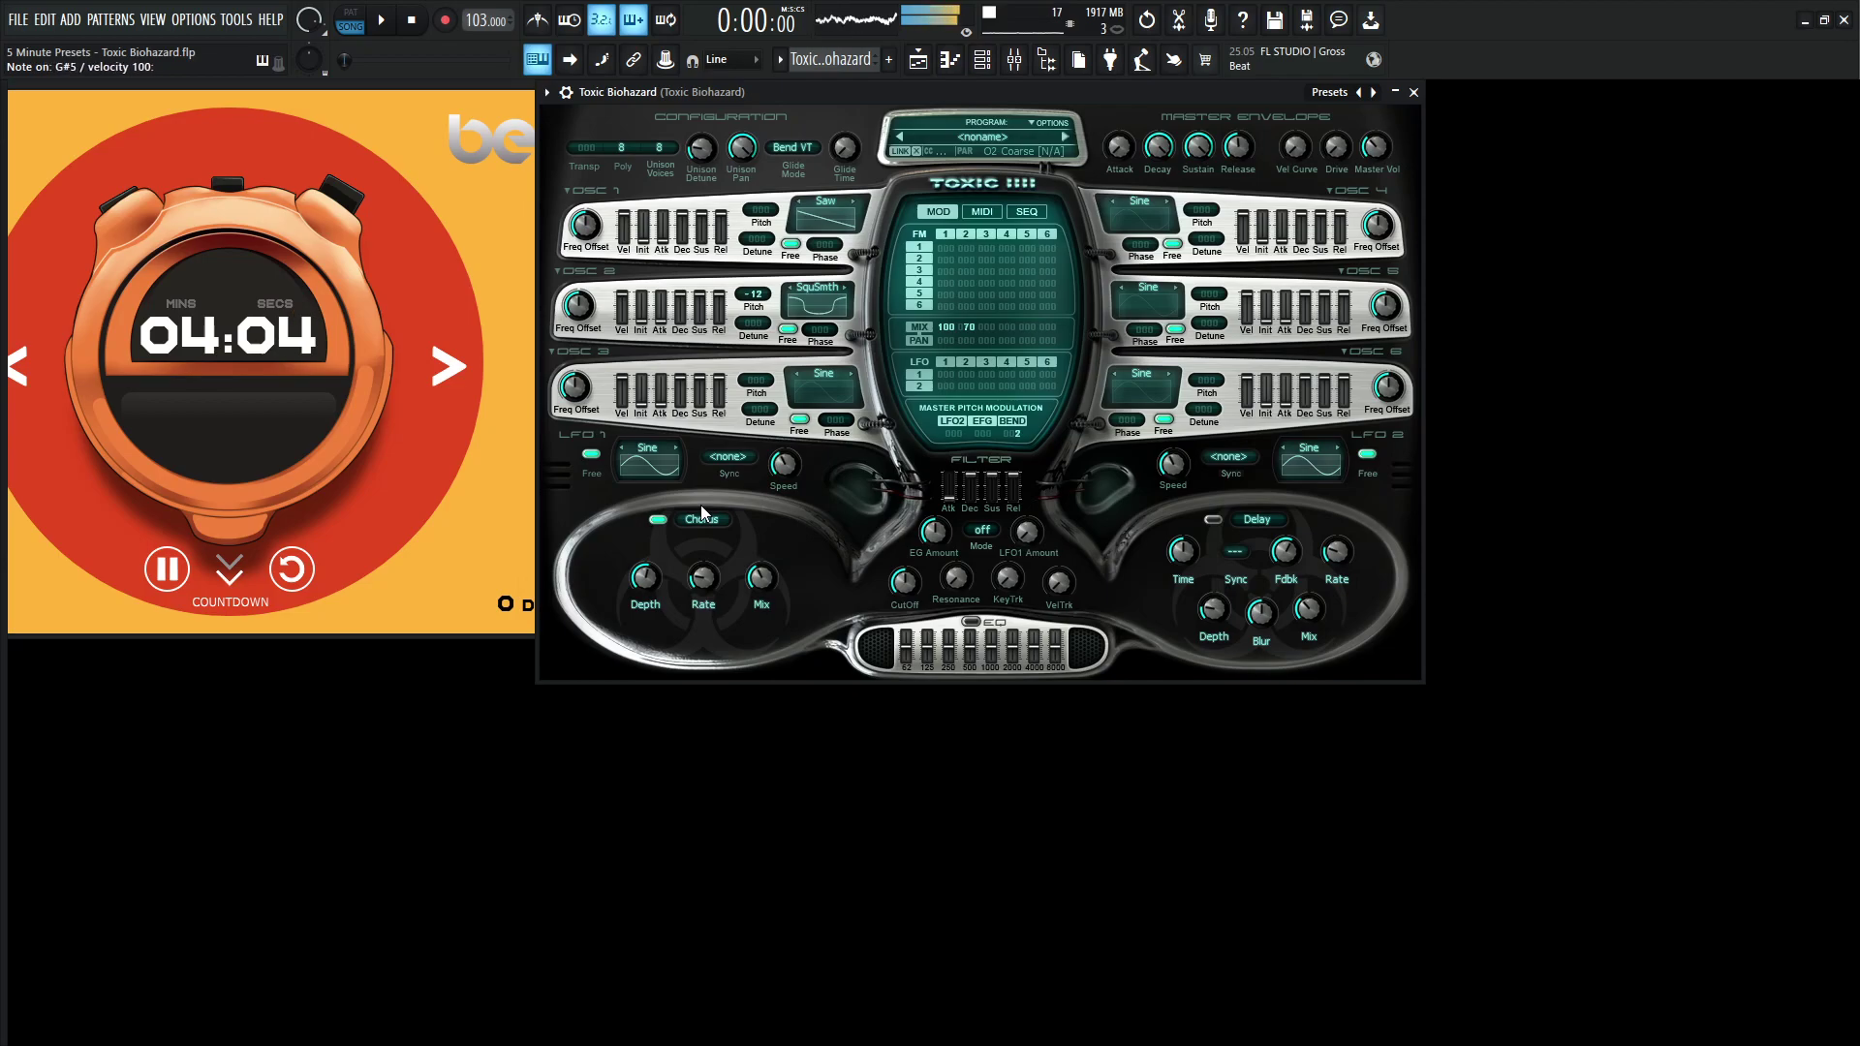
key(n)
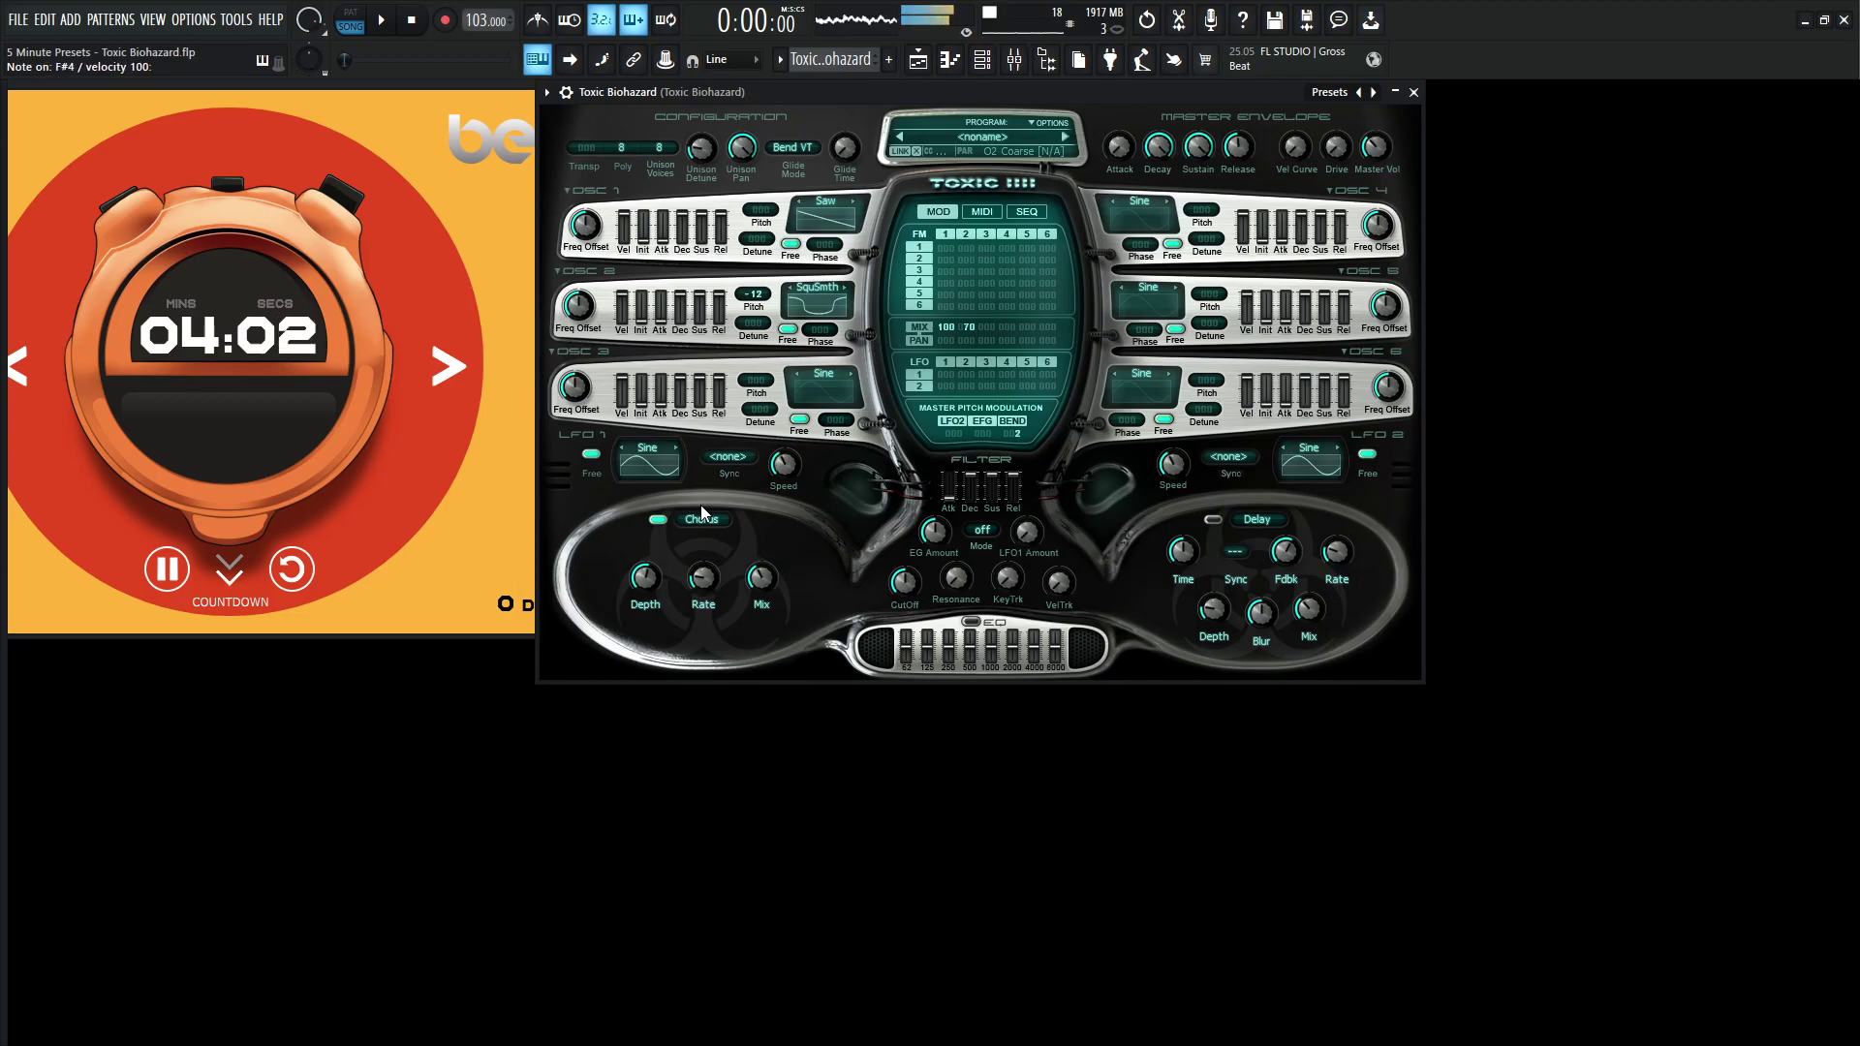
key(h)
key(n)
Enable the Delay effect, sync it to 2/16 and audition the sound
click(1211, 520)
click(1233, 551)
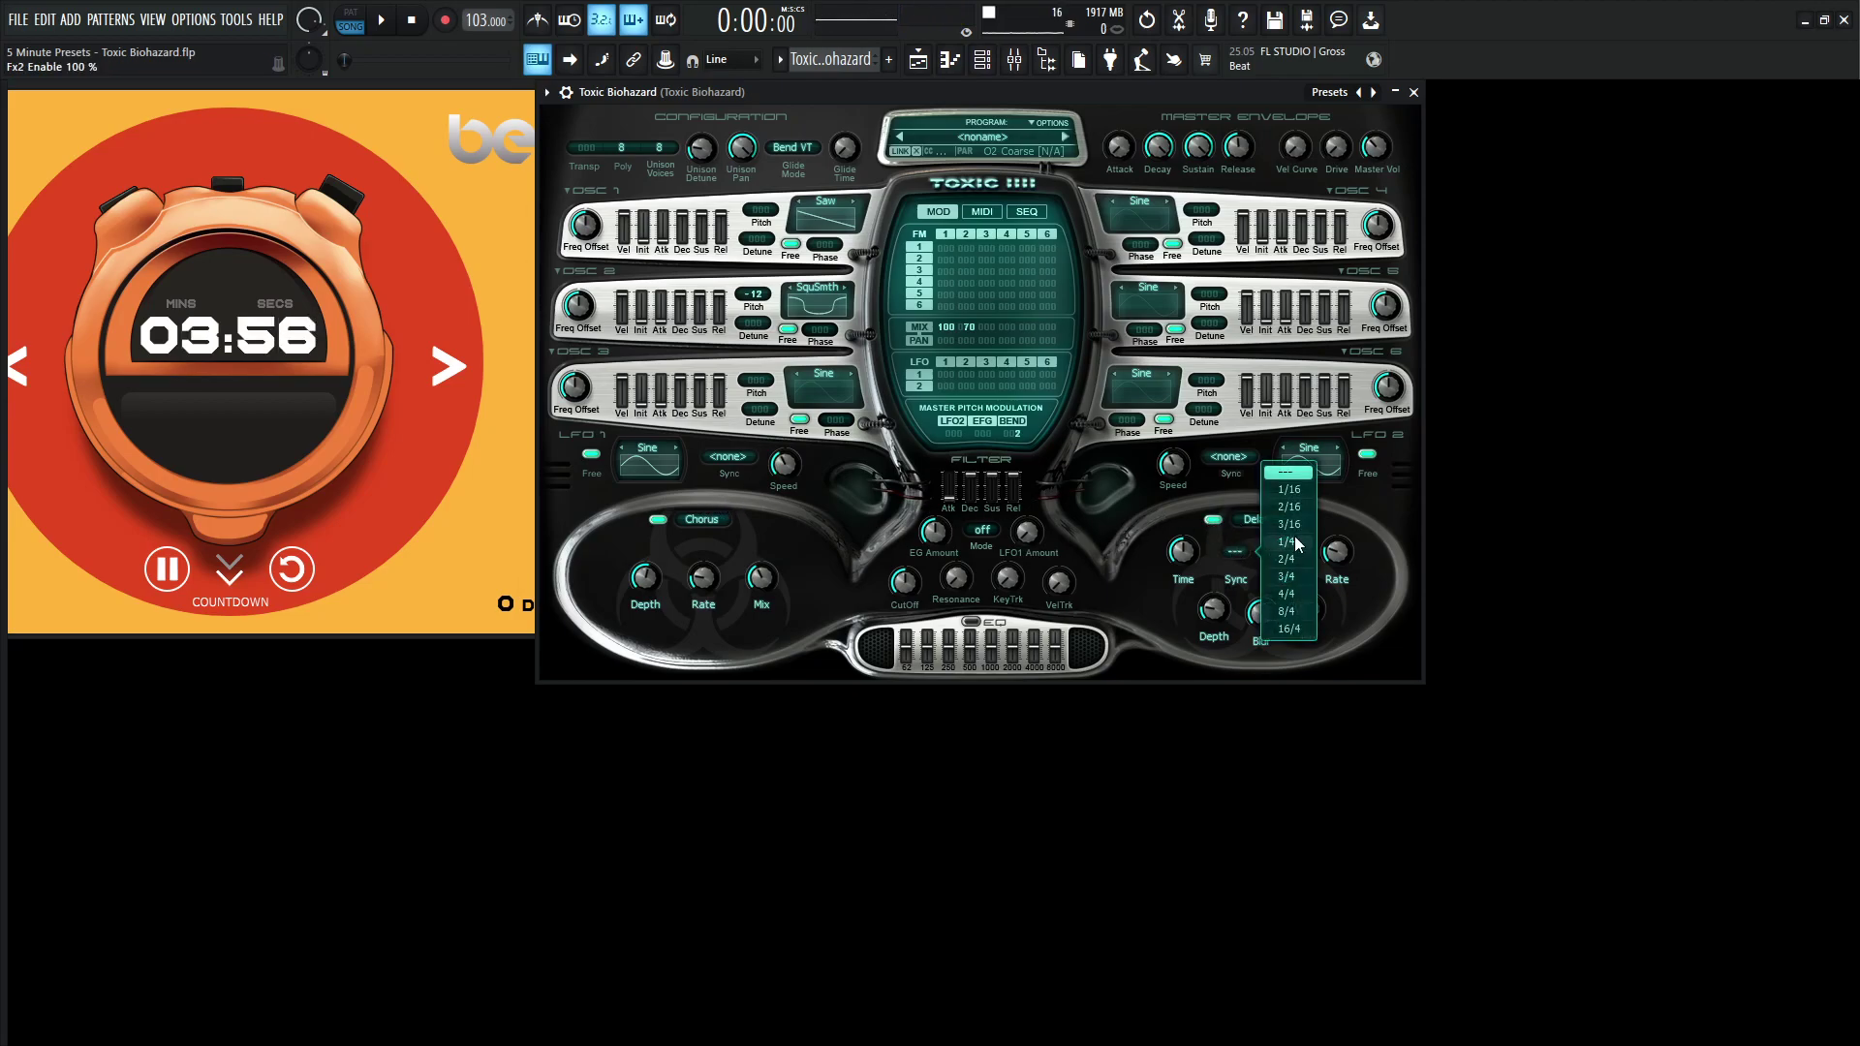
click(1289, 506)
key(h)
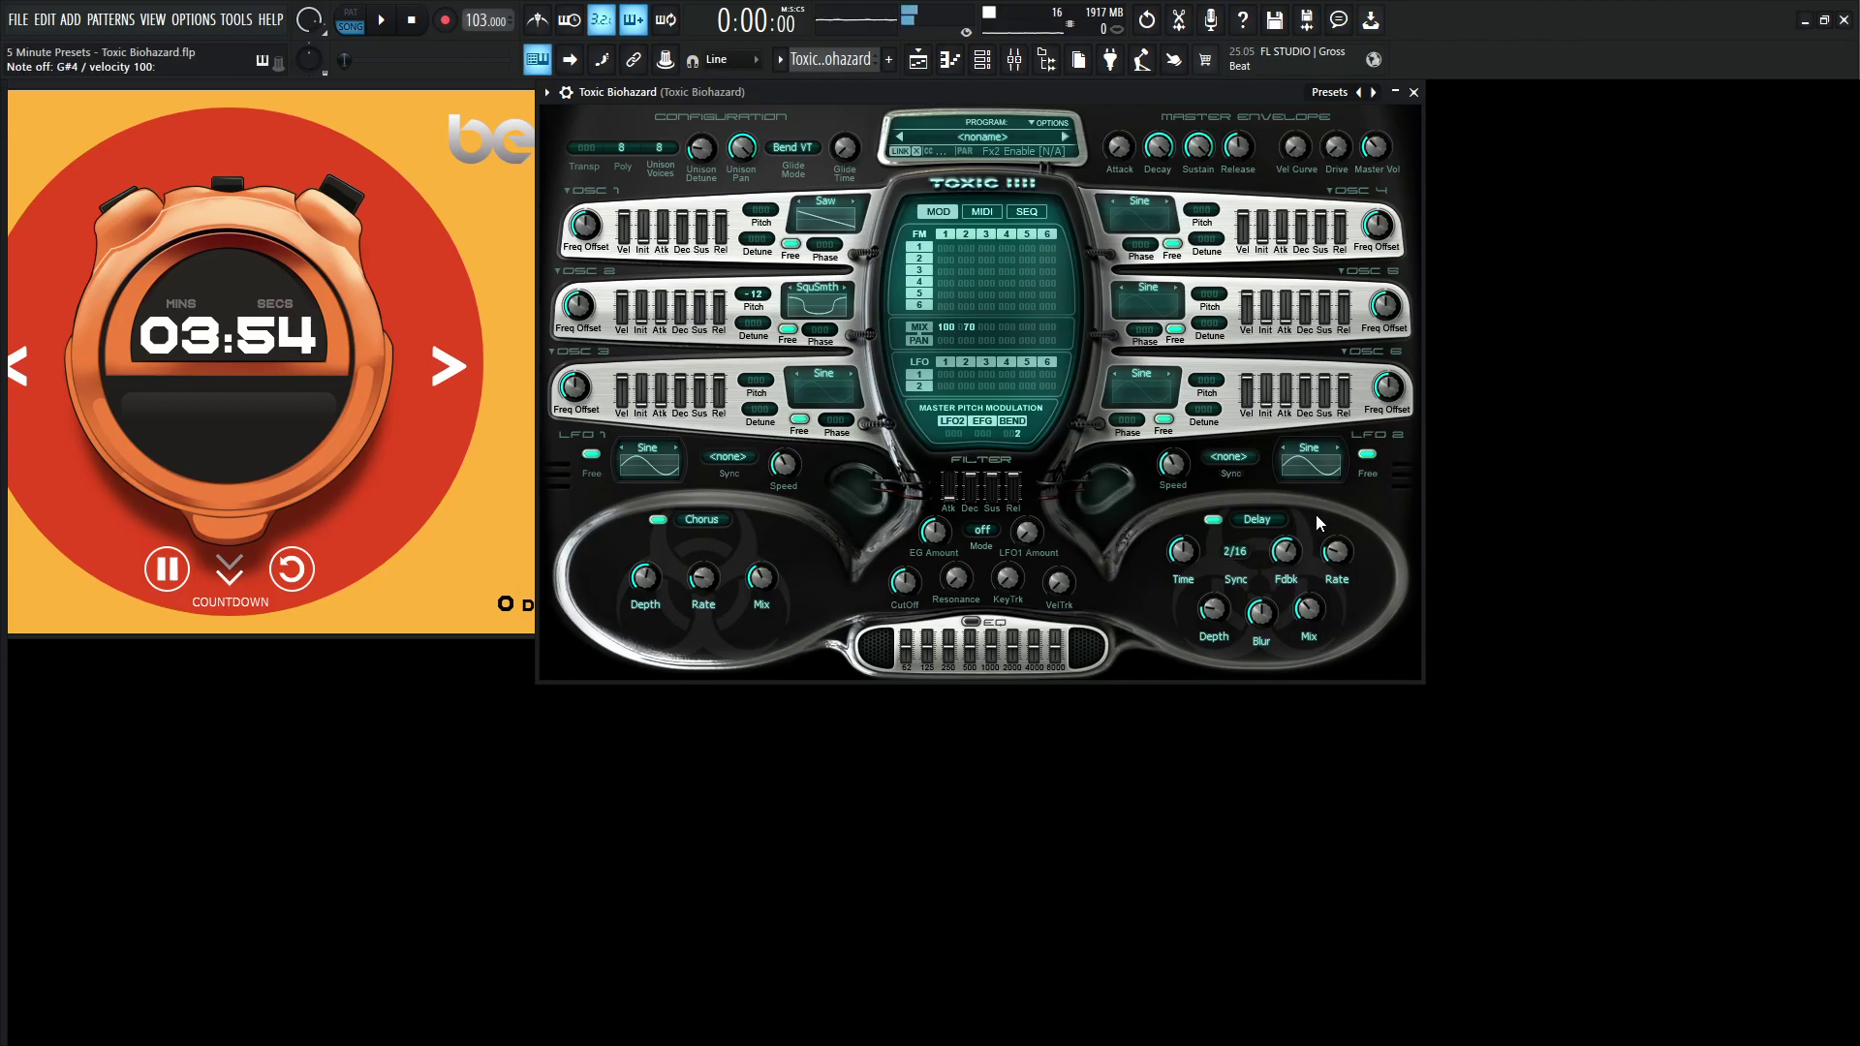
Lower the blur and rate of the Delay effect while playing test notes
drag(1249, 605, 1213, 642)
key(e)
key(2)
key(e)
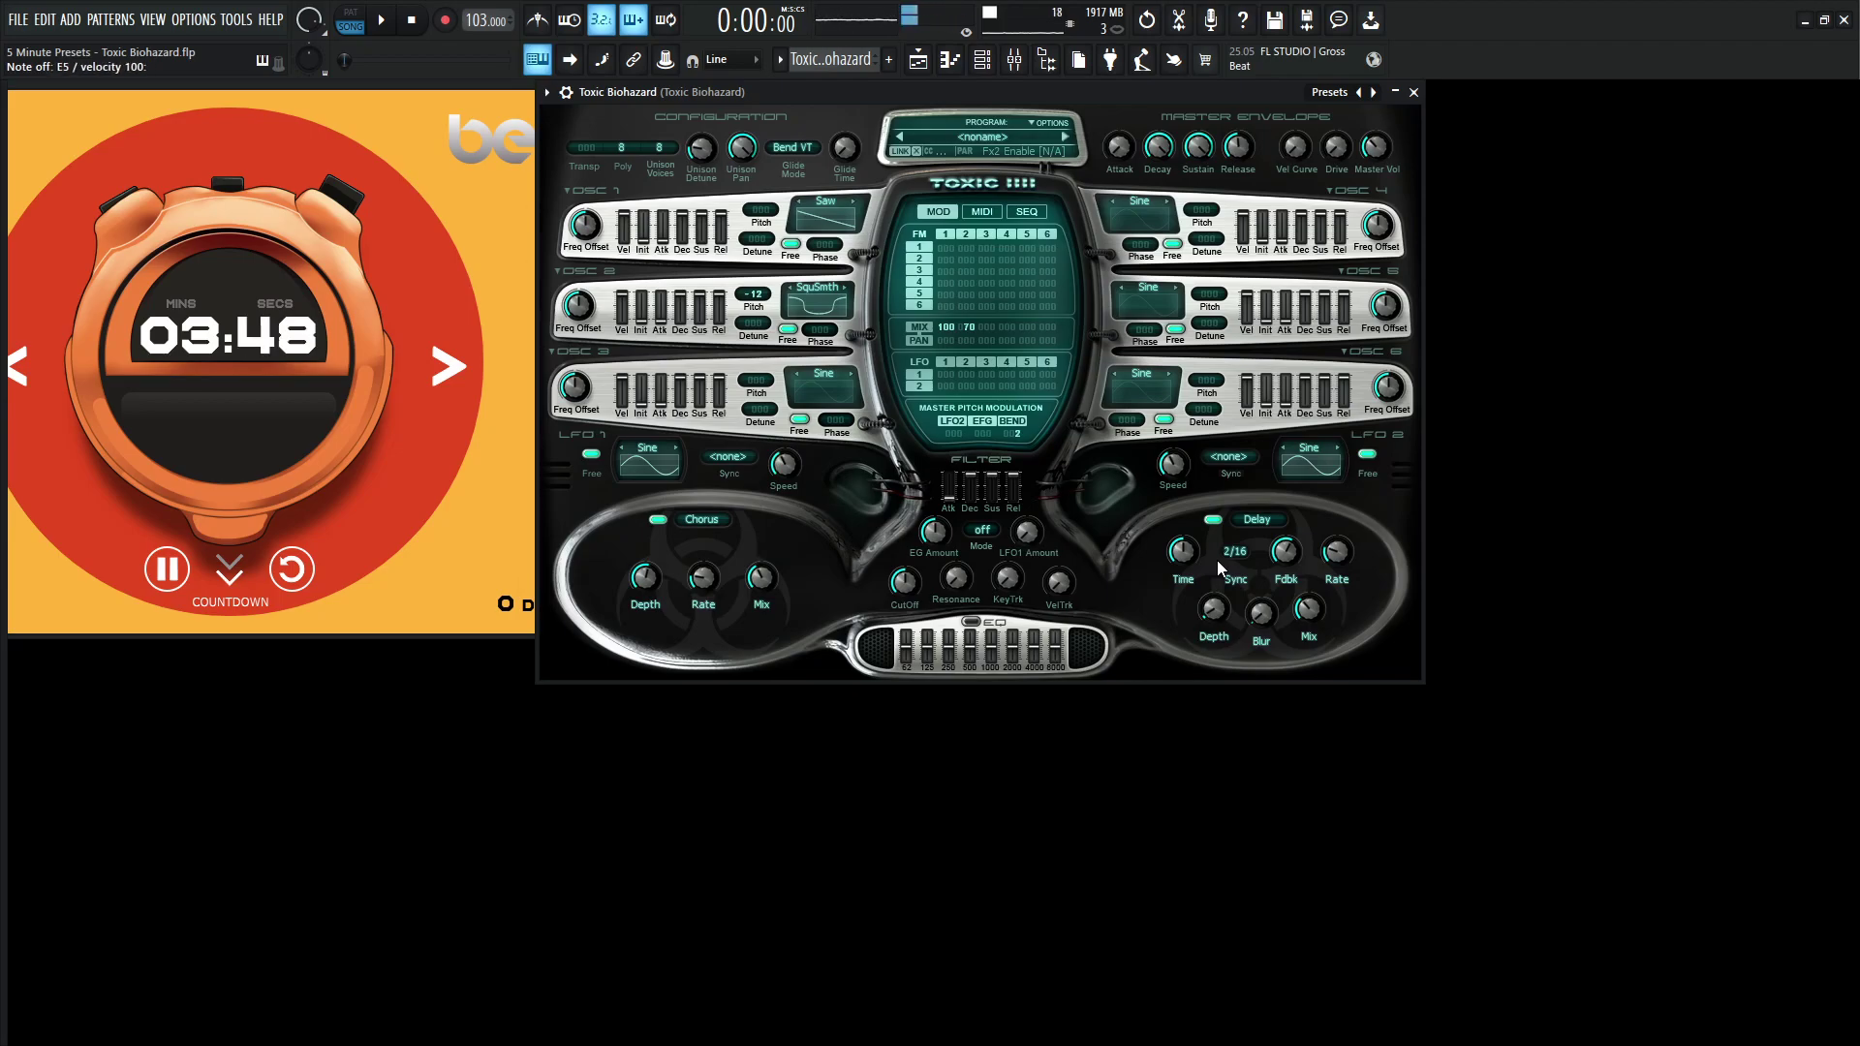
drag(1336, 551, 1336, 586)
key(e)
key(2)
key(5)
key(e)
key(2)
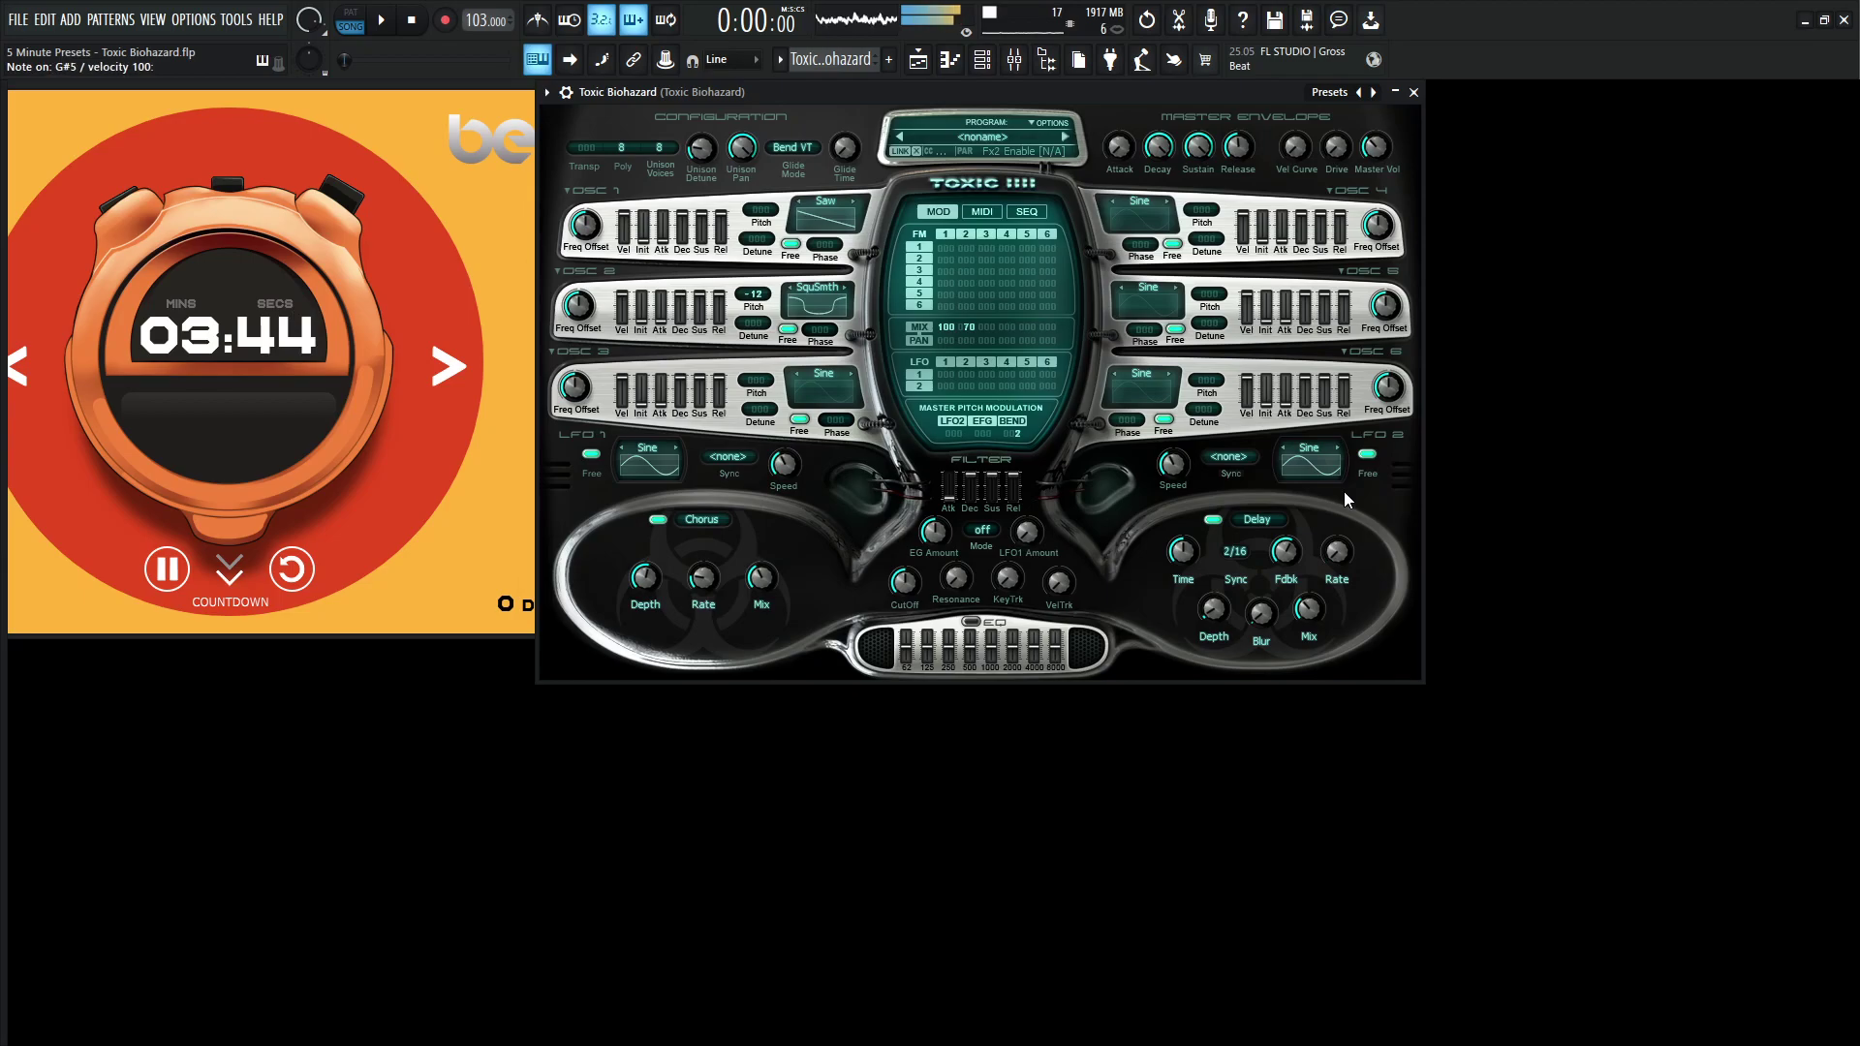
key(m)
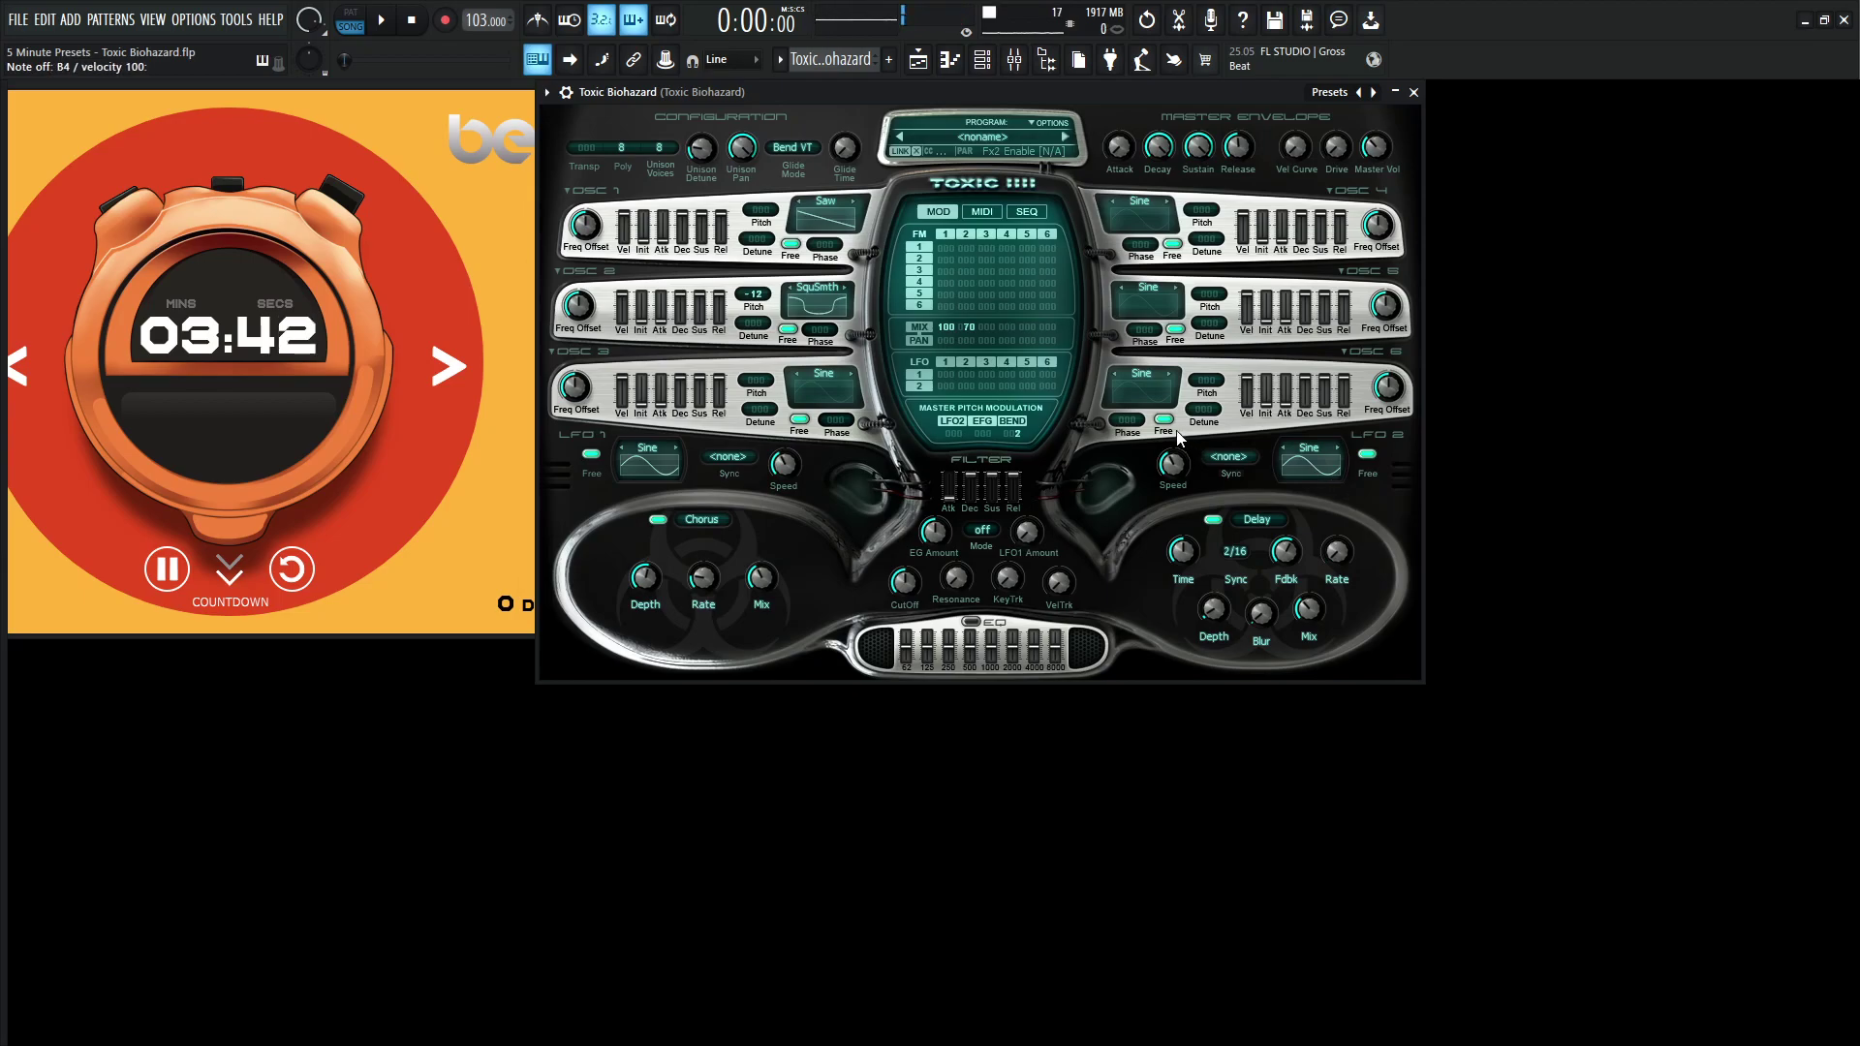
key(w)
Set the filter to LP mode and raise its cutoff and EG amount while auditioning notes
click(986, 533)
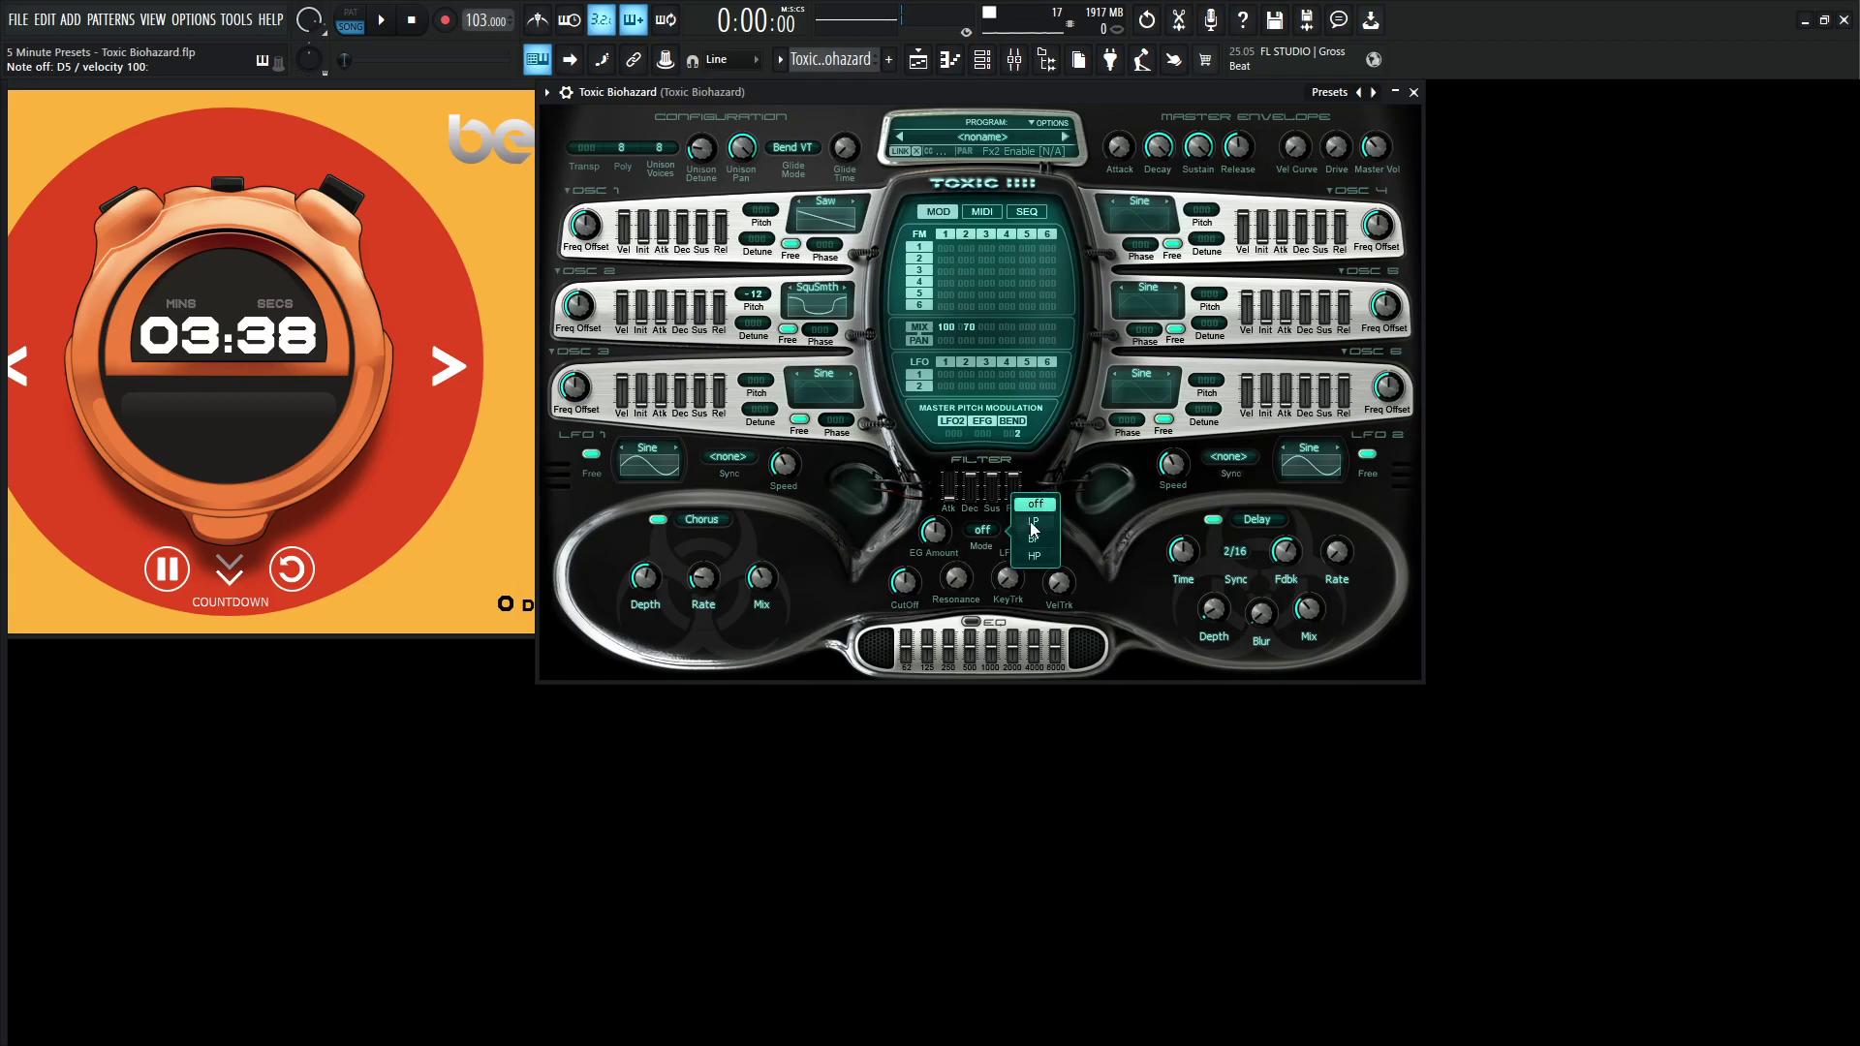
key(g)
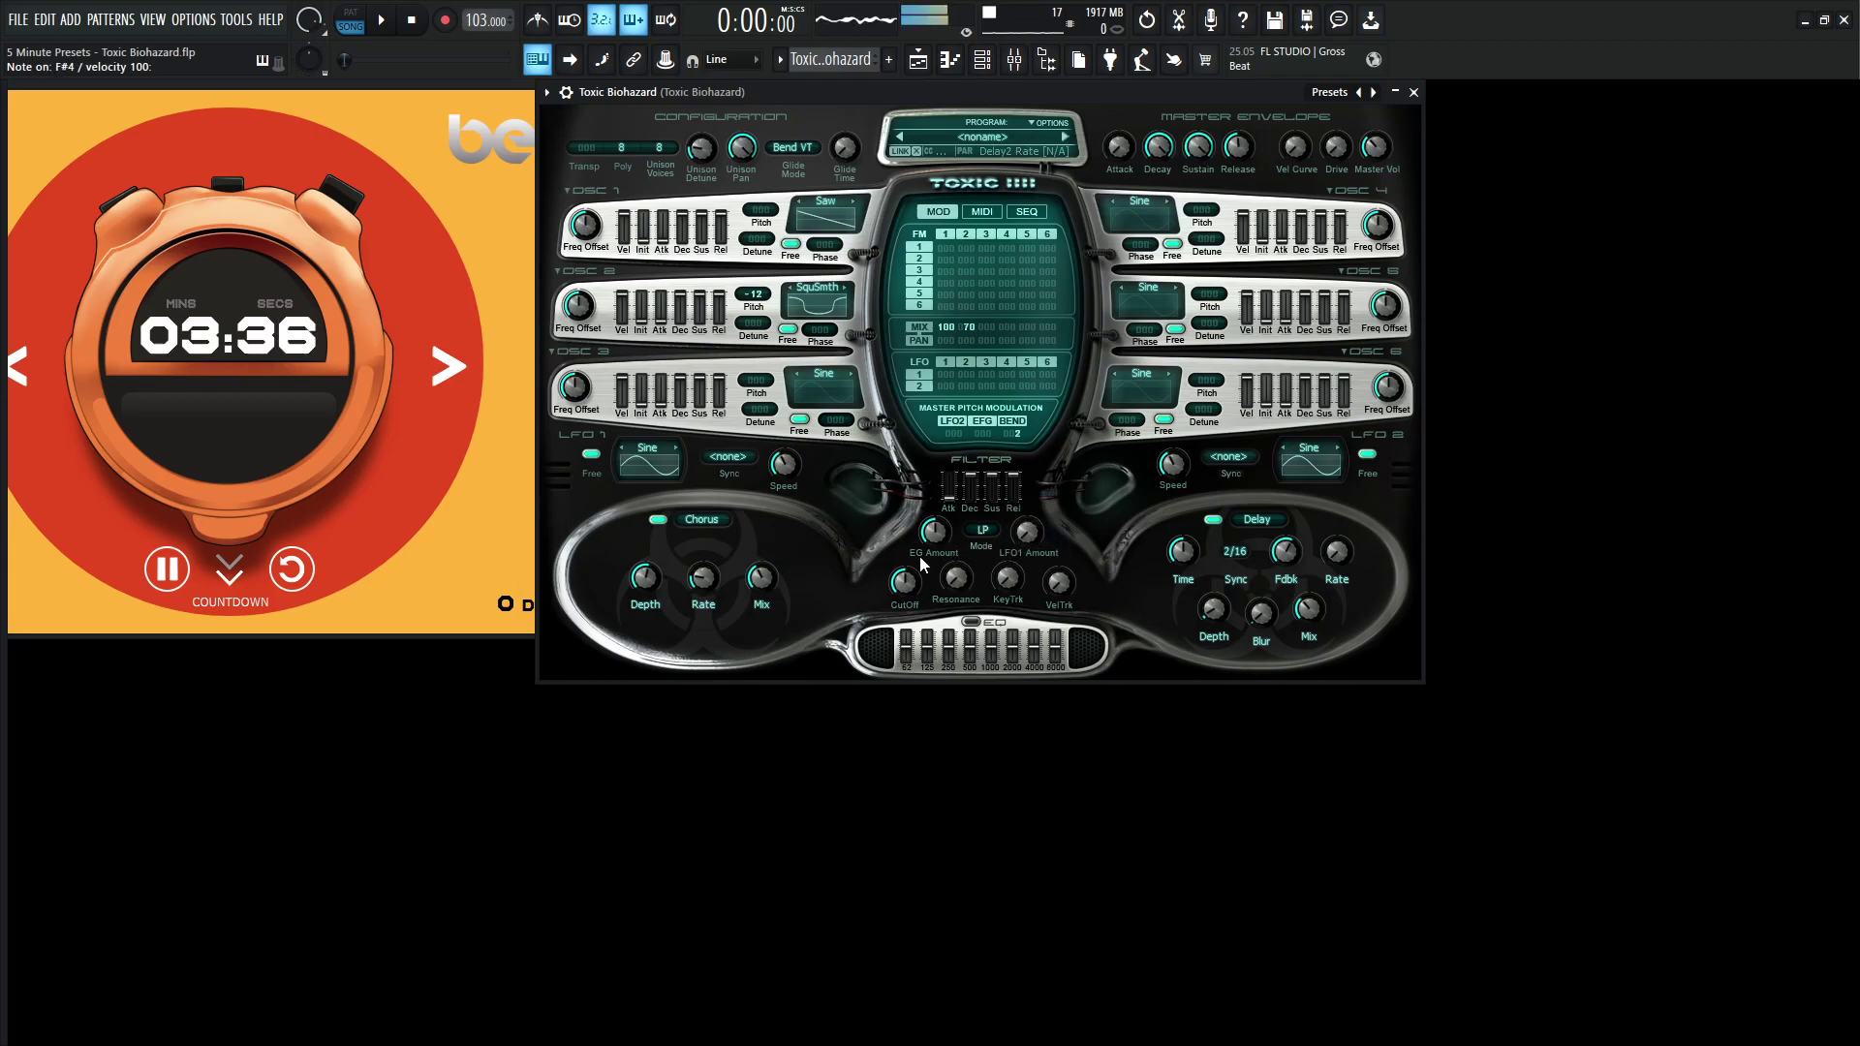
drag(904, 581, 1009, 547)
key(g)
key(g)
drag(908, 581, 972, 505)
key(g)
key(w)
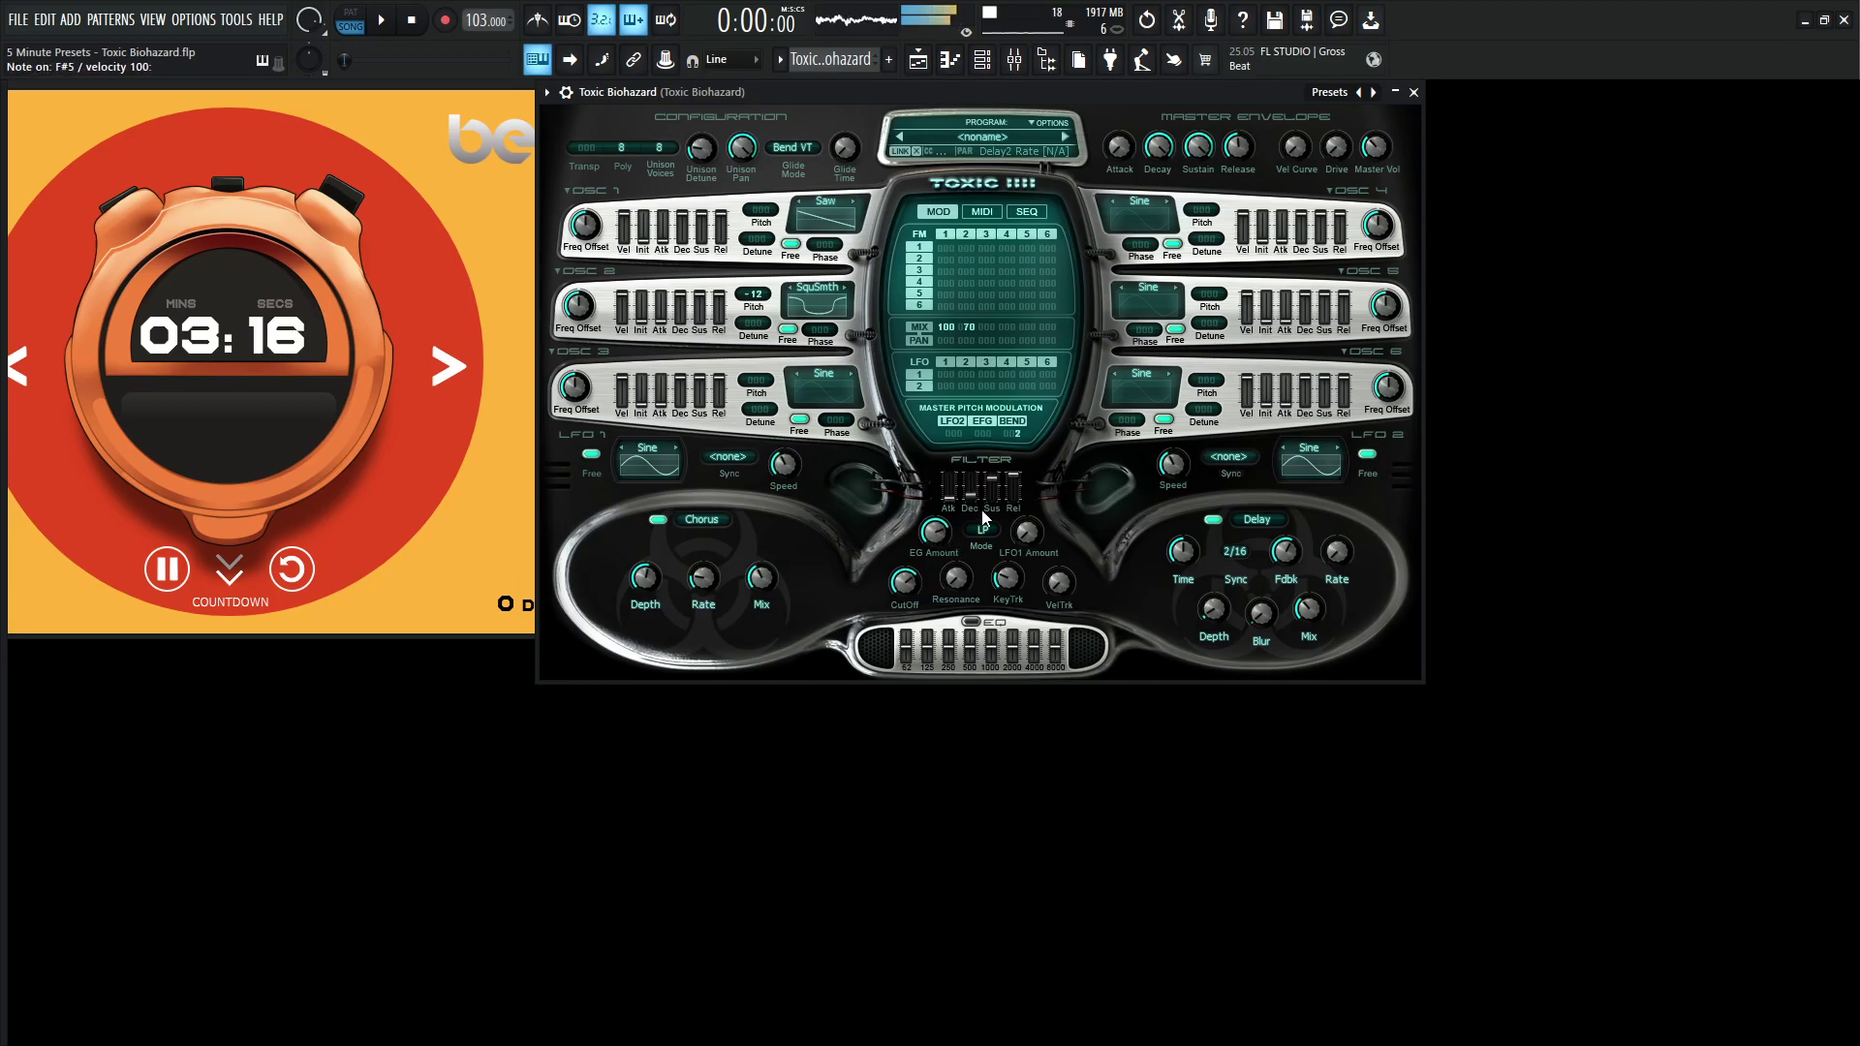
drag(934, 530, 970, 494)
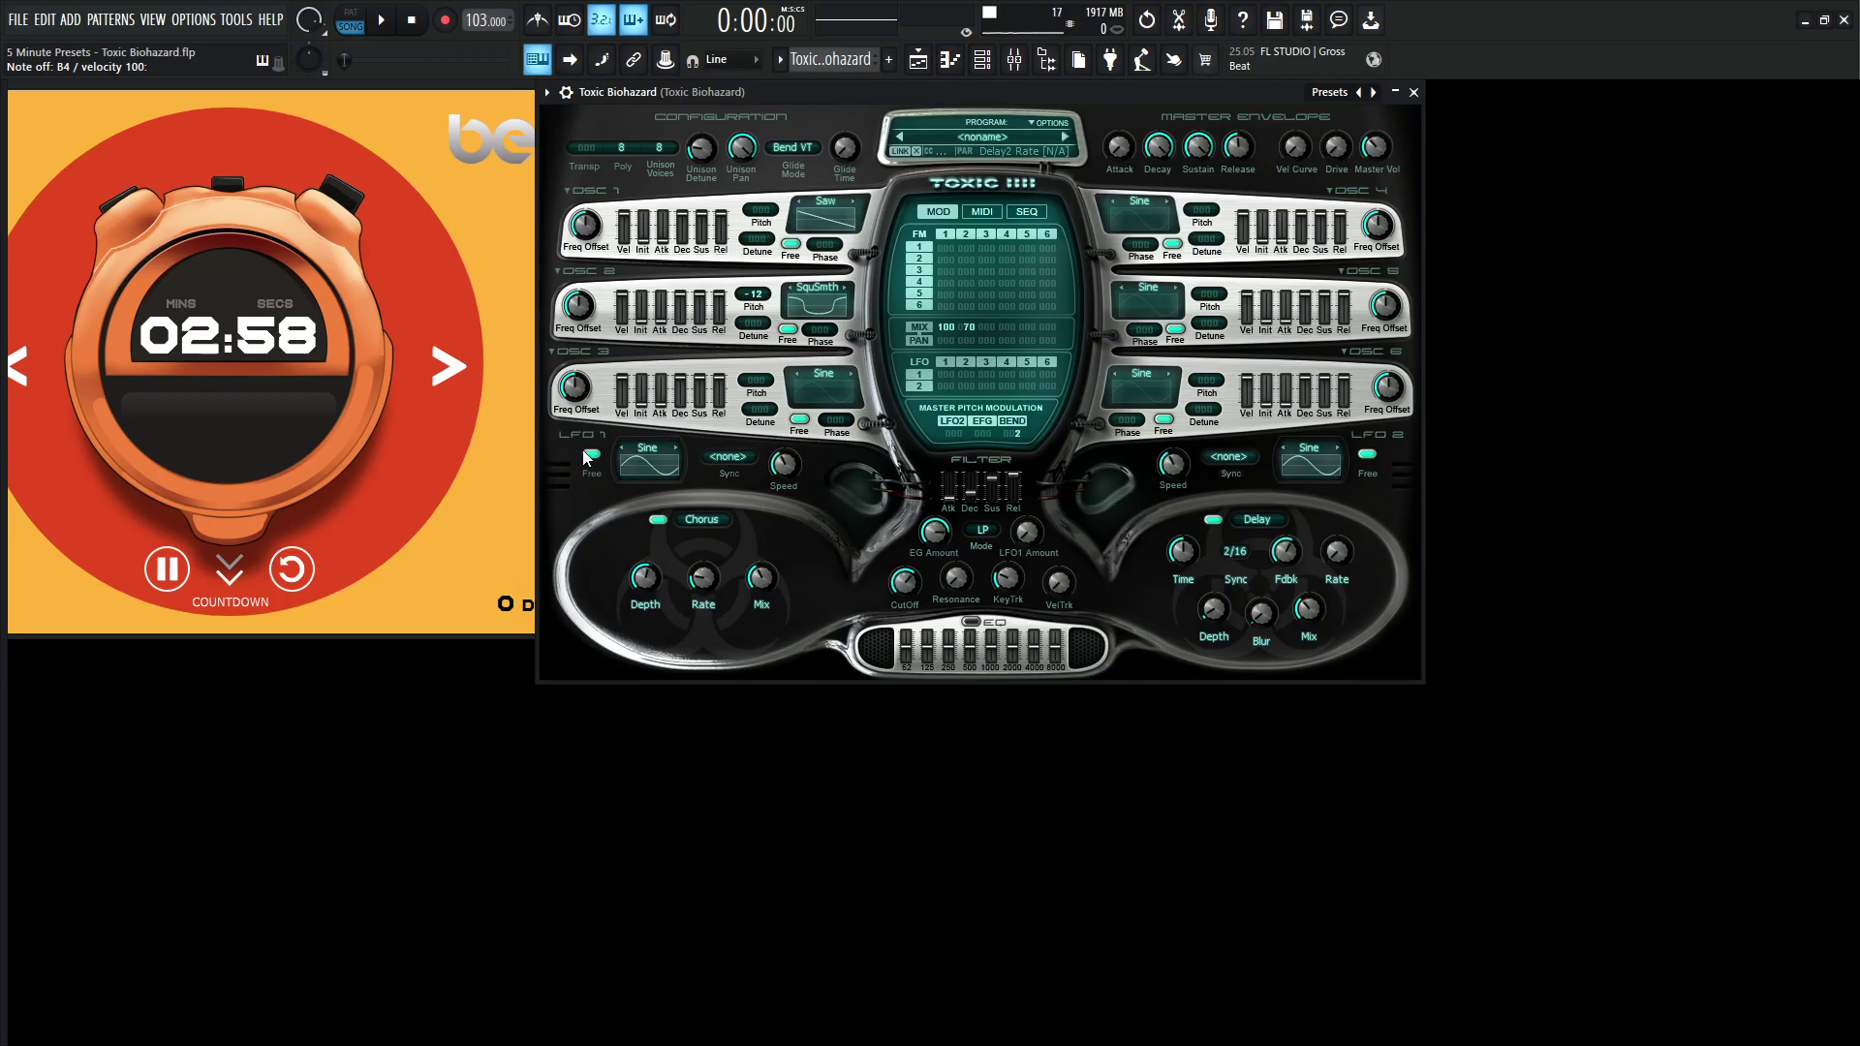
Set LFO 1 to the Gate 2 waveform and sync it to 1/4
click(649, 451)
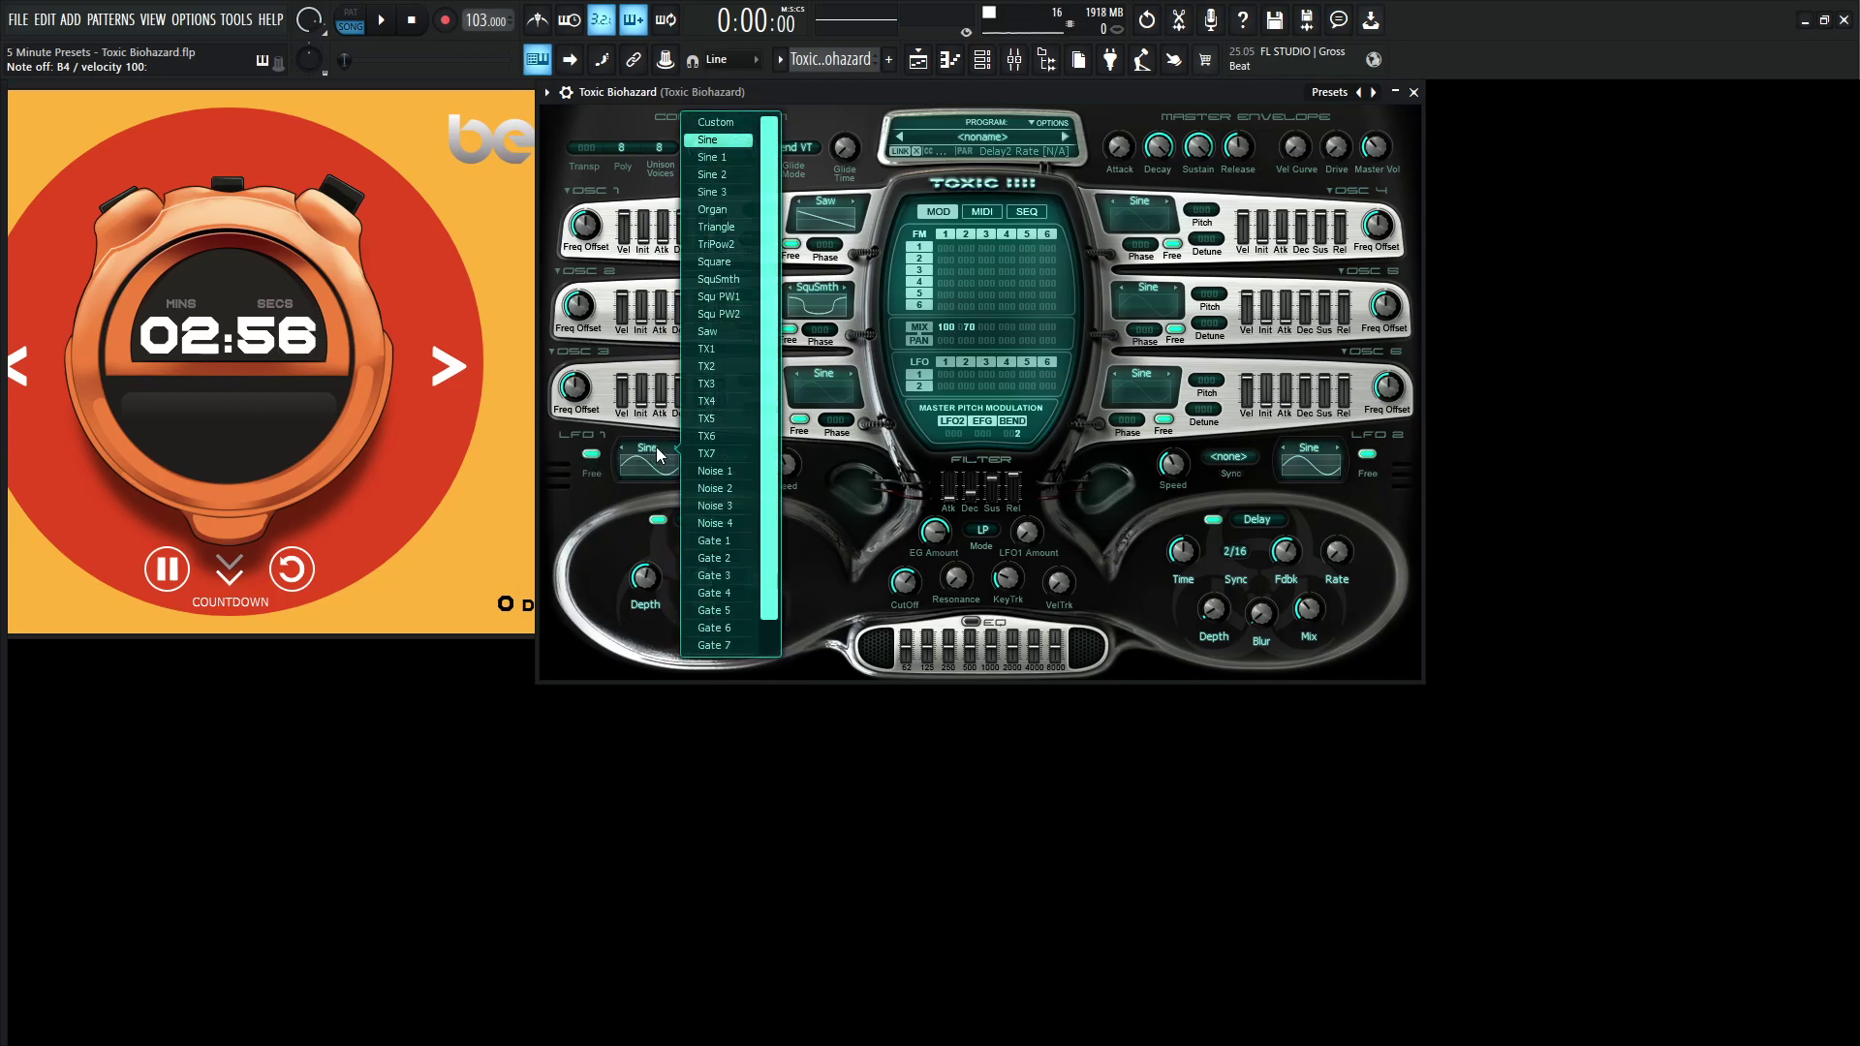
click(739, 487)
click(644, 447)
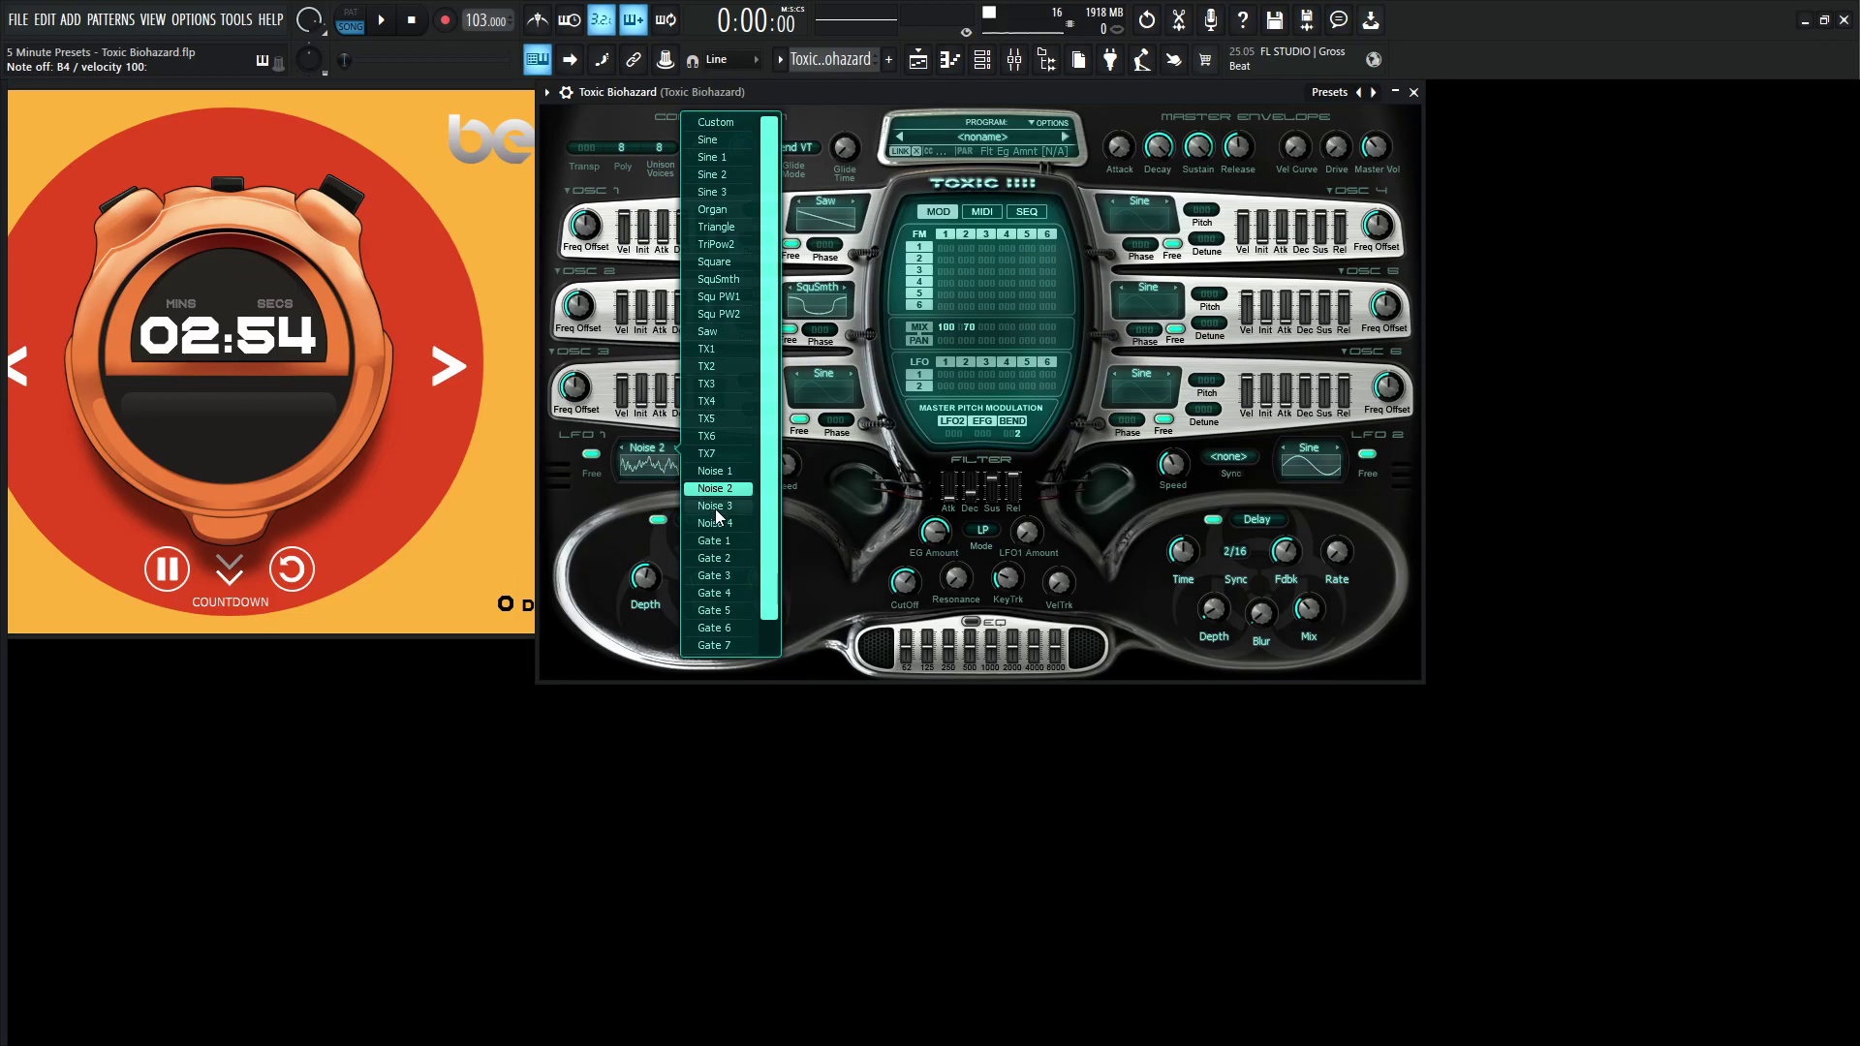
click(732, 558)
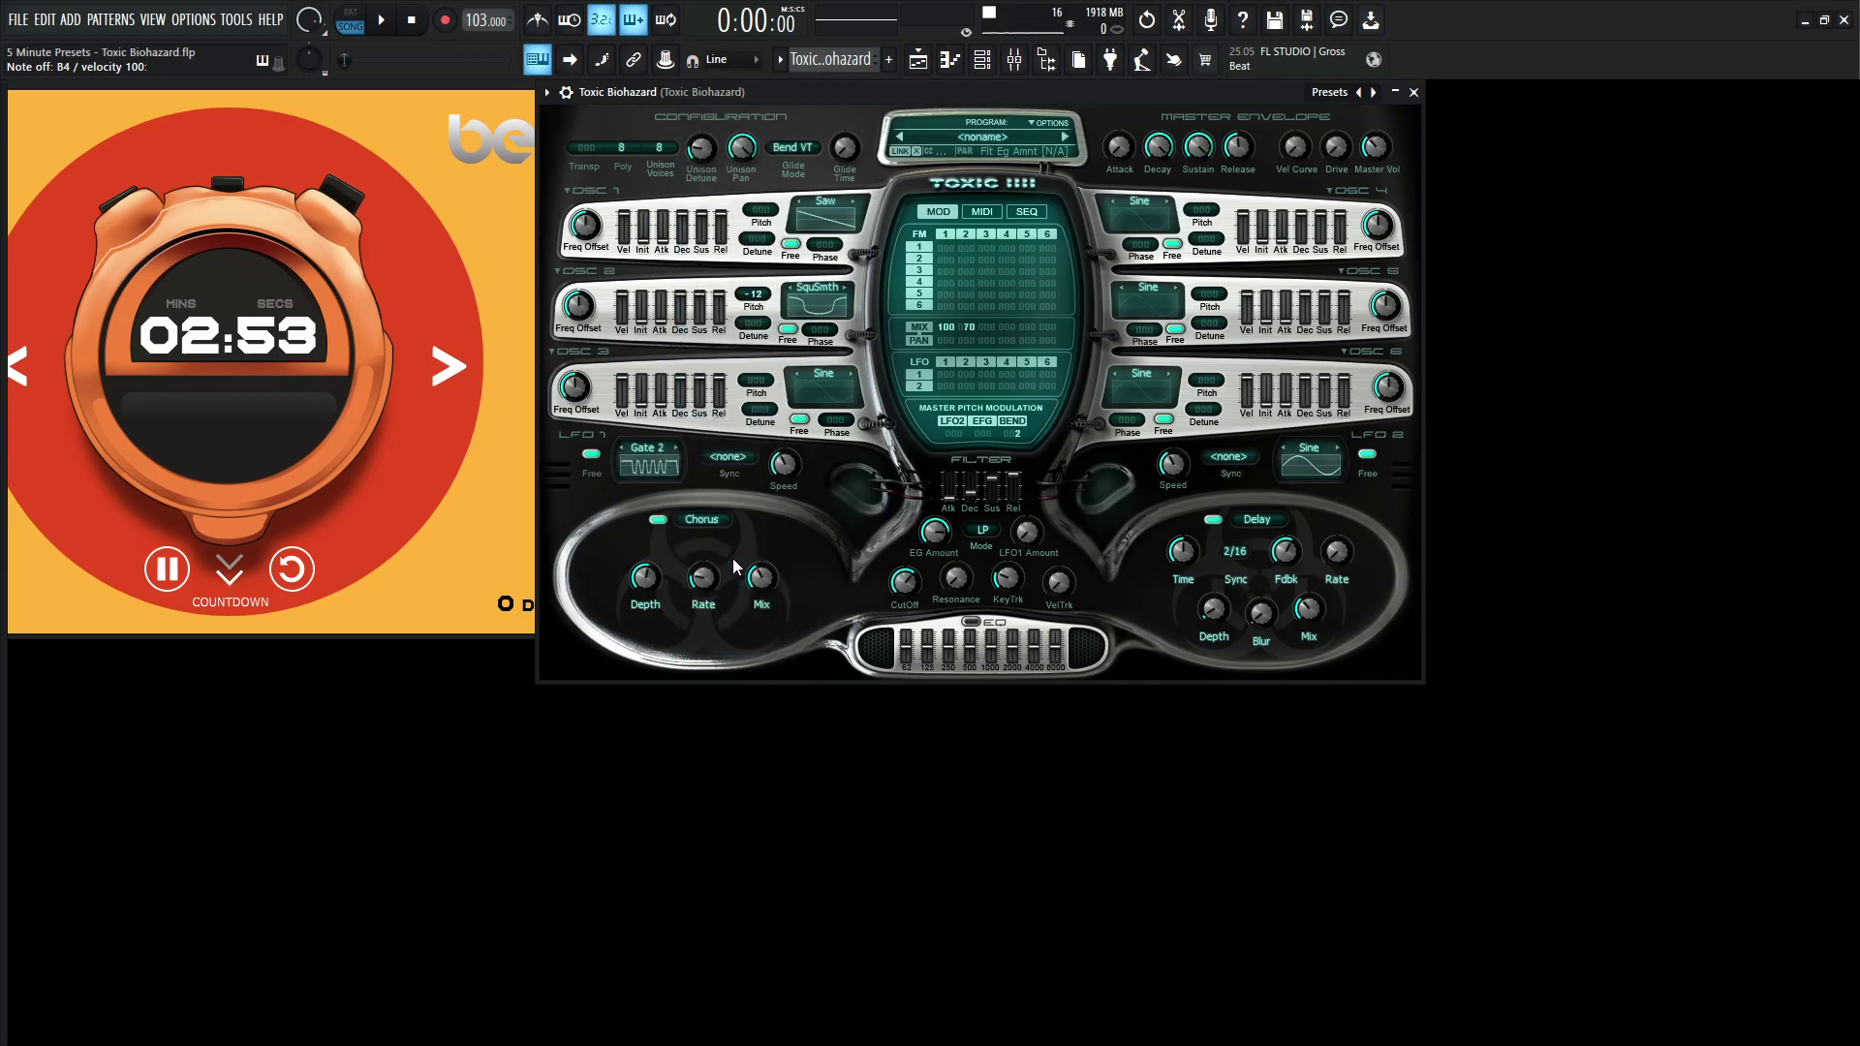
click(727, 457)
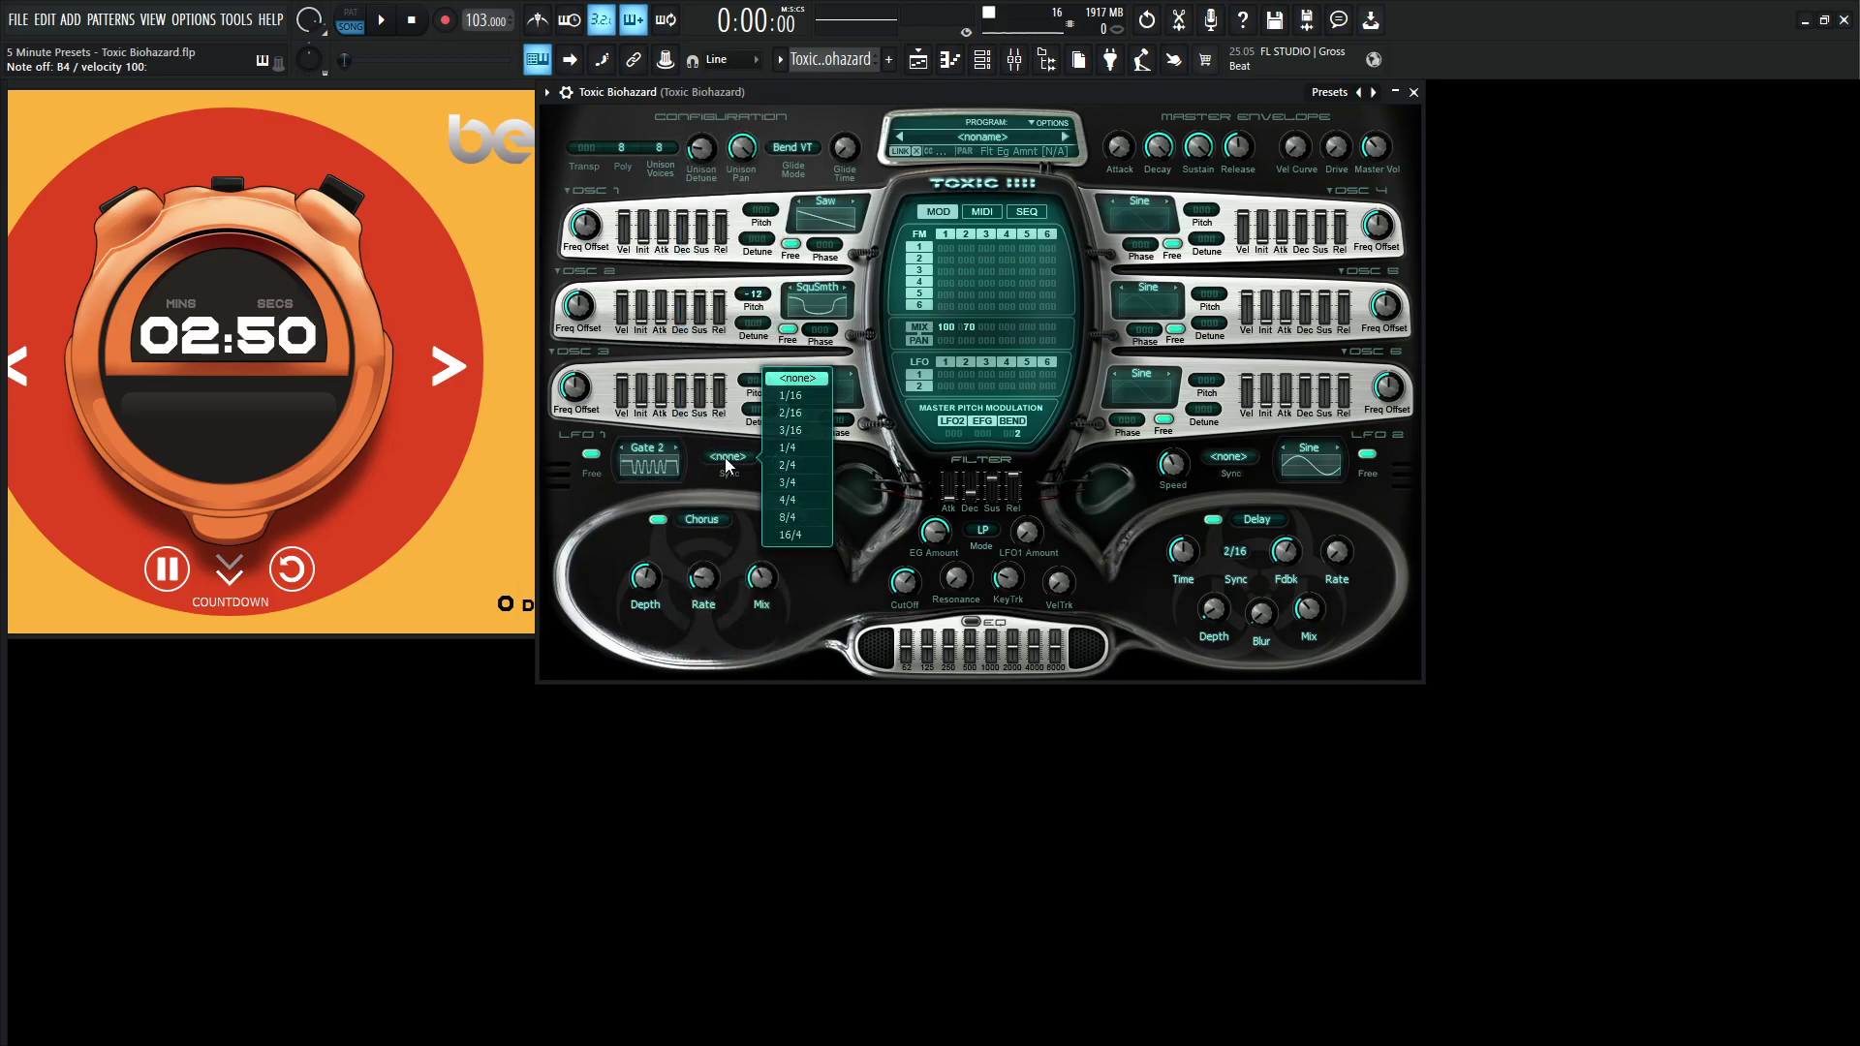
click(784, 447)
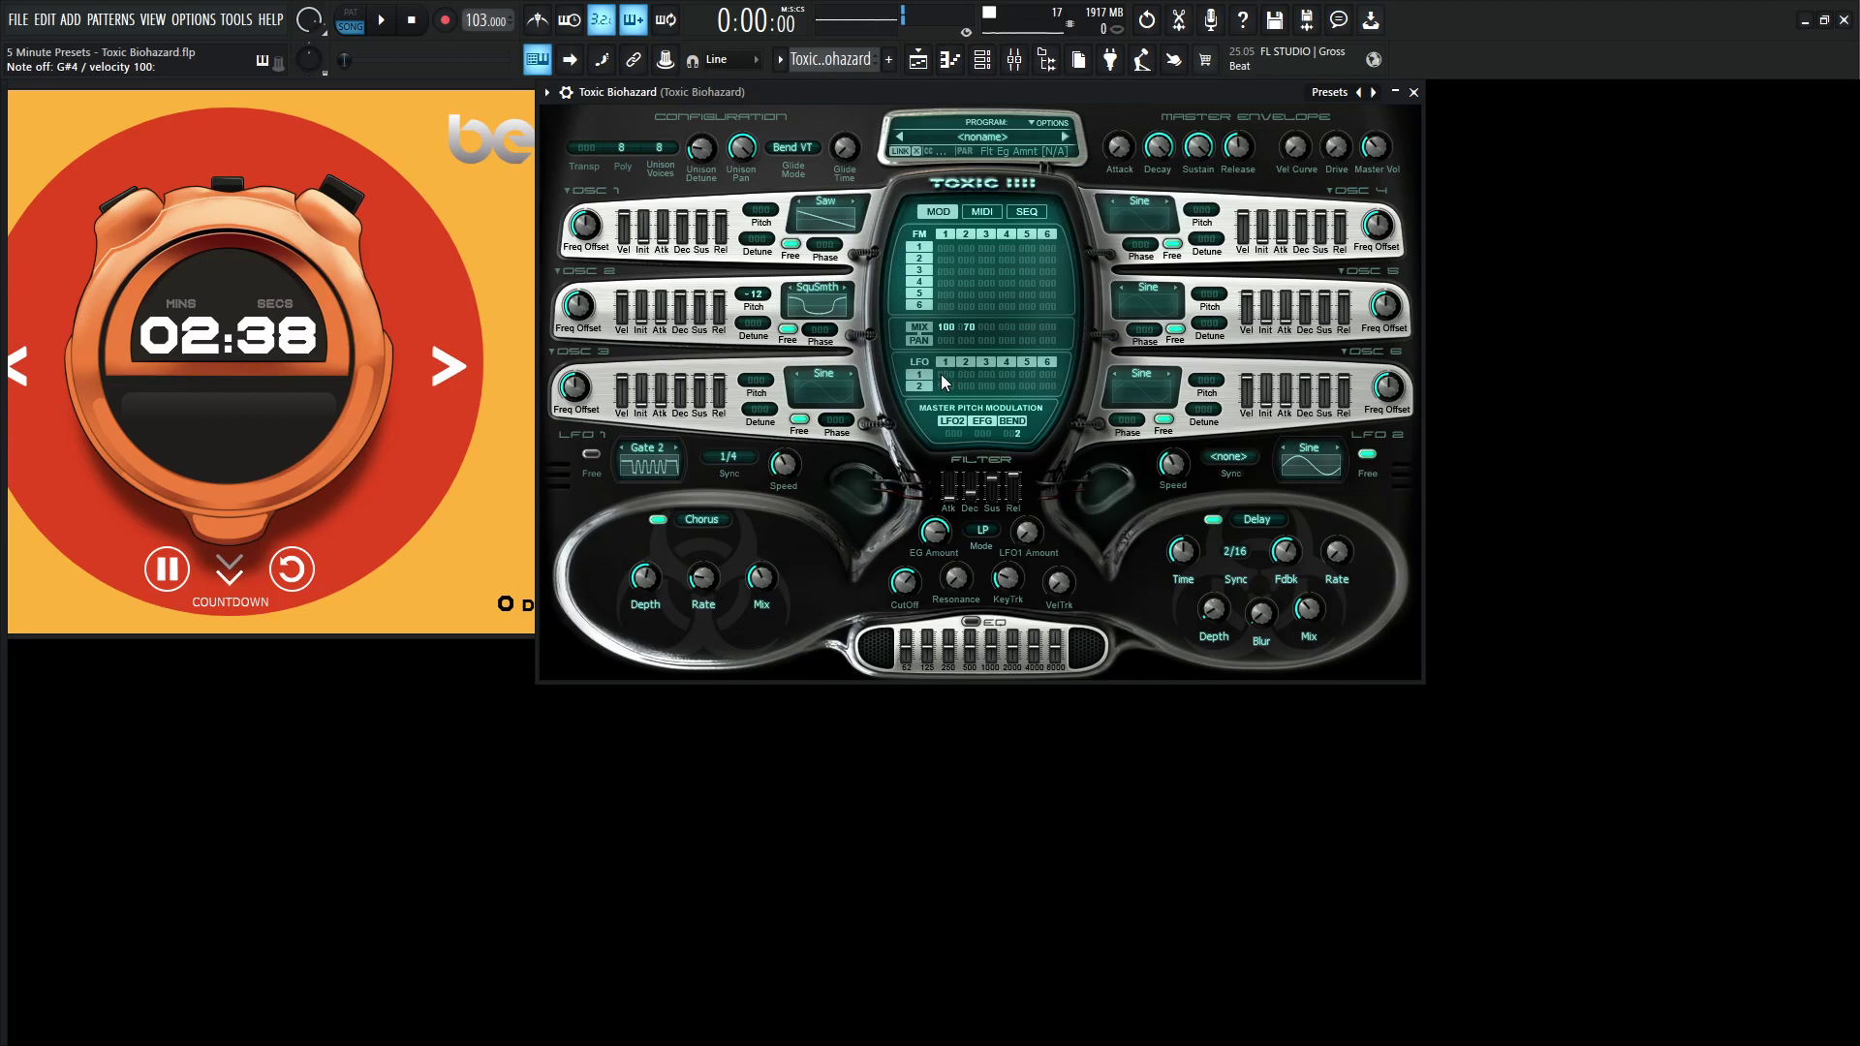
Set the LFO 1 modulation amount to 28 for oscillators 1 and 2 and audition it
mouse_move(948, 375)
mouse_down()
mouse_move(948, 349)
mouse_move(966, 348)
mouse_up()
key(h)
Try syncing LFO 1 to 4/4 and play test notes
click(732, 456)
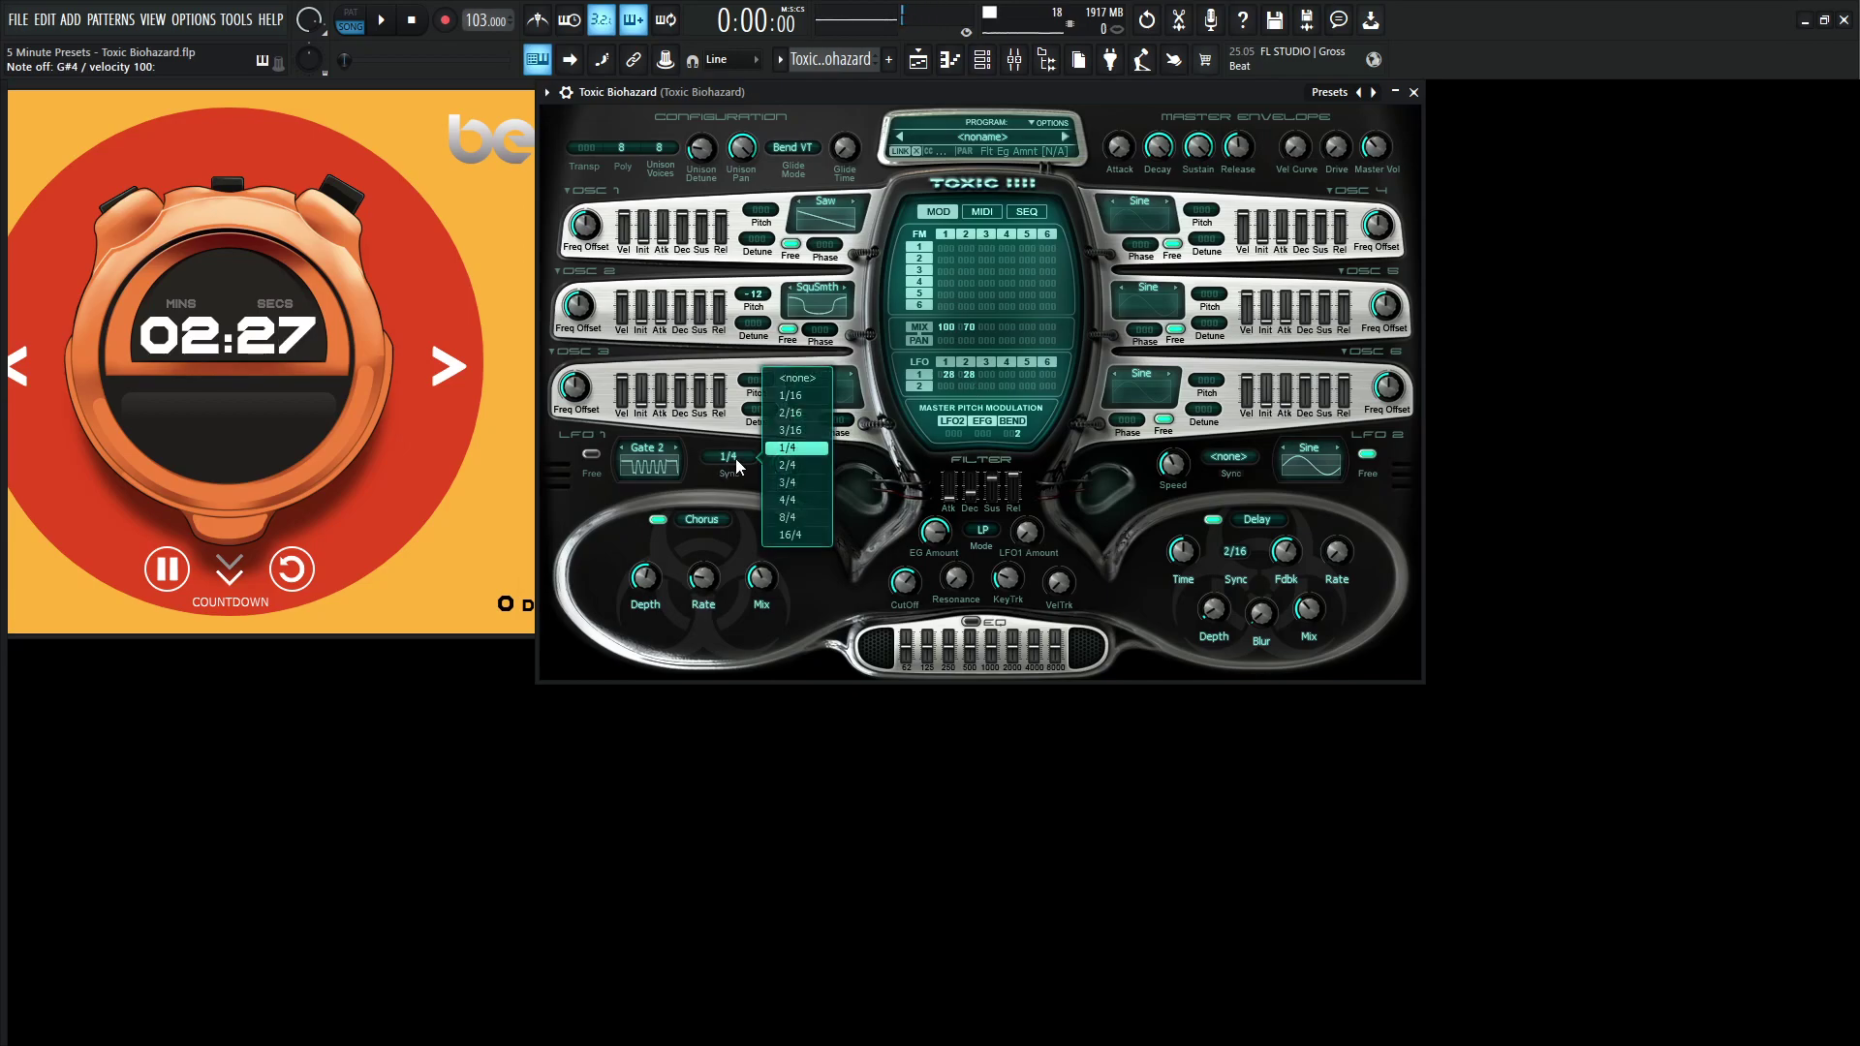
click(801, 500)
key(e)
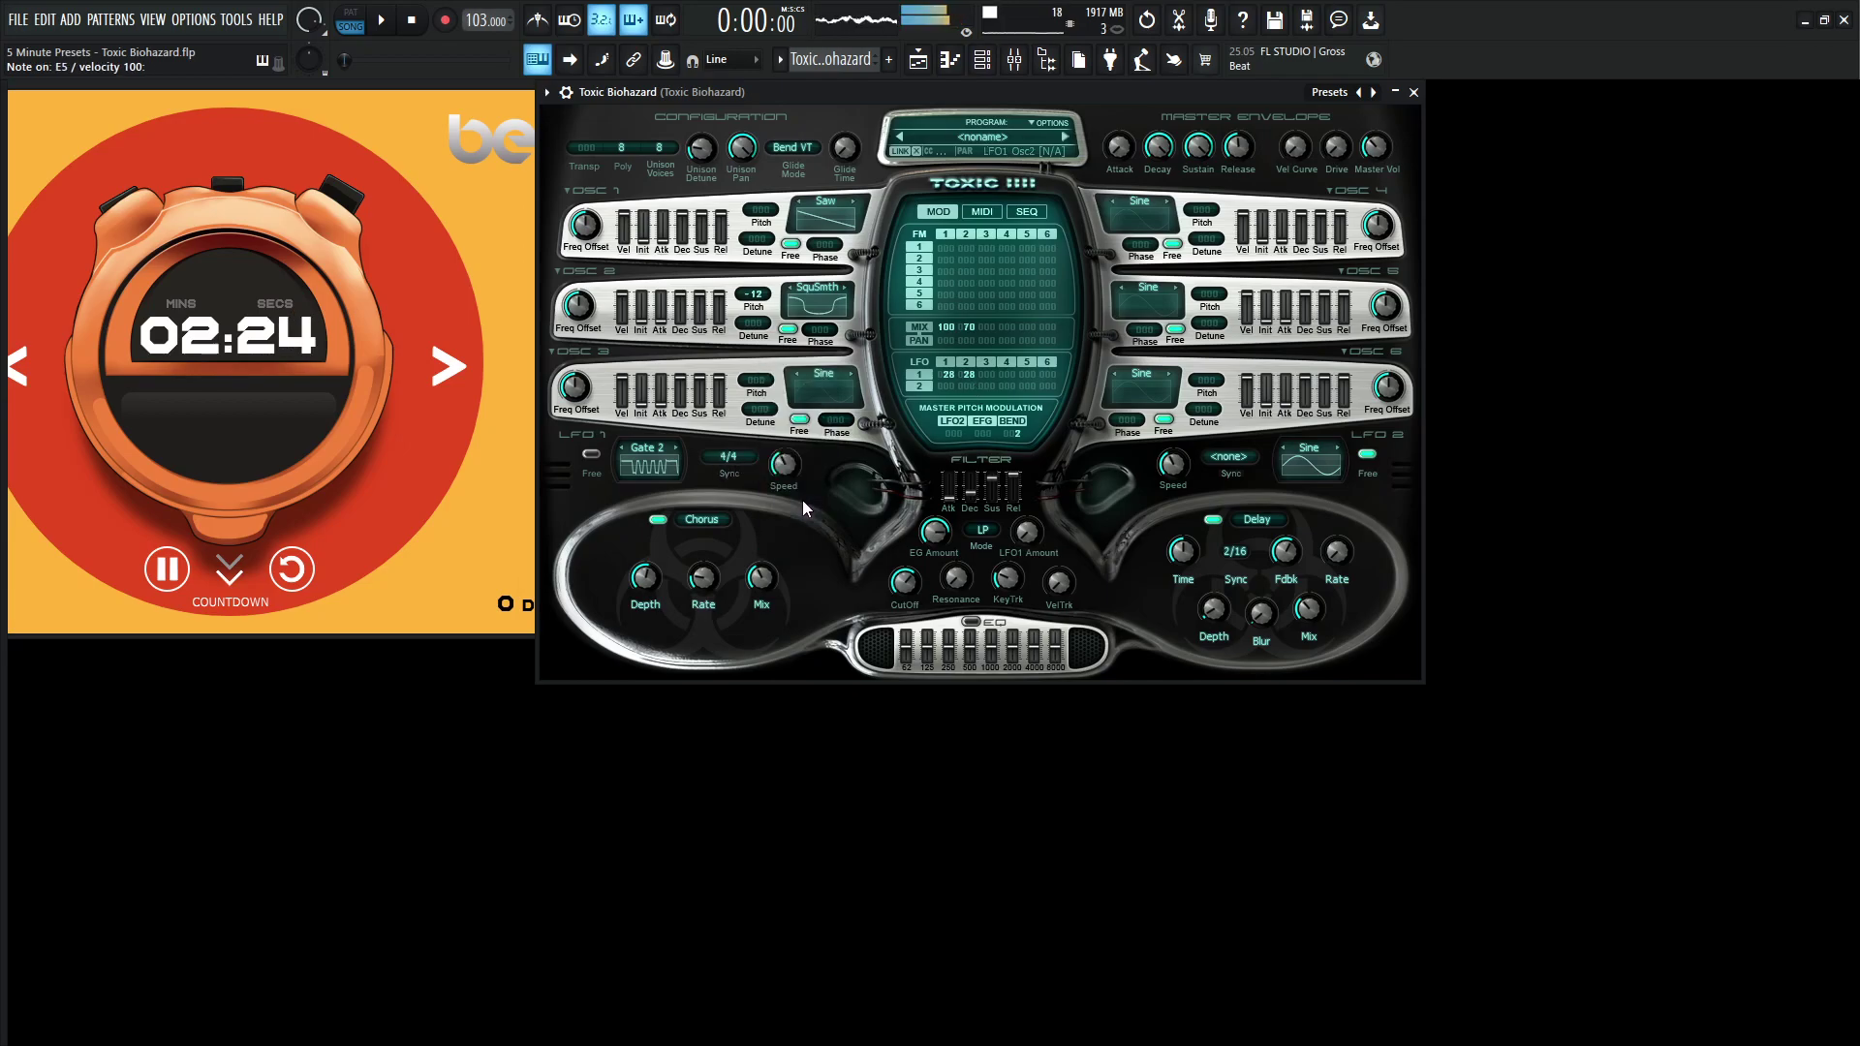
key(5)
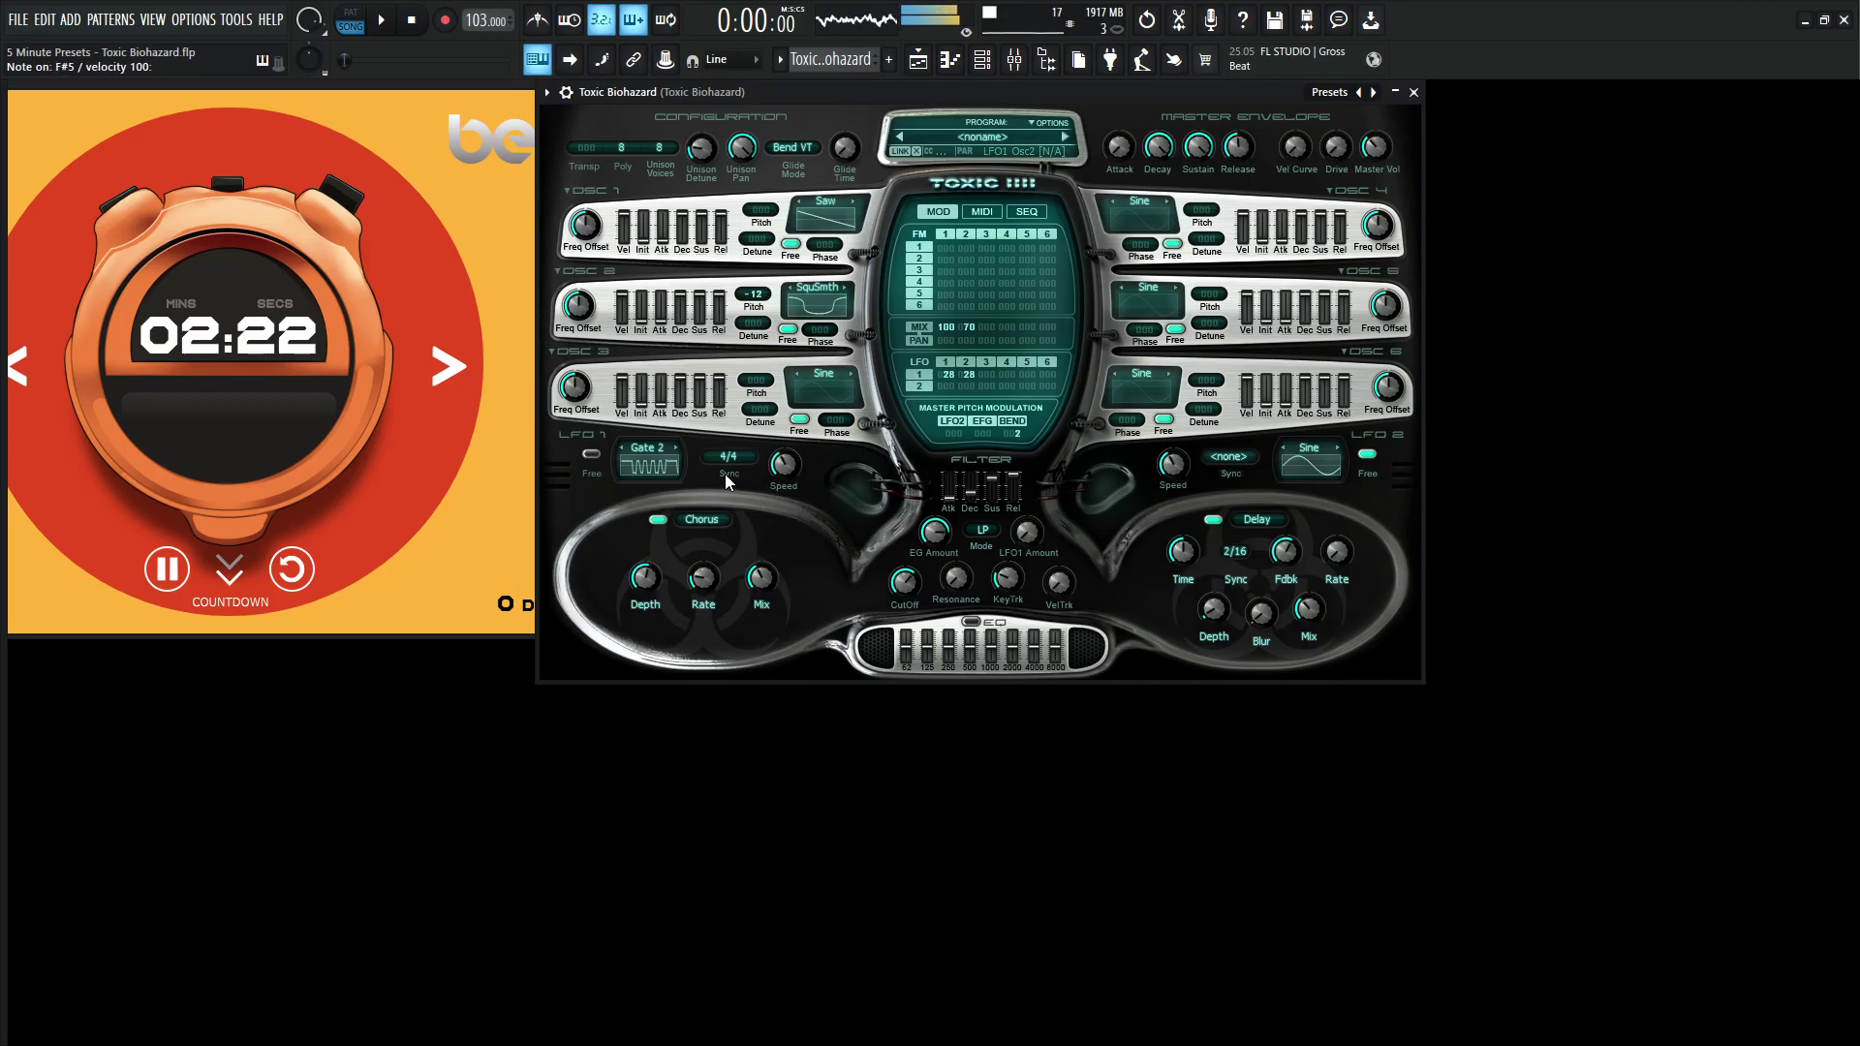
key(n)
Sync LFO 1 to 2/4 and audition the gated sound
click(729, 459)
click(788, 468)
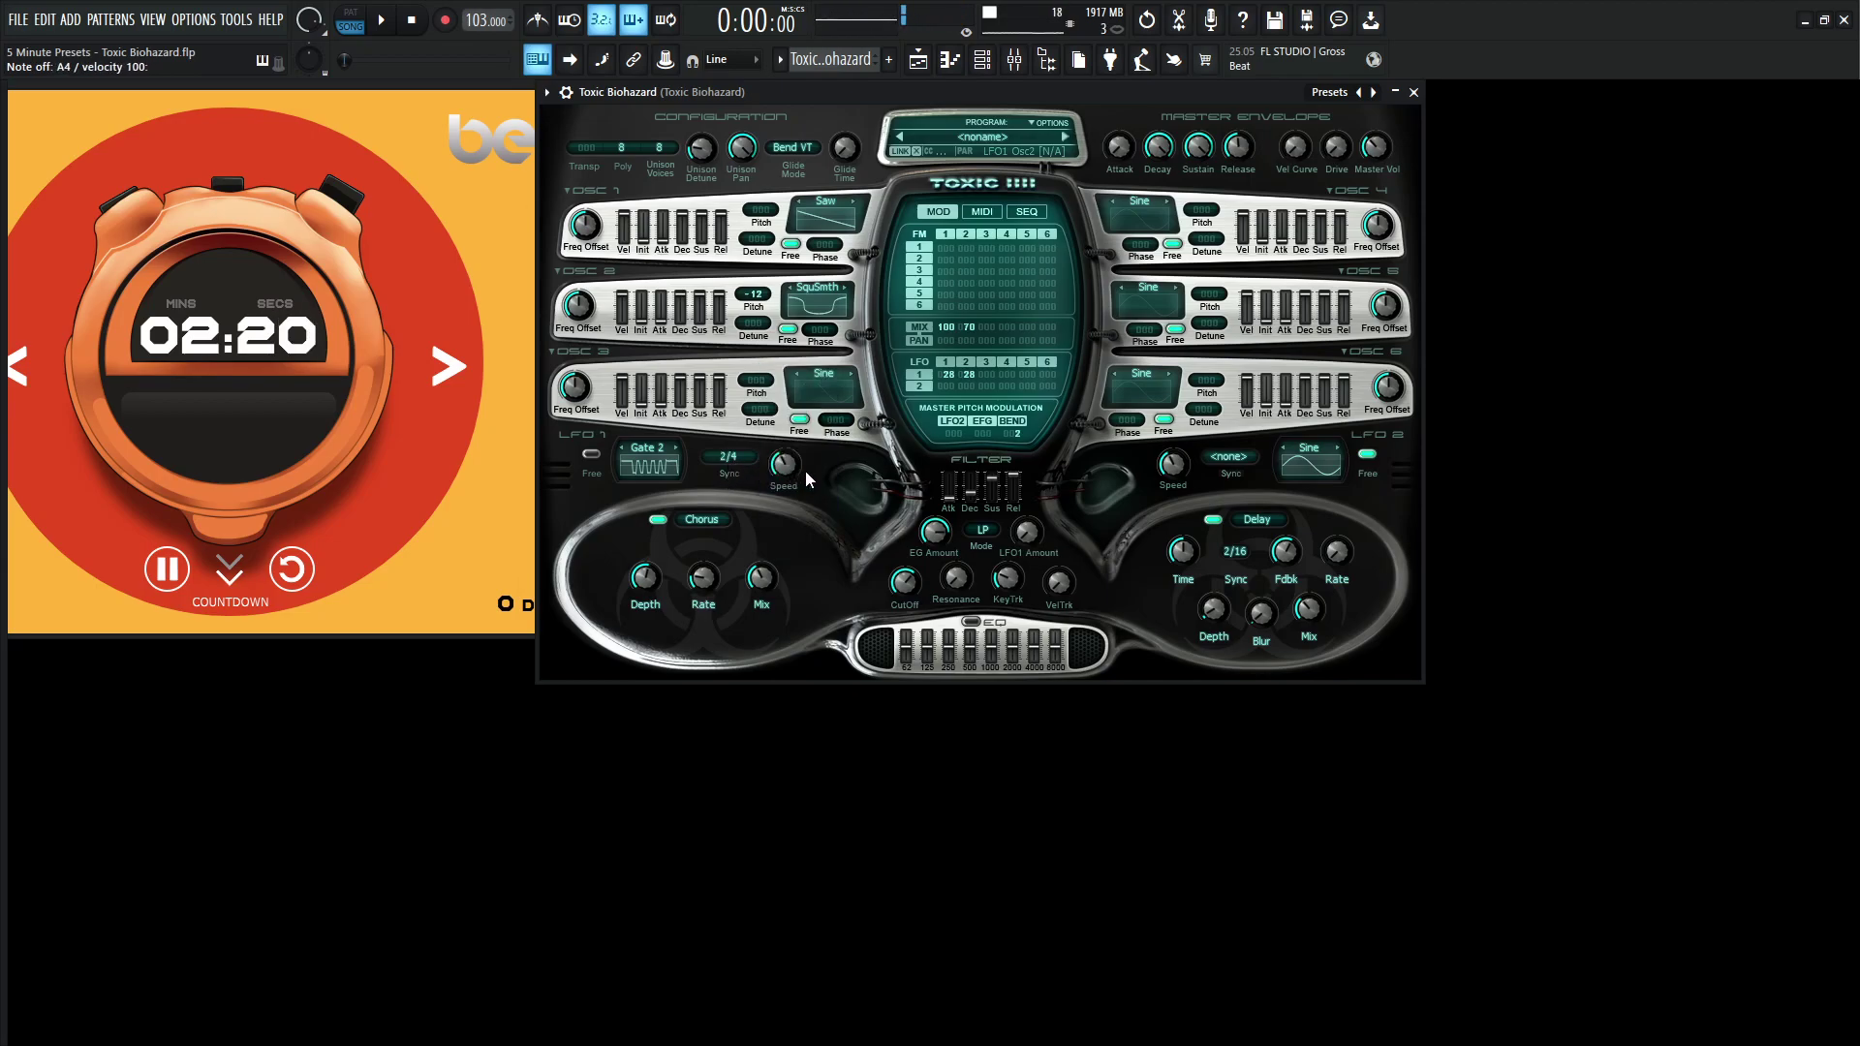
key(5)
key(6)
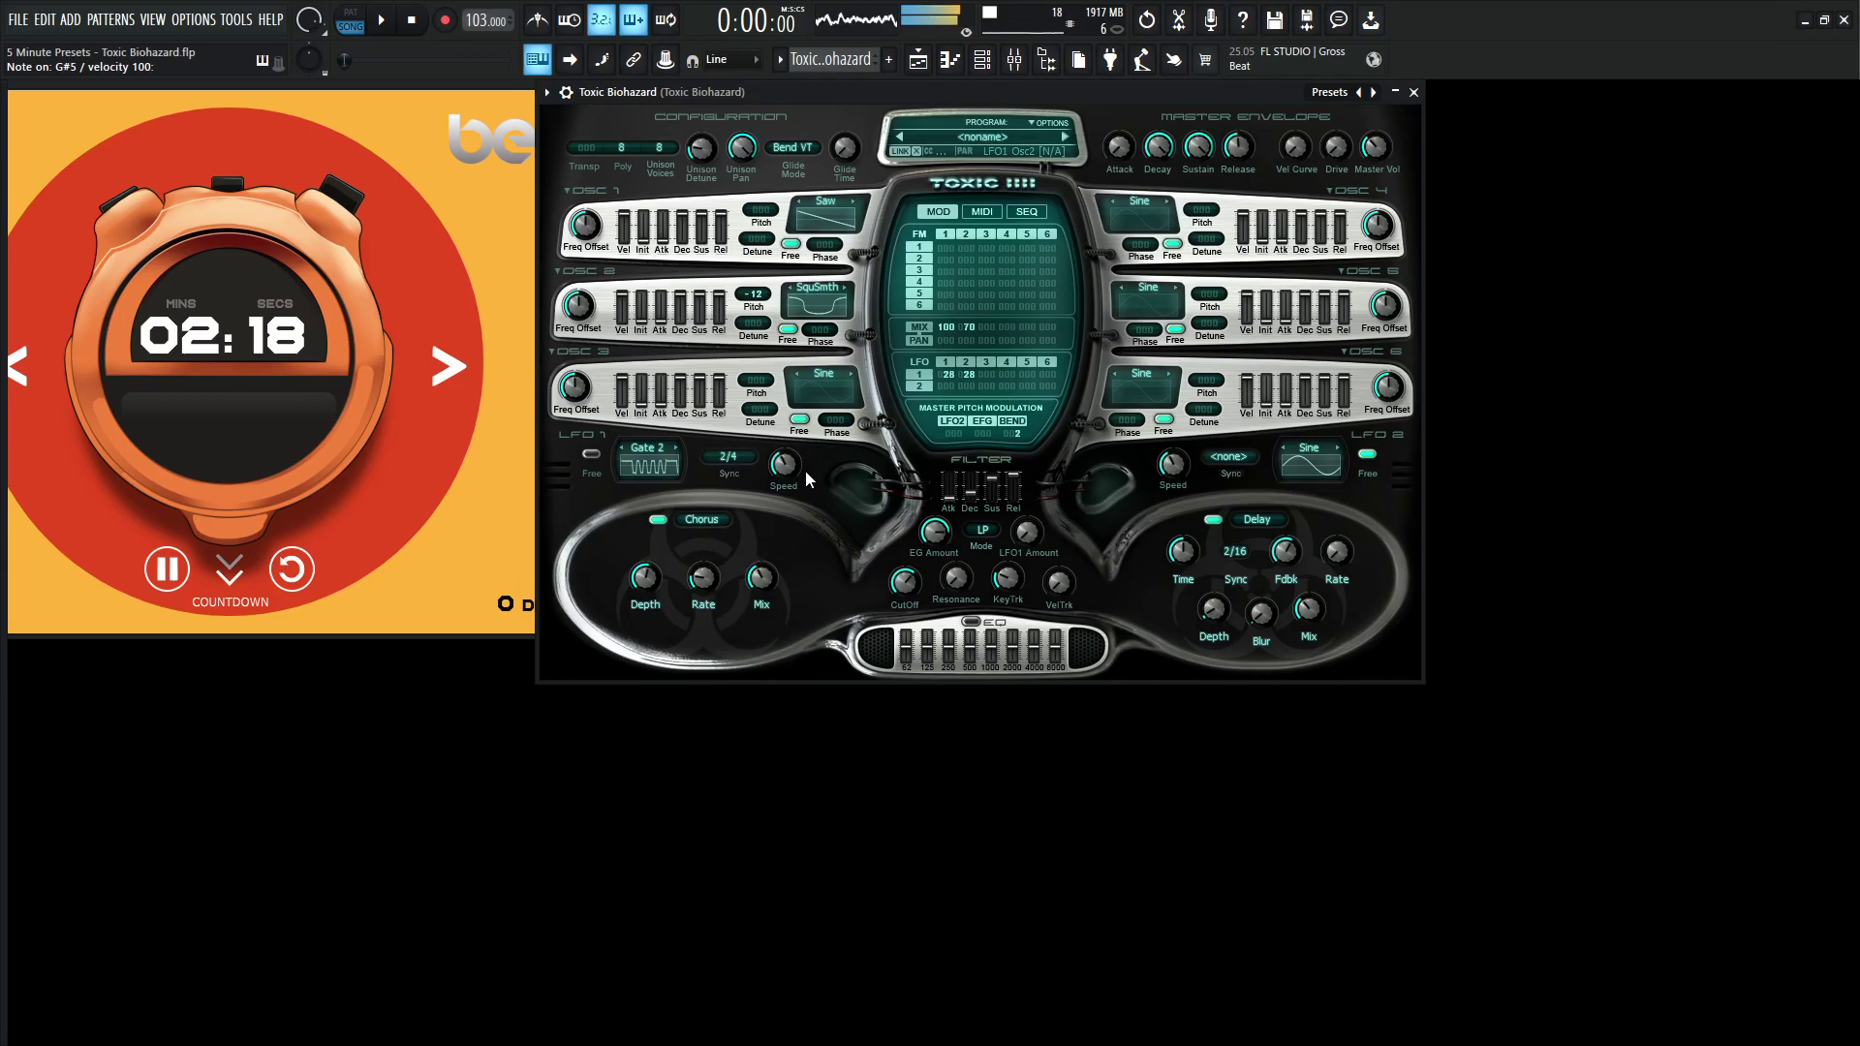
Set the filter resonance to 15 % and the cutoff to 61 % while playing test notes
key(y)
key(m)
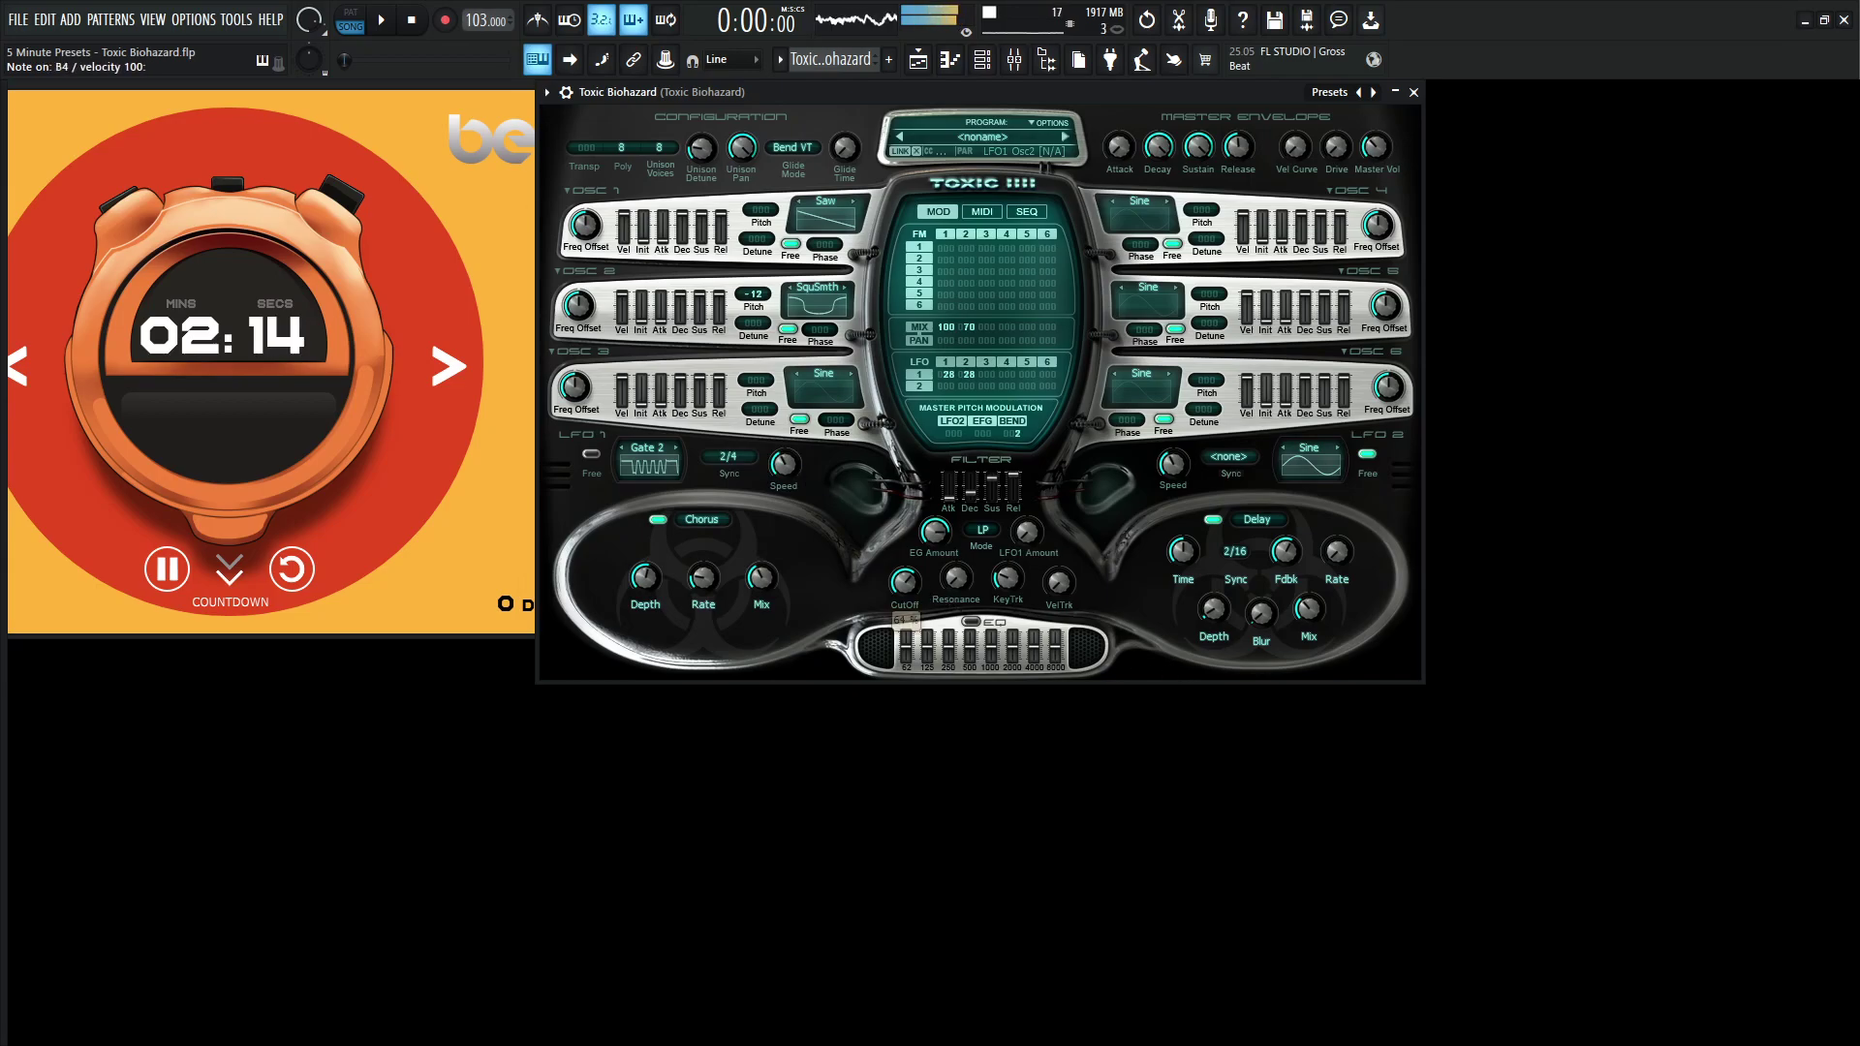
drag(905, 582, 957, 556)
key(2)
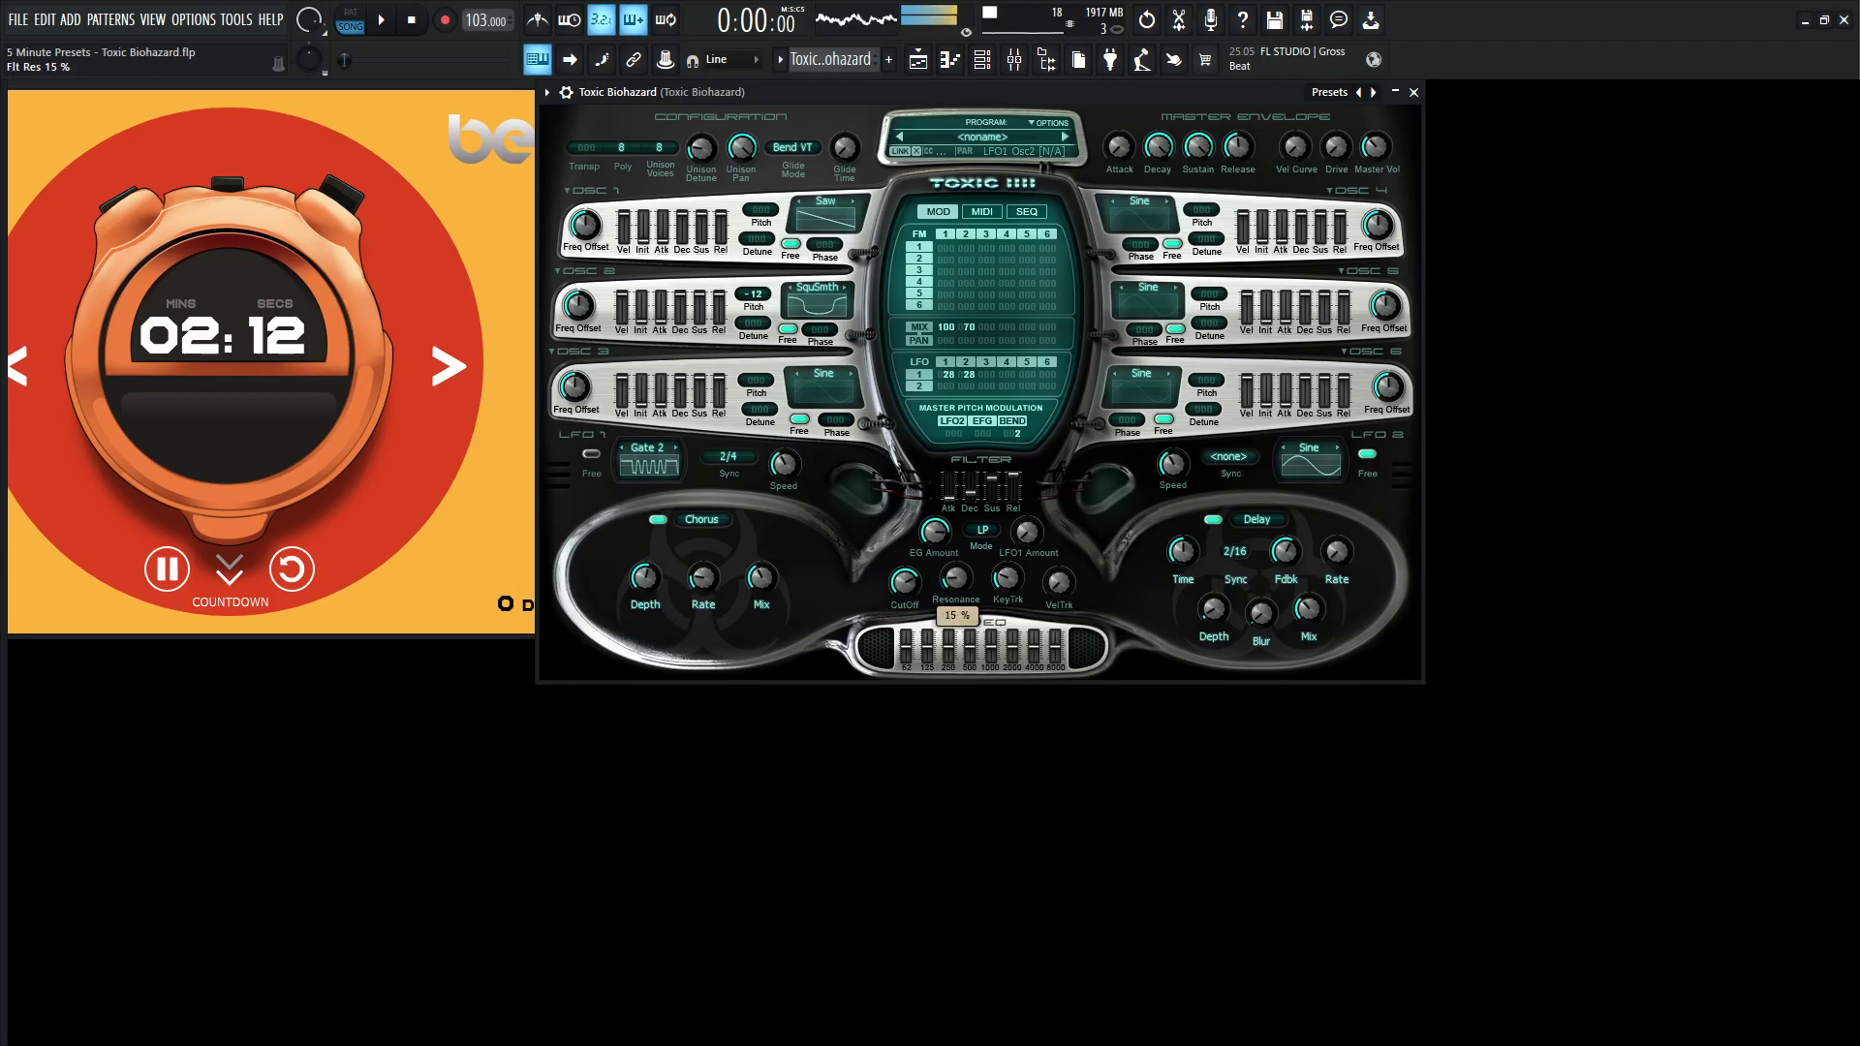
key(g)
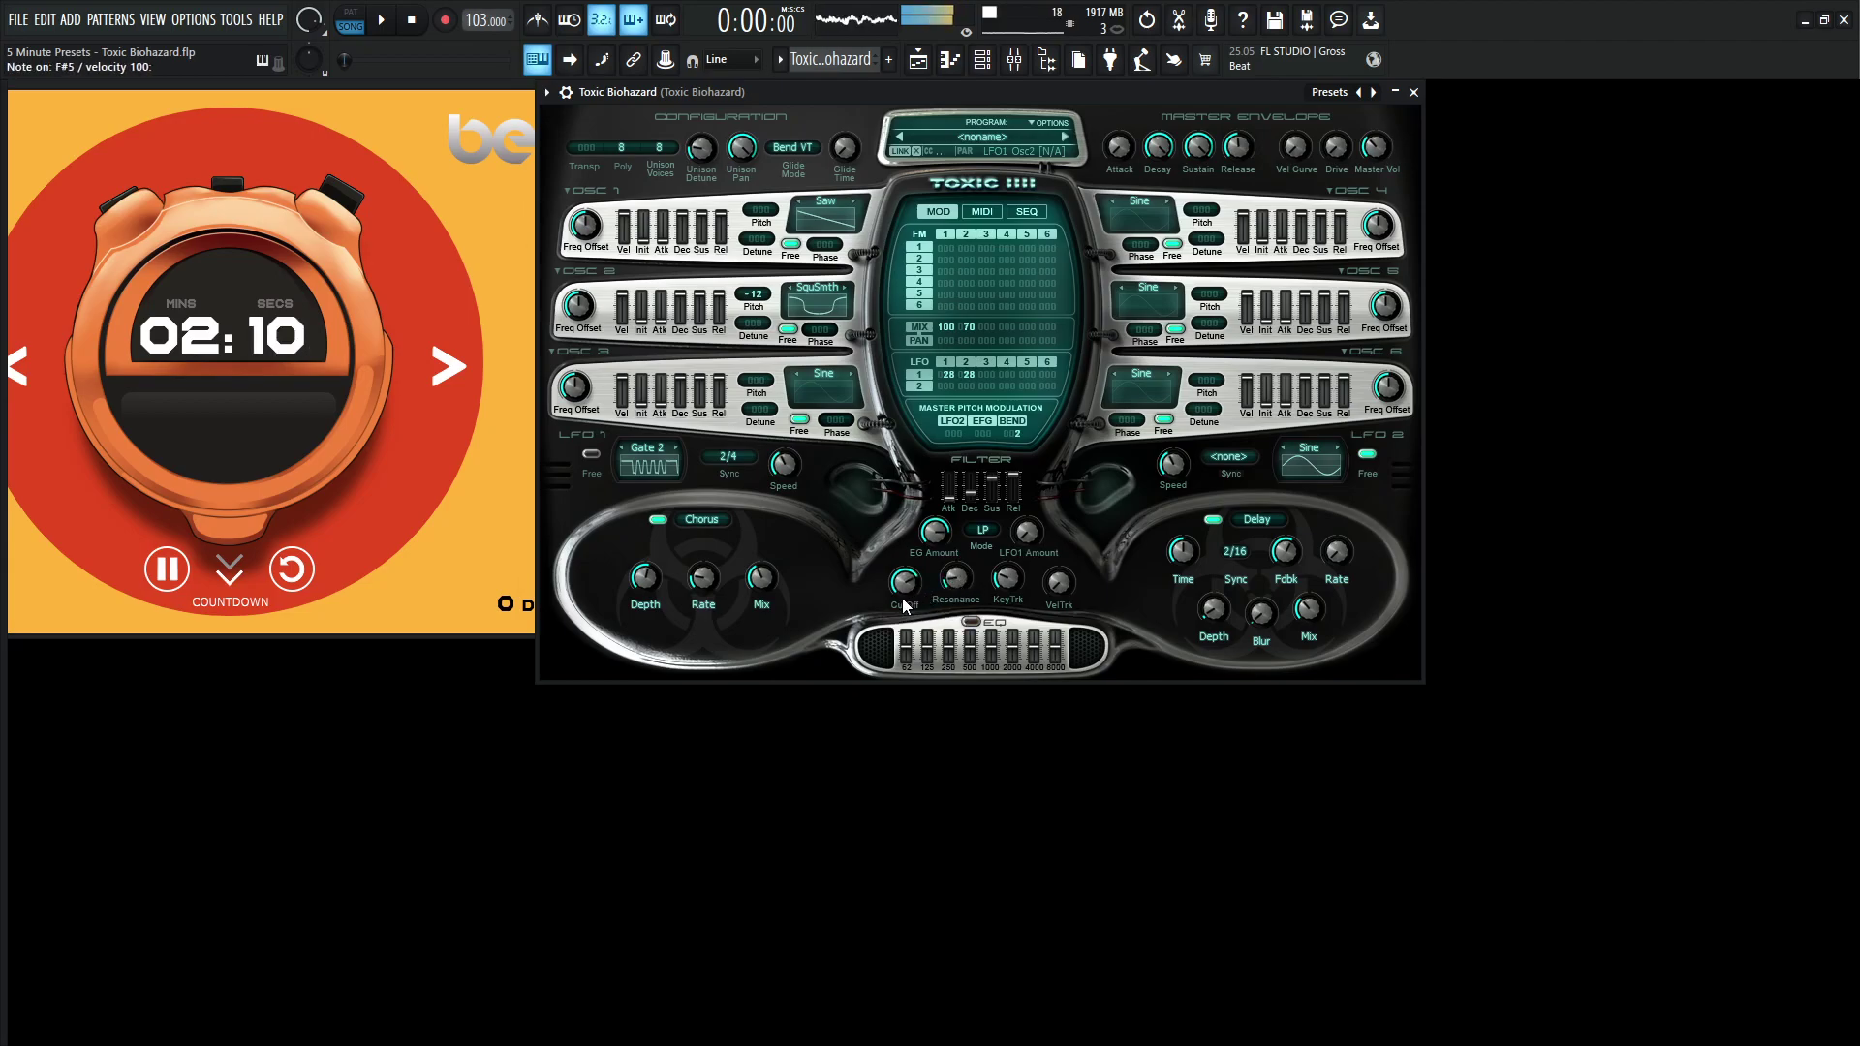
mouse_move(903, 596)
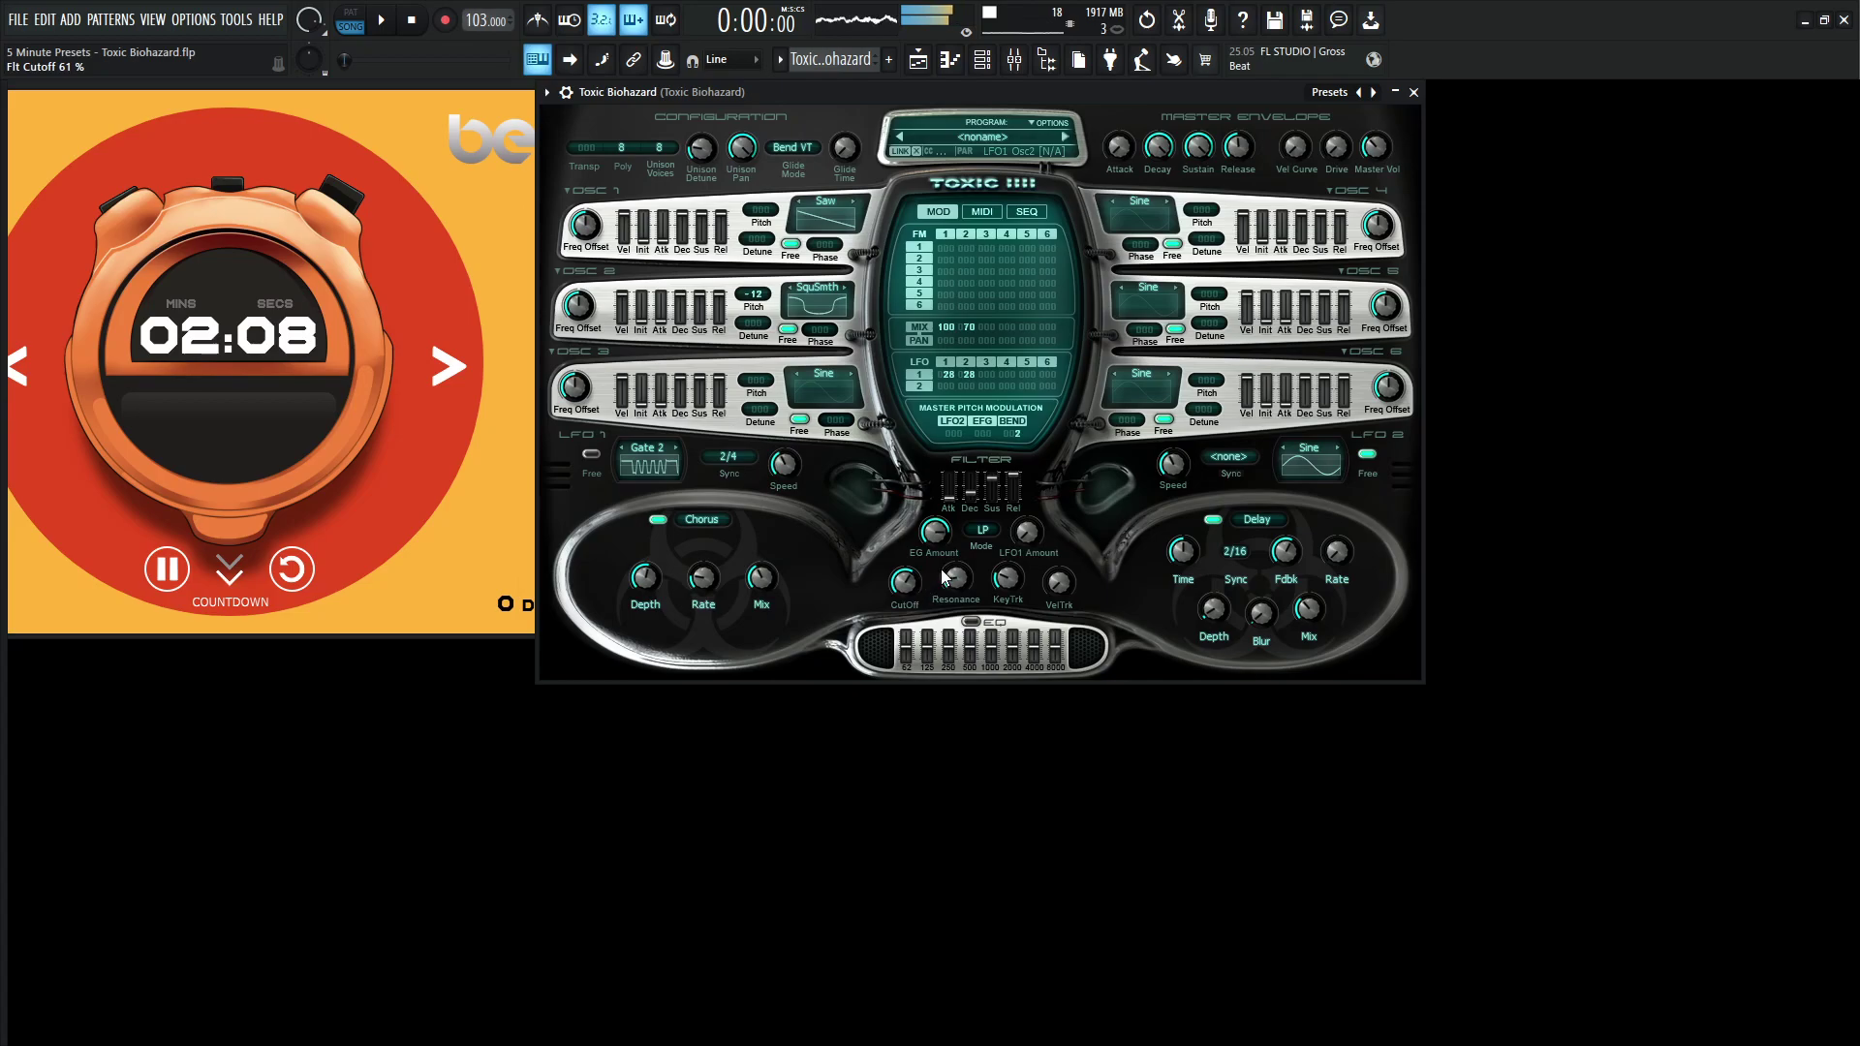
key(6)
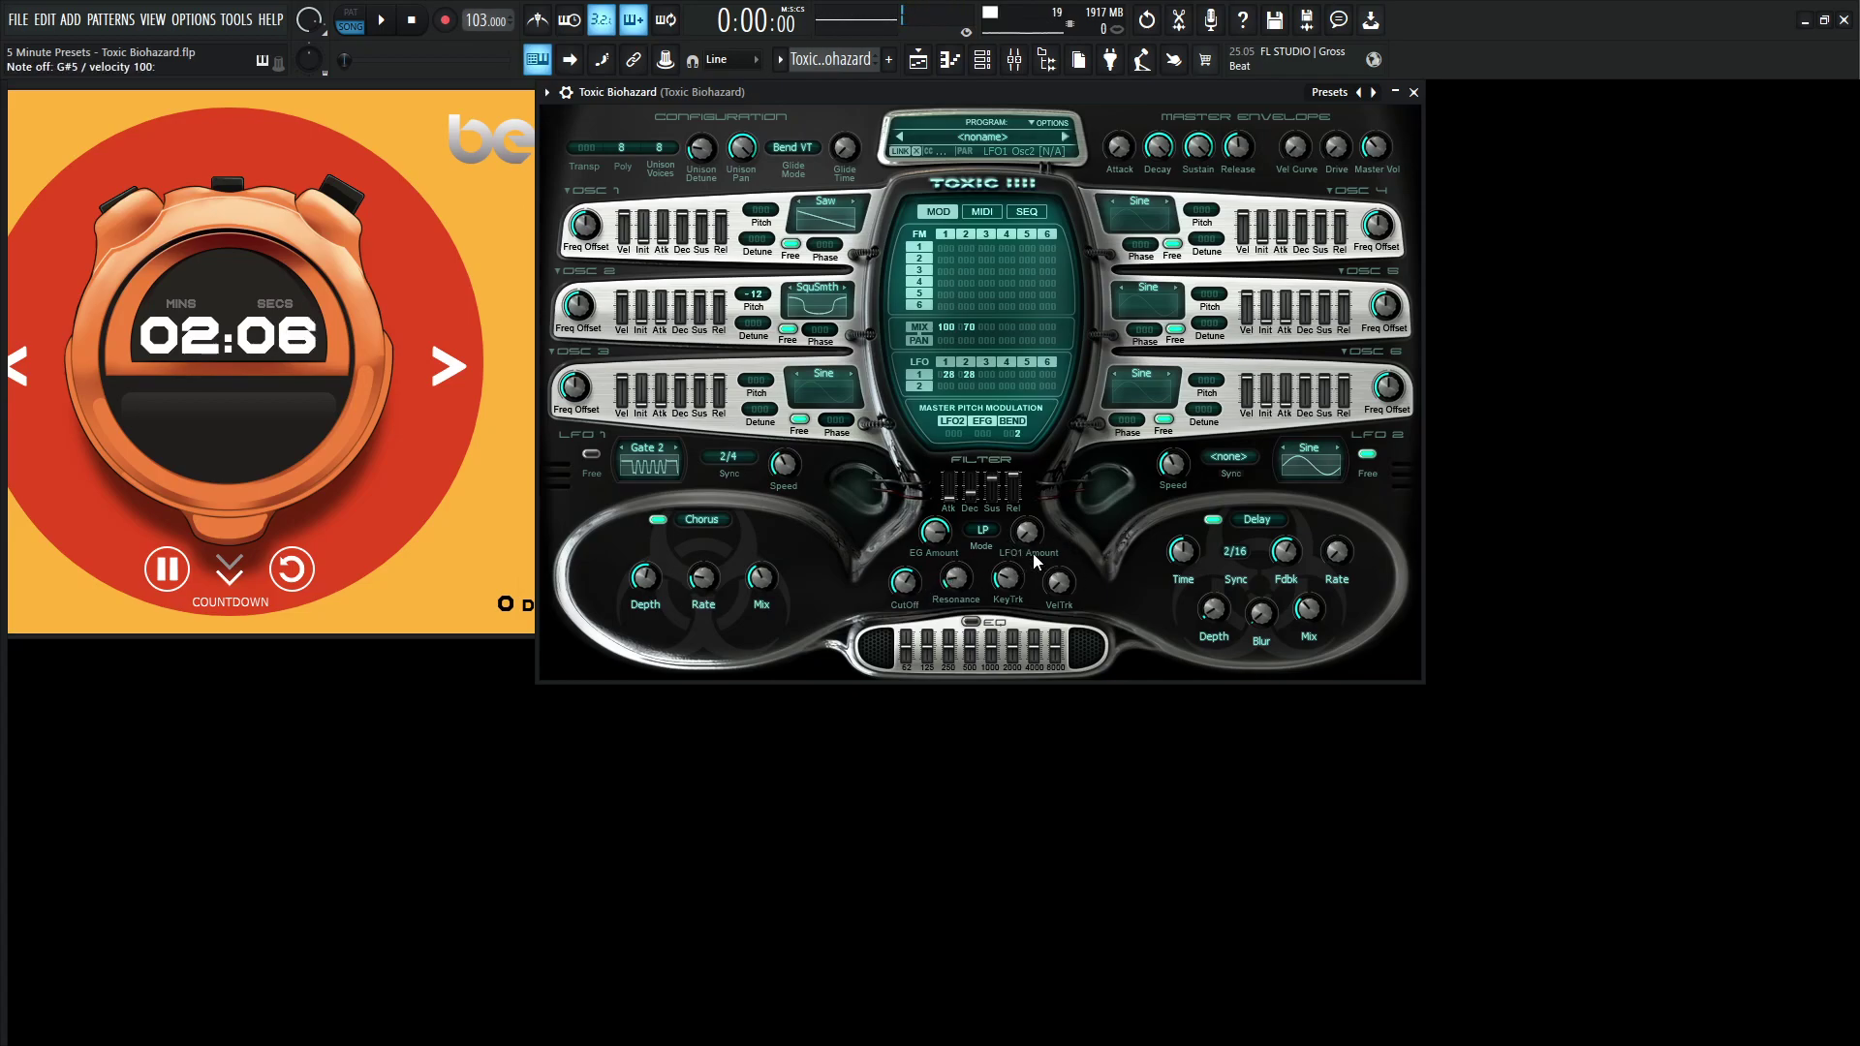
Adjust the filter's LFO 1 amount and play notes to check the modulation
mouse_move(1037, 542)
mouse_down()
mouse_move(1036, 510)
mouse_move(1019, 549)
mouse_up()
key(5)
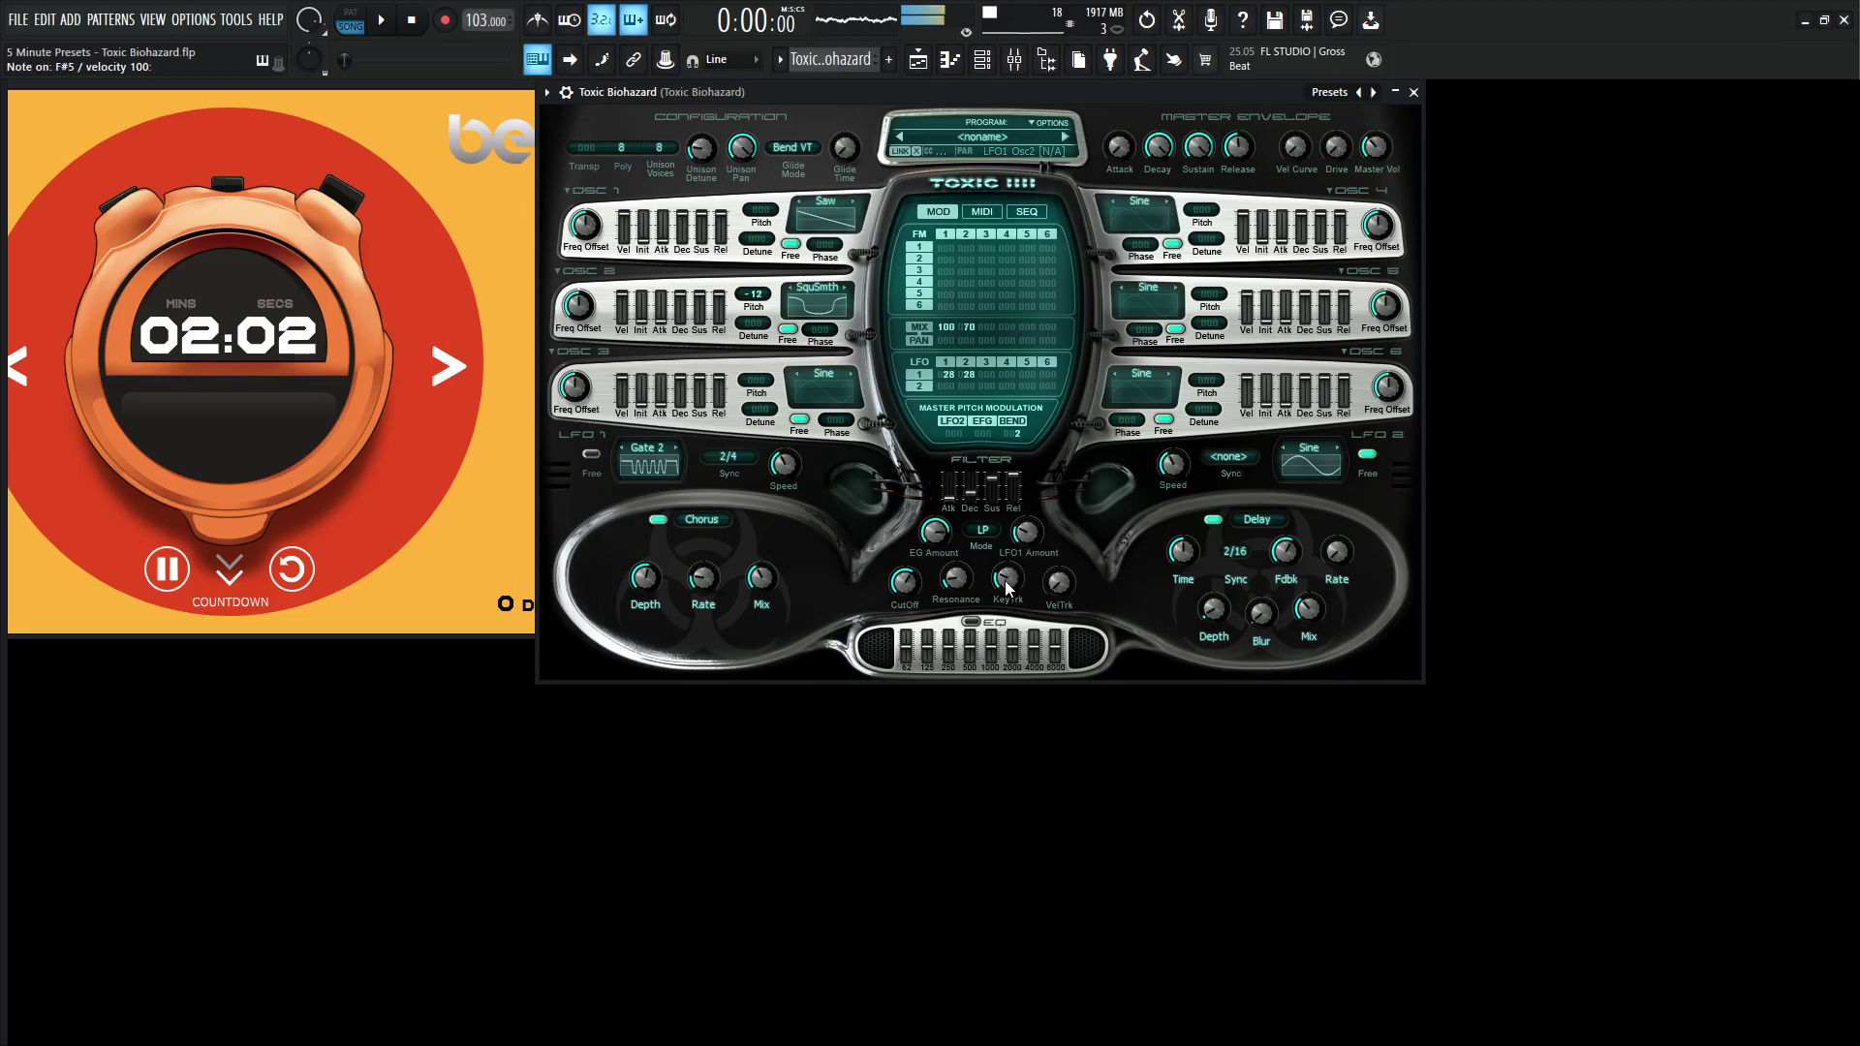
key(y)
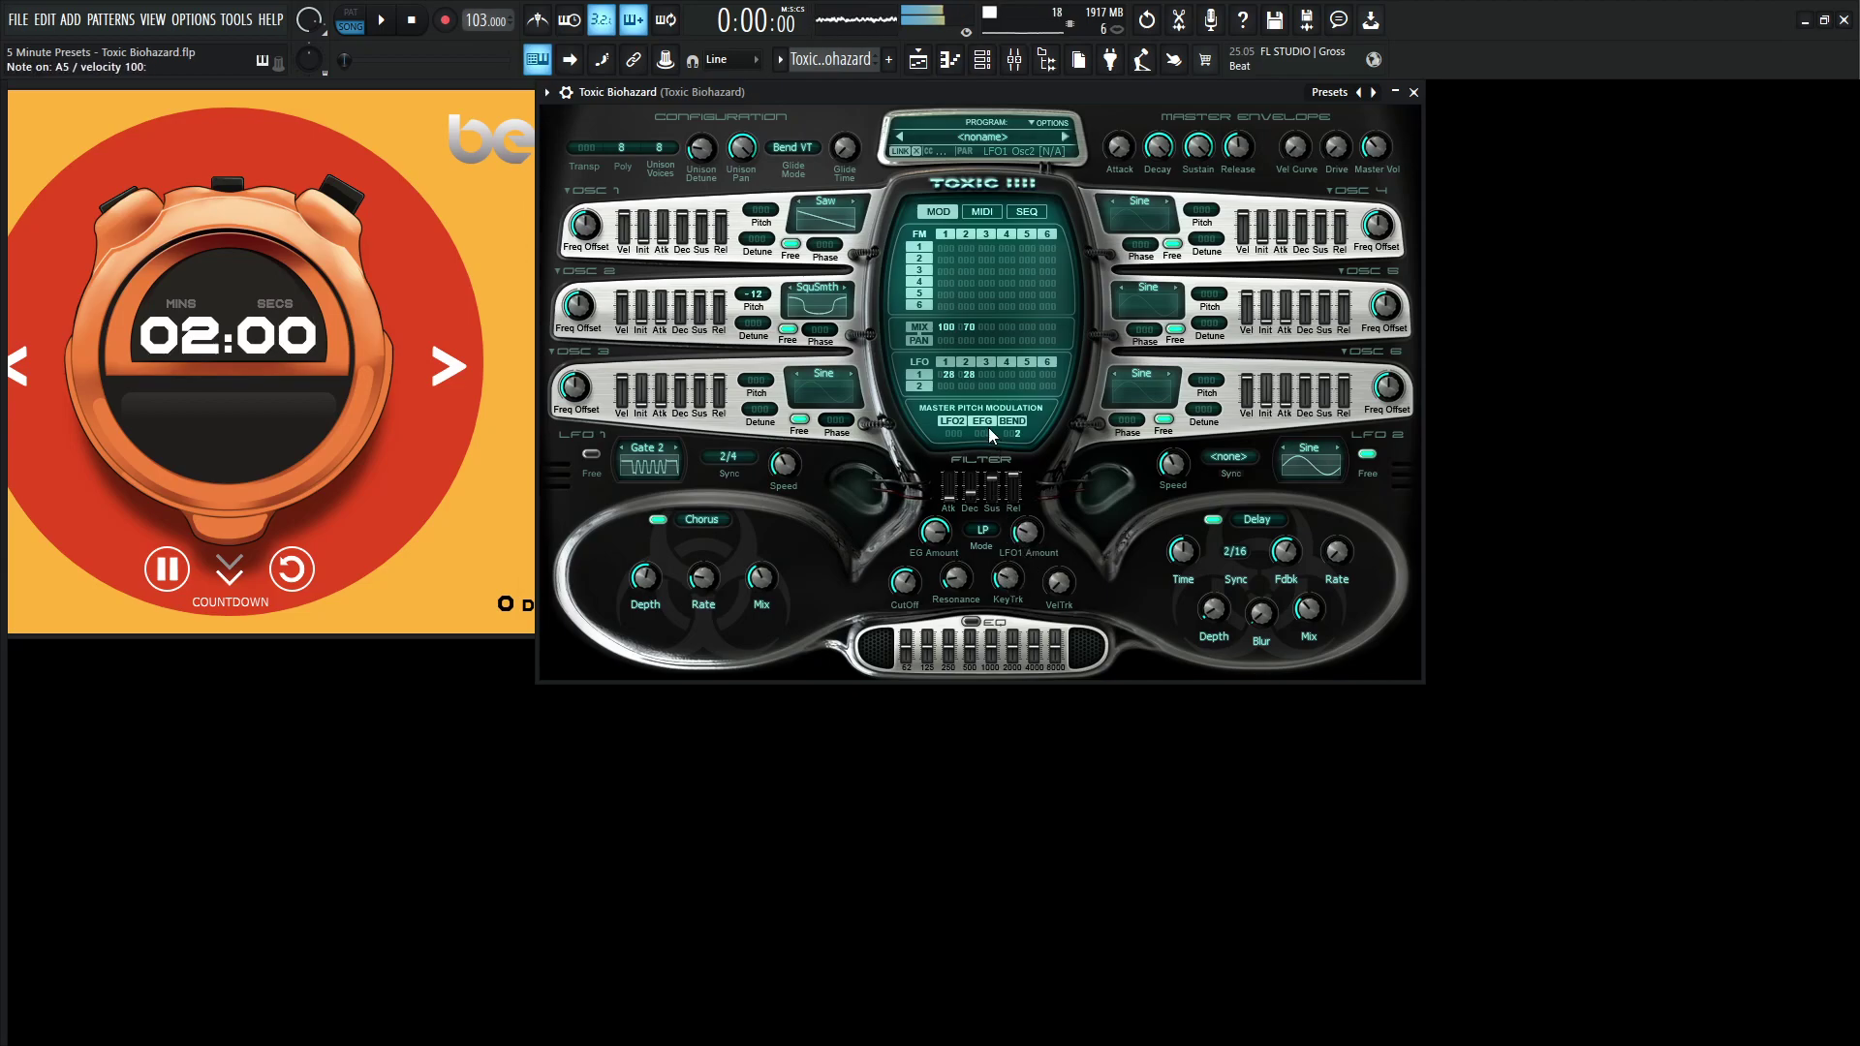
key(2)
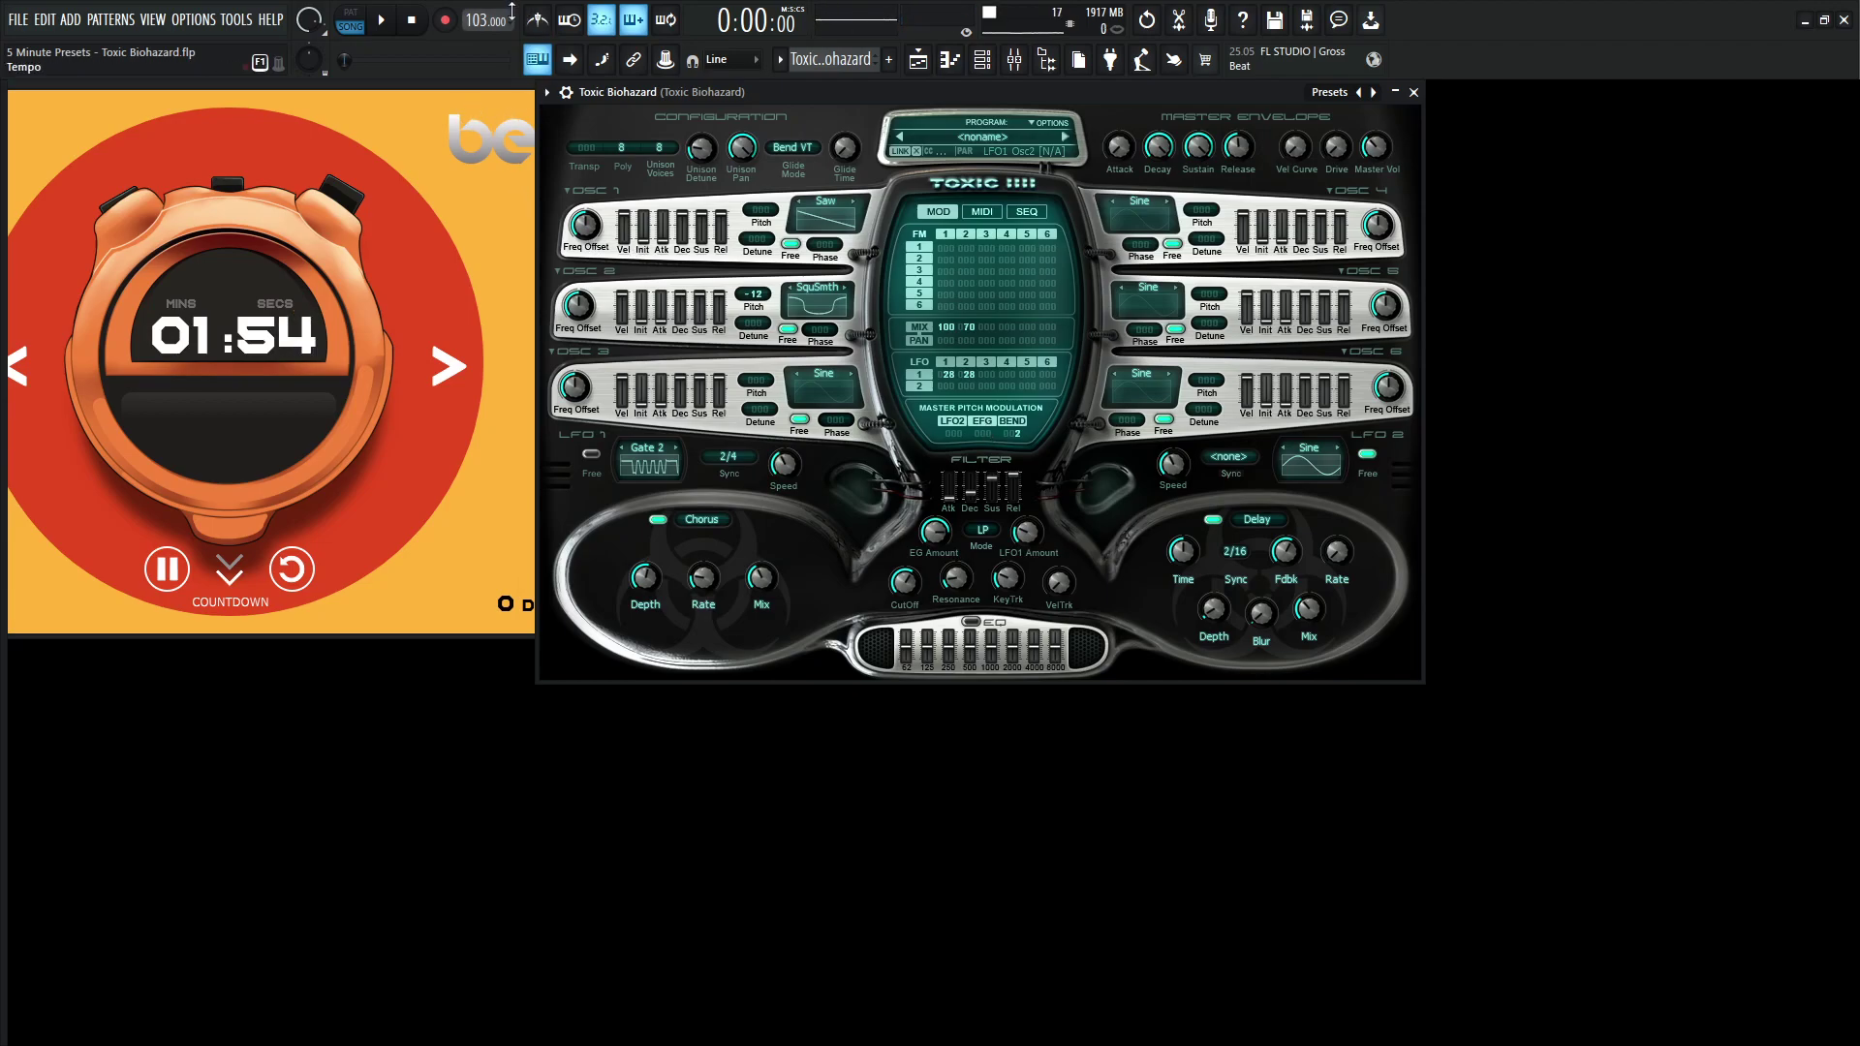
Set the project tempo to 140 BPM and audition the gated sound at that speed
drag(484, 20, 484, 12)
key(h)
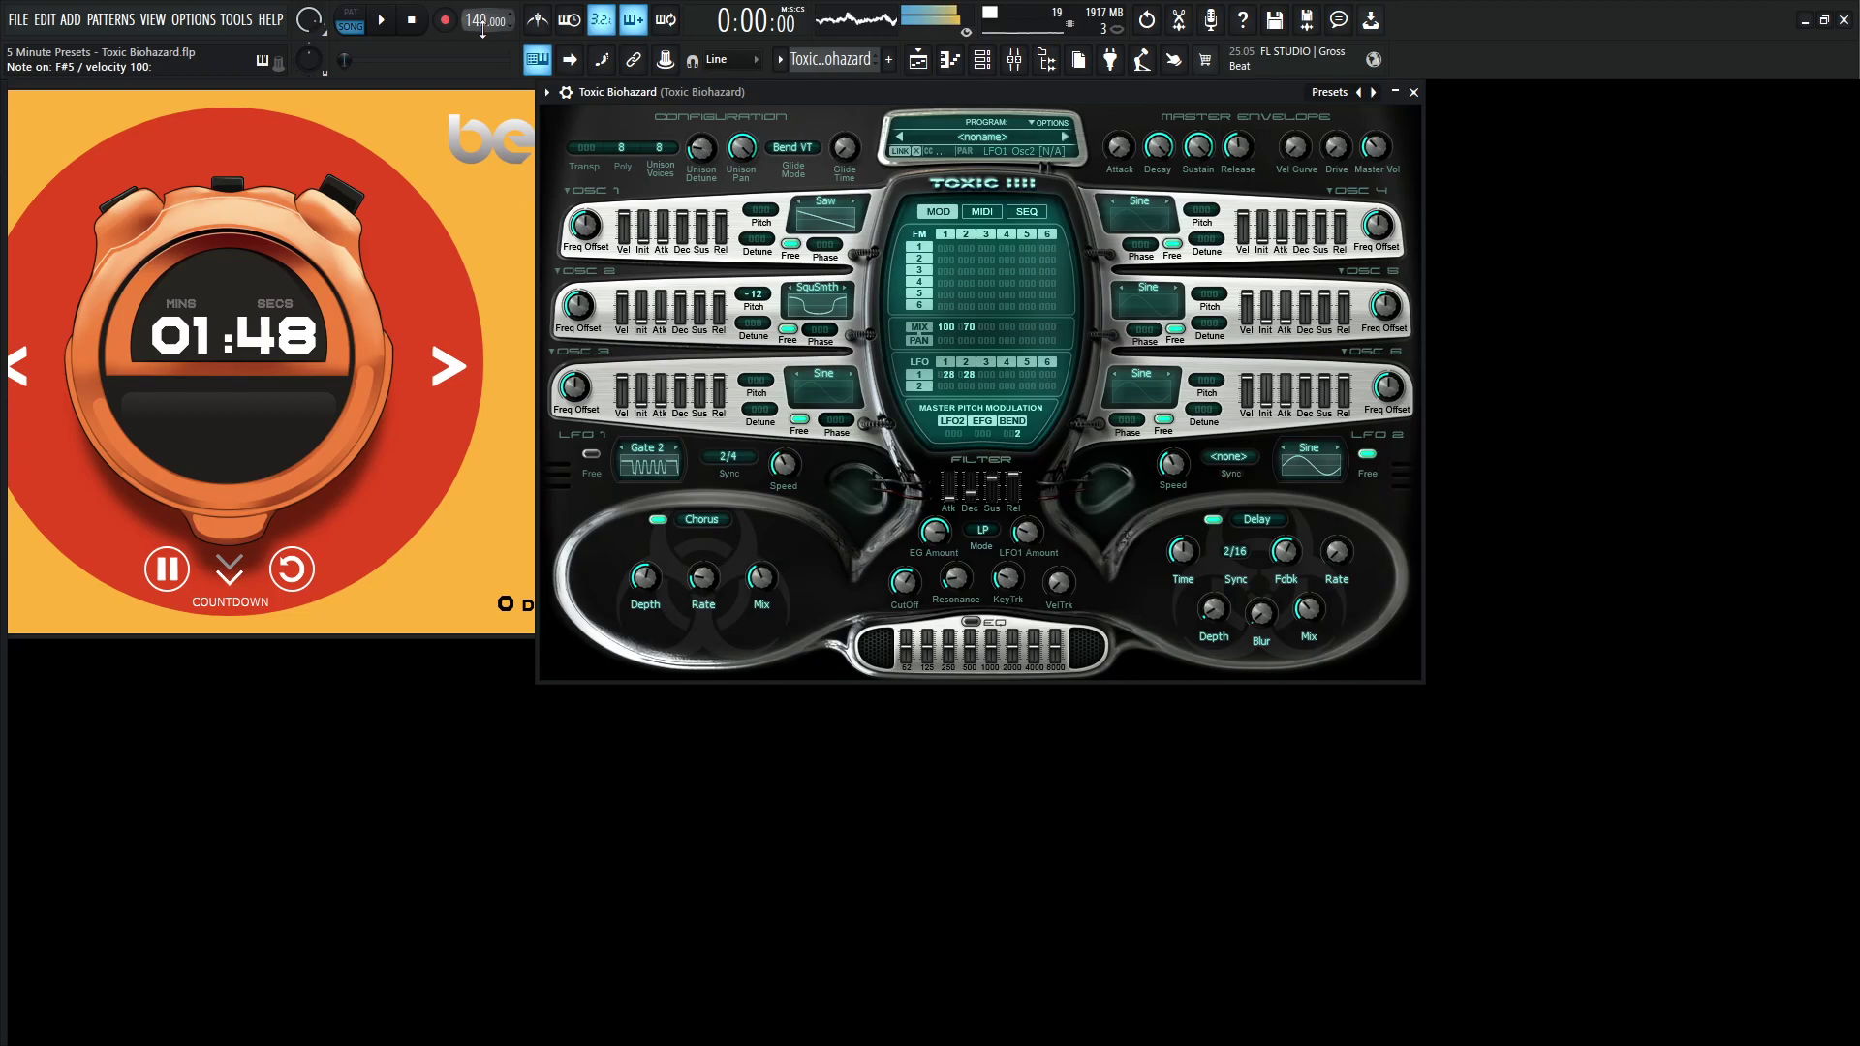
key(6)
mouse_move(765, 581)
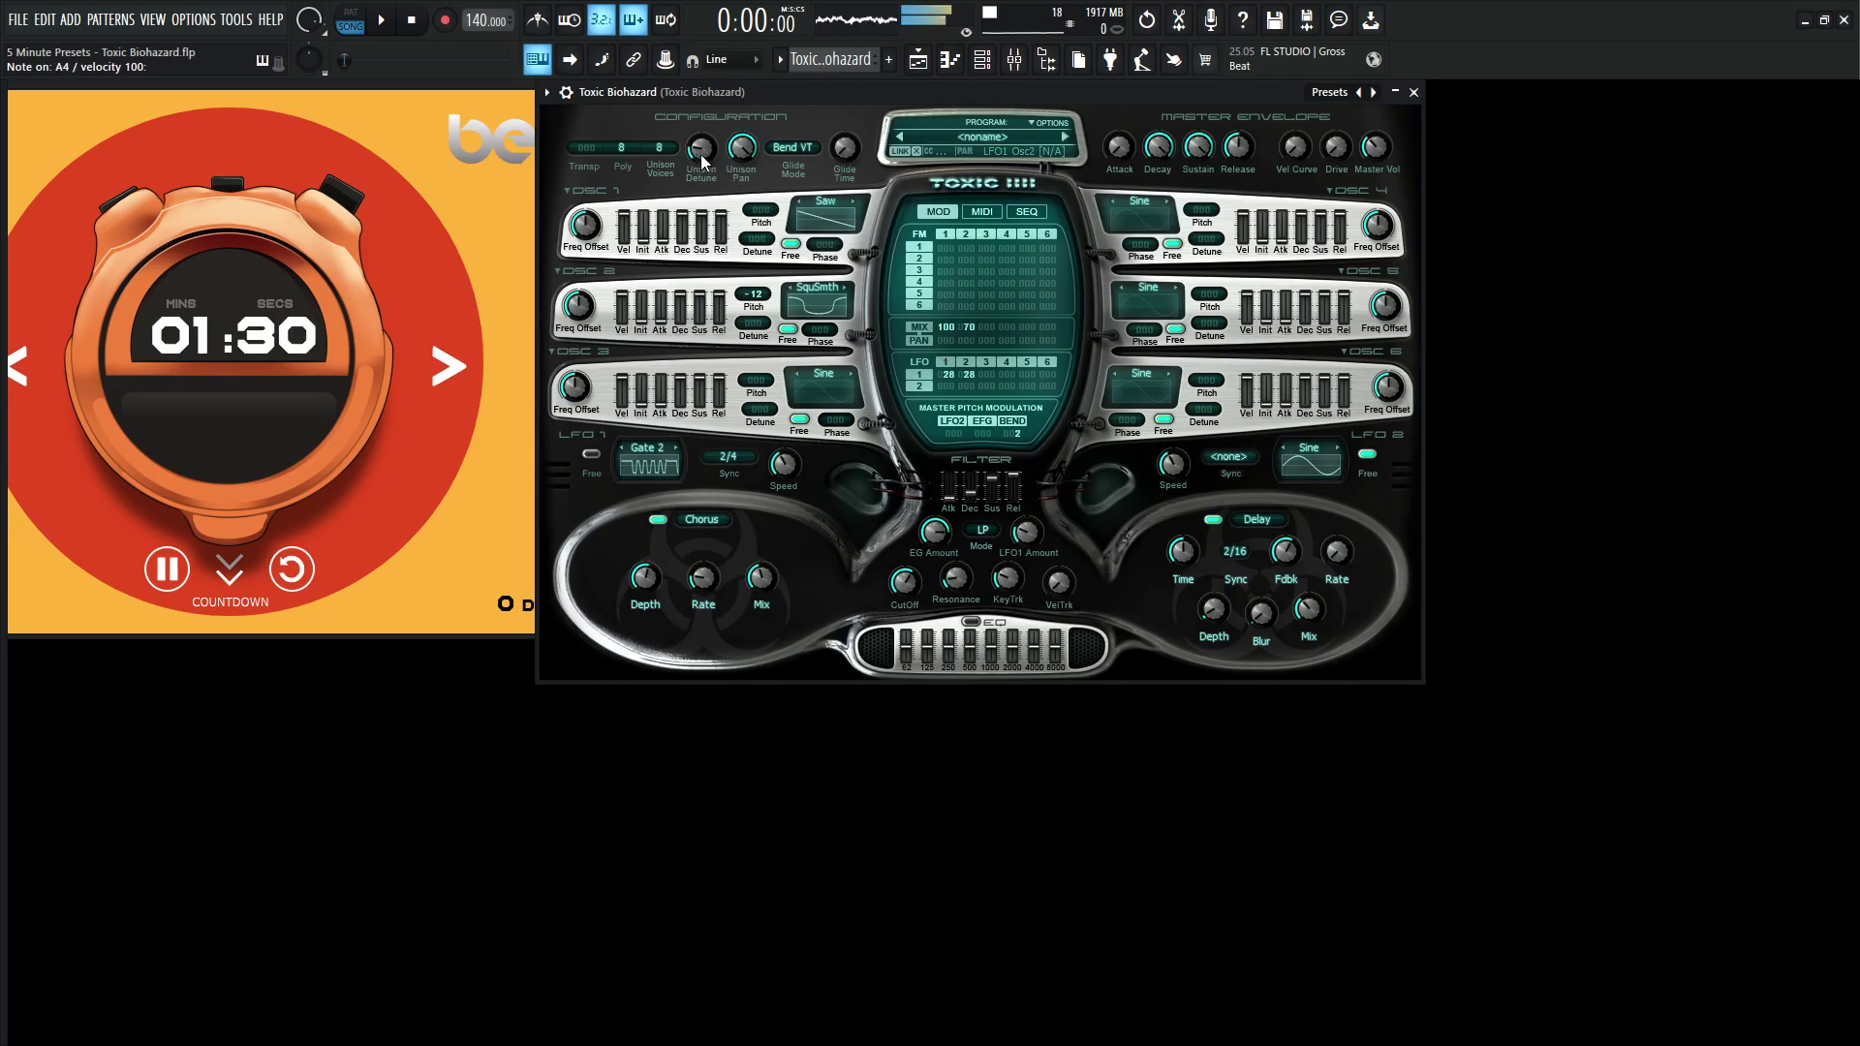
Adjust the unison detune and set the polyphony to 16 voices
drag(700, 153, 700, 144)
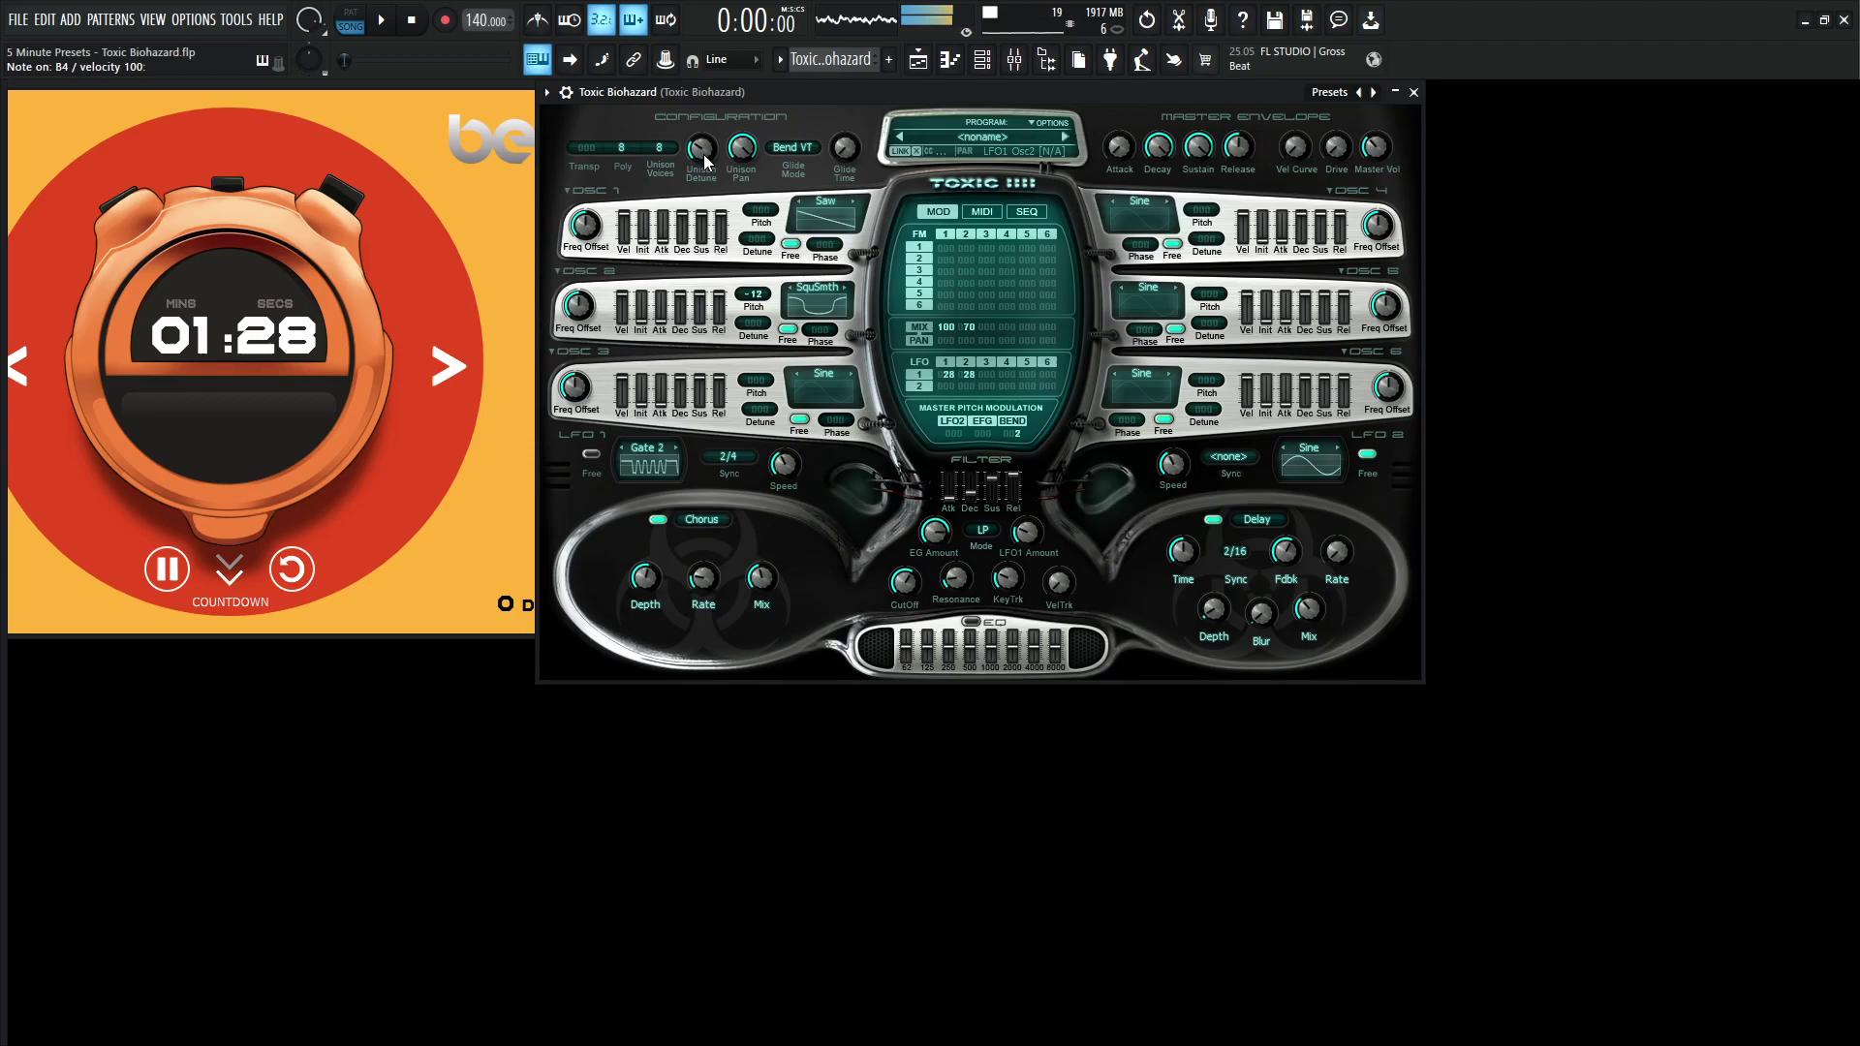
click(628, 147)
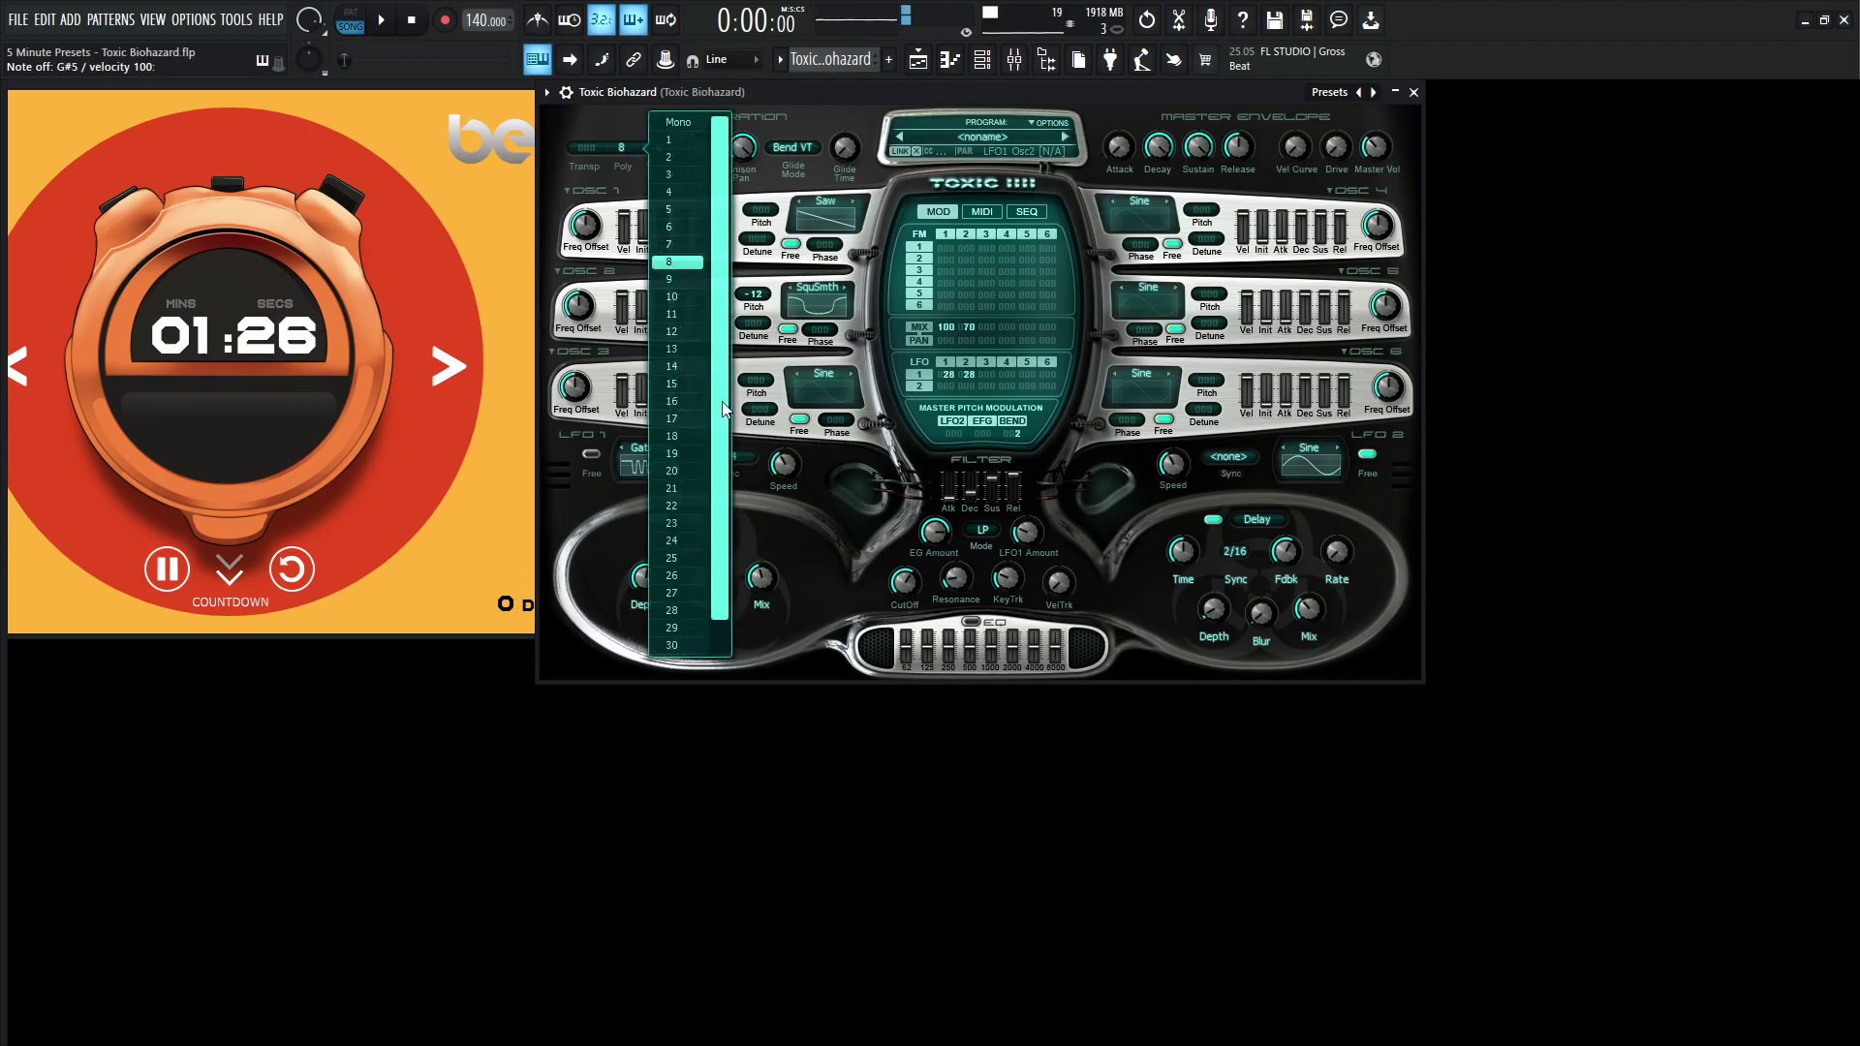
click(683, 404)
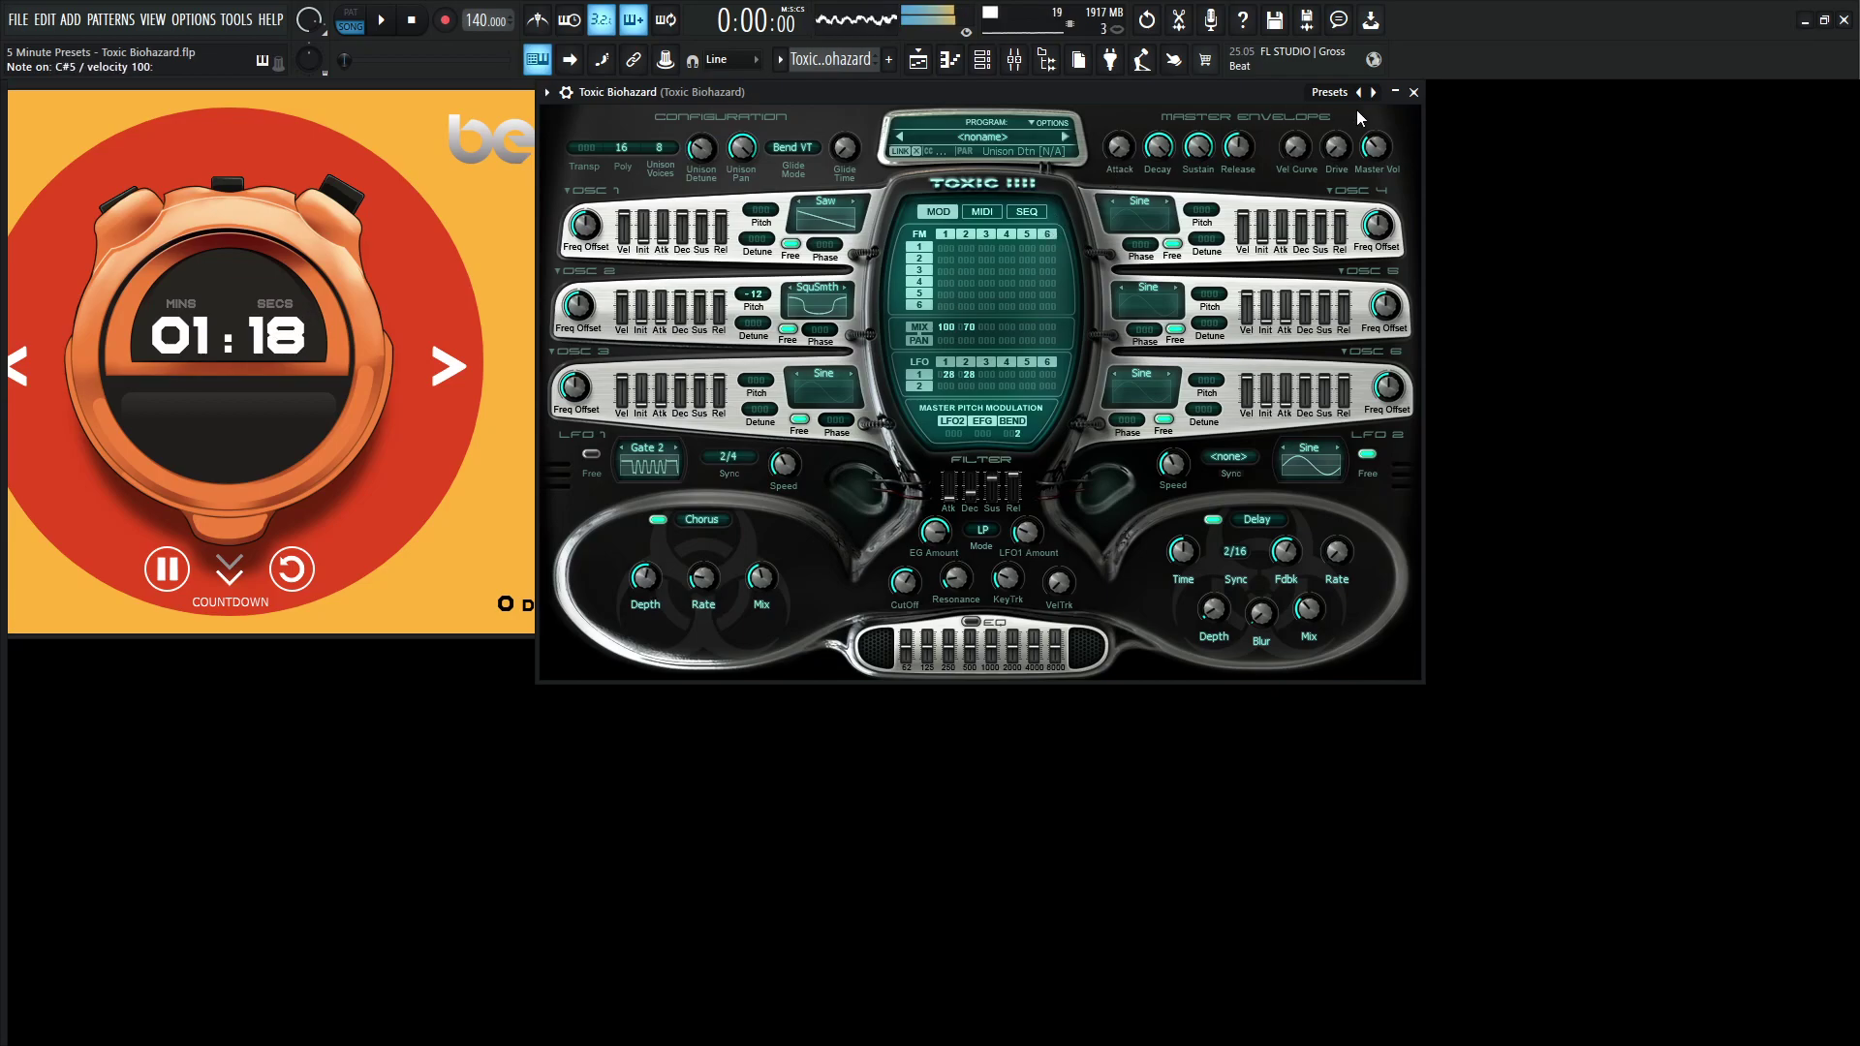
Adjust the master volume, set the LFO 1 modulation of oscillators 1 and 2 to 100, and audition the sound
drag(1375, 147, 1379, 147)
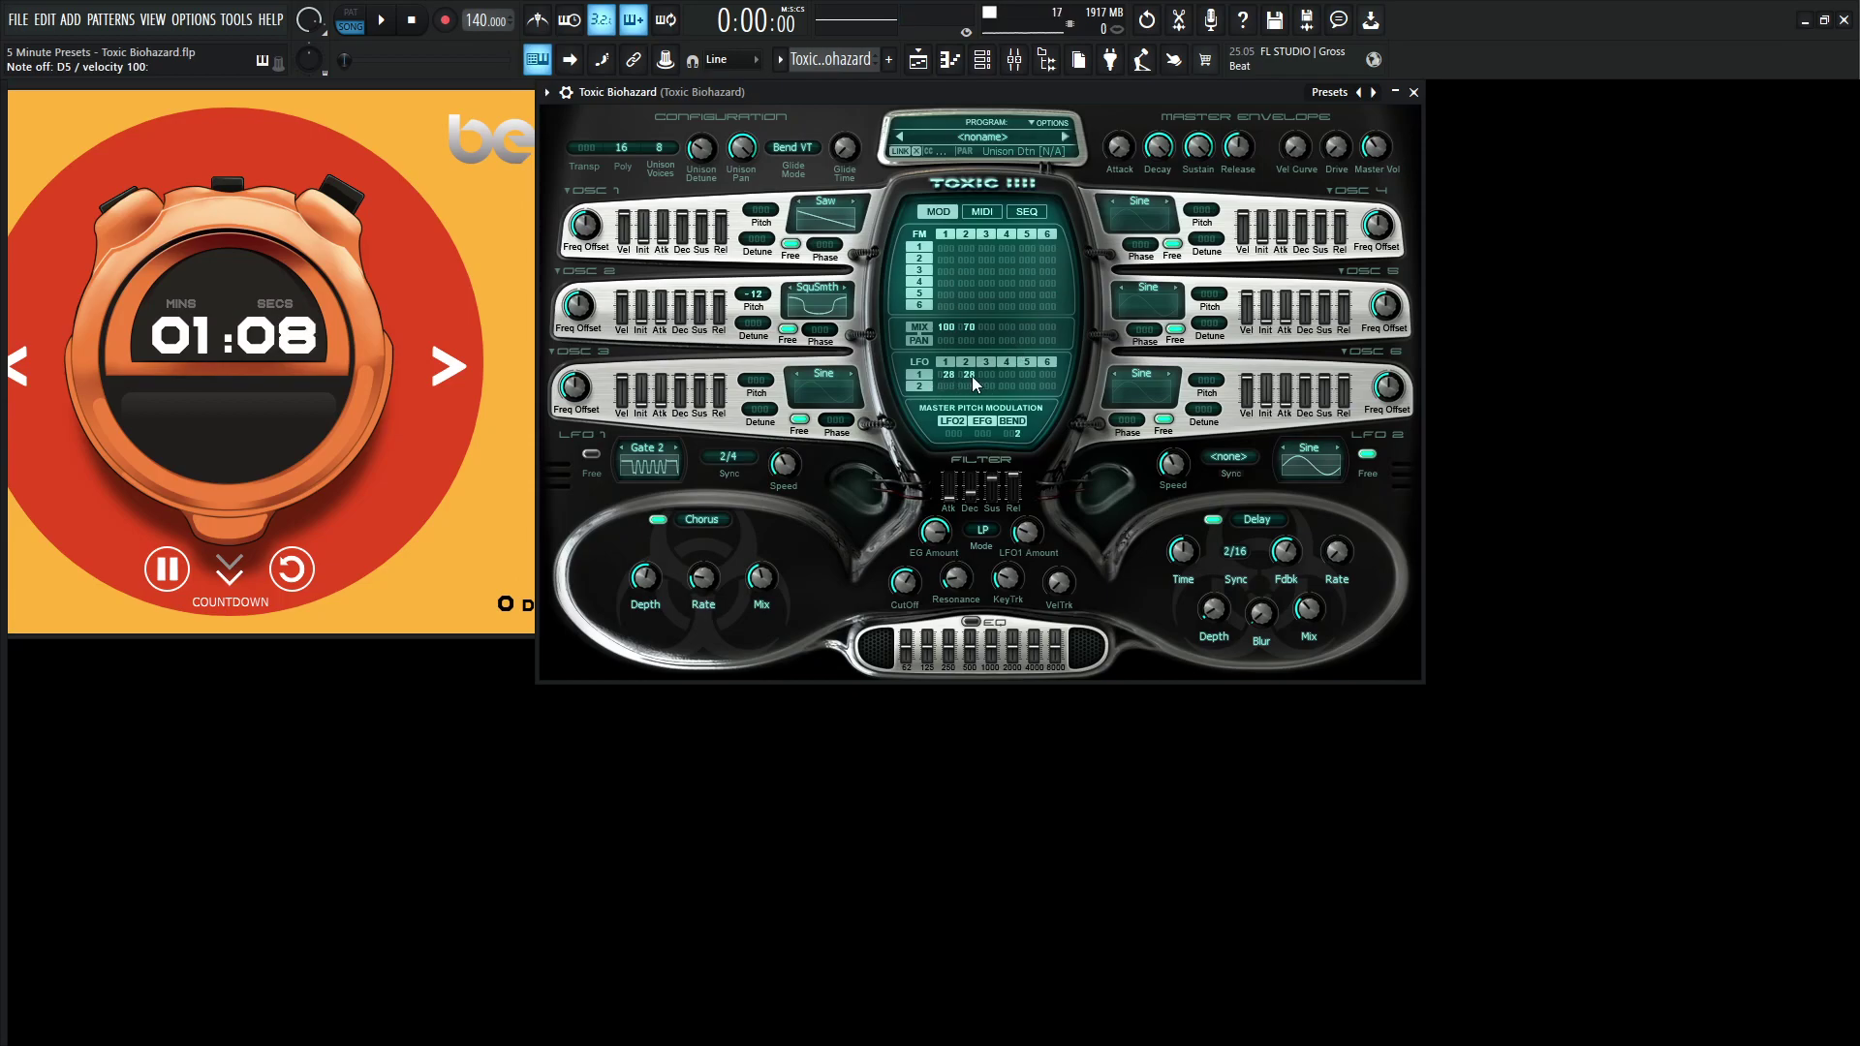
drag(973, 376, 973, 301)
drag(947, 376, 947, 358)
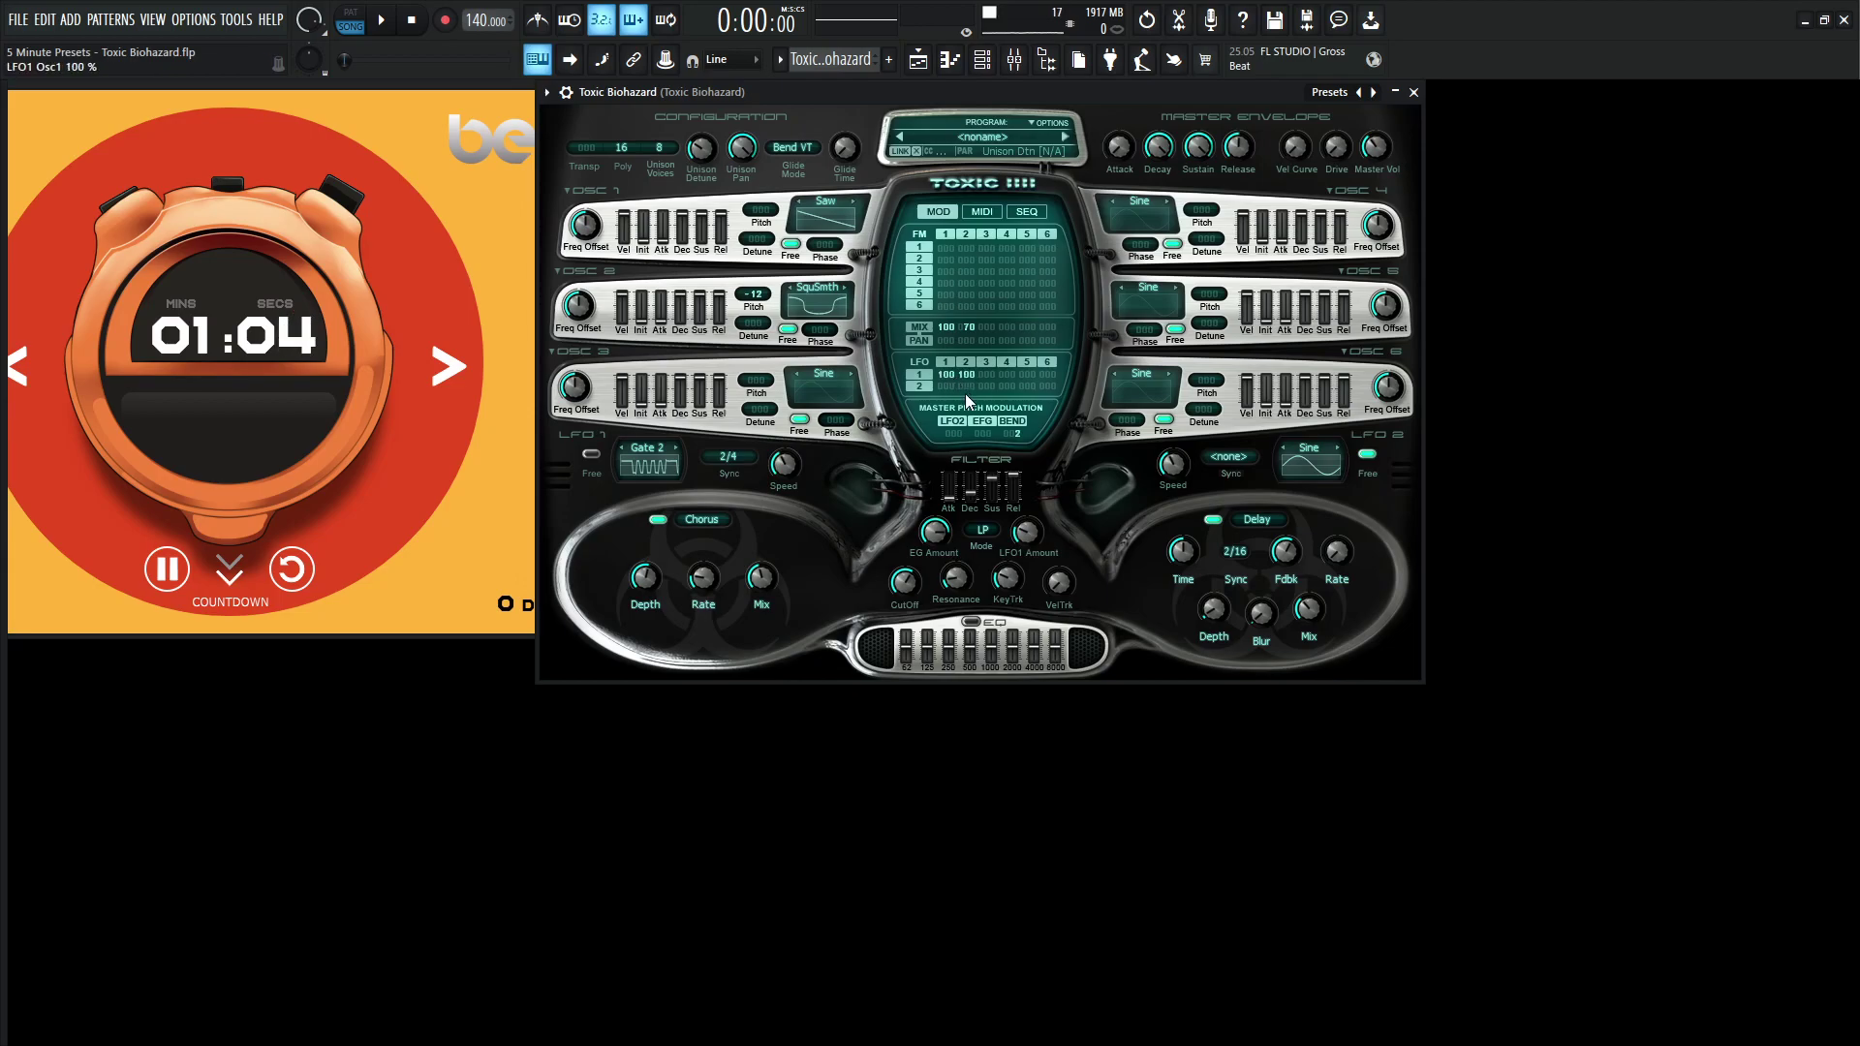
key(h)
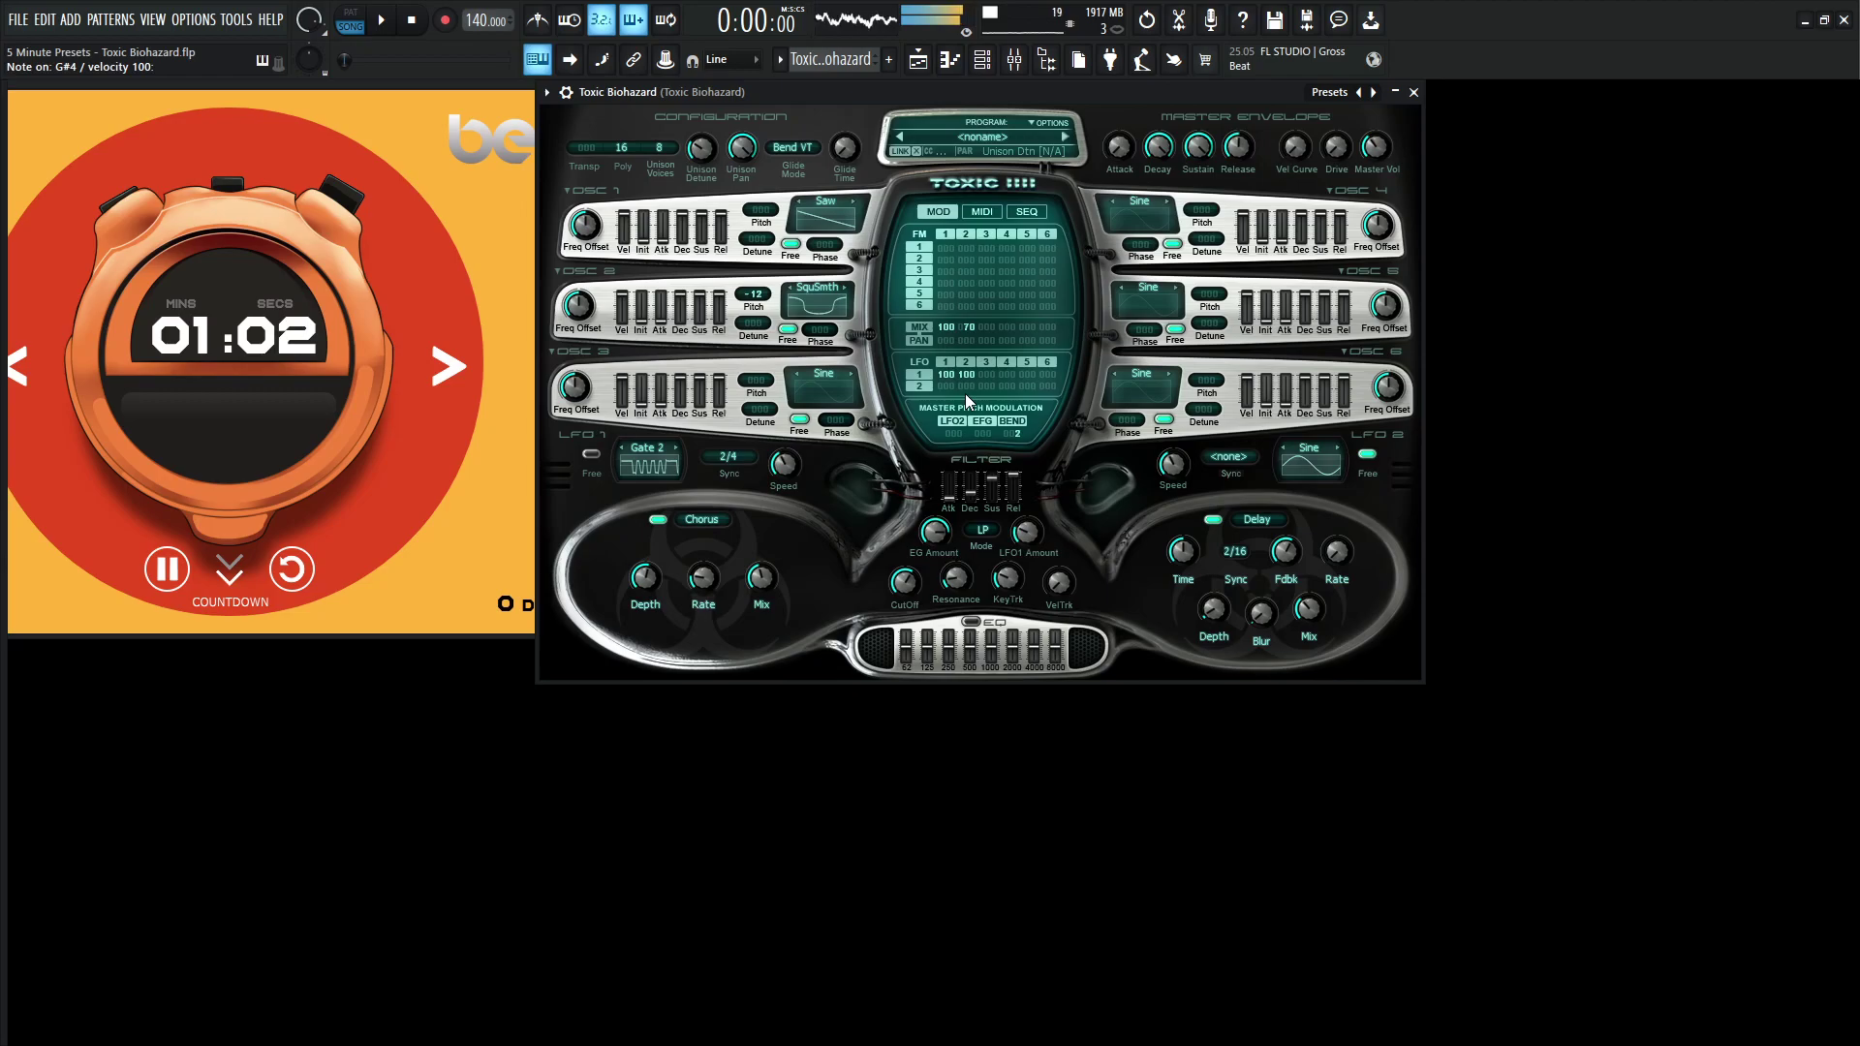
key(y)
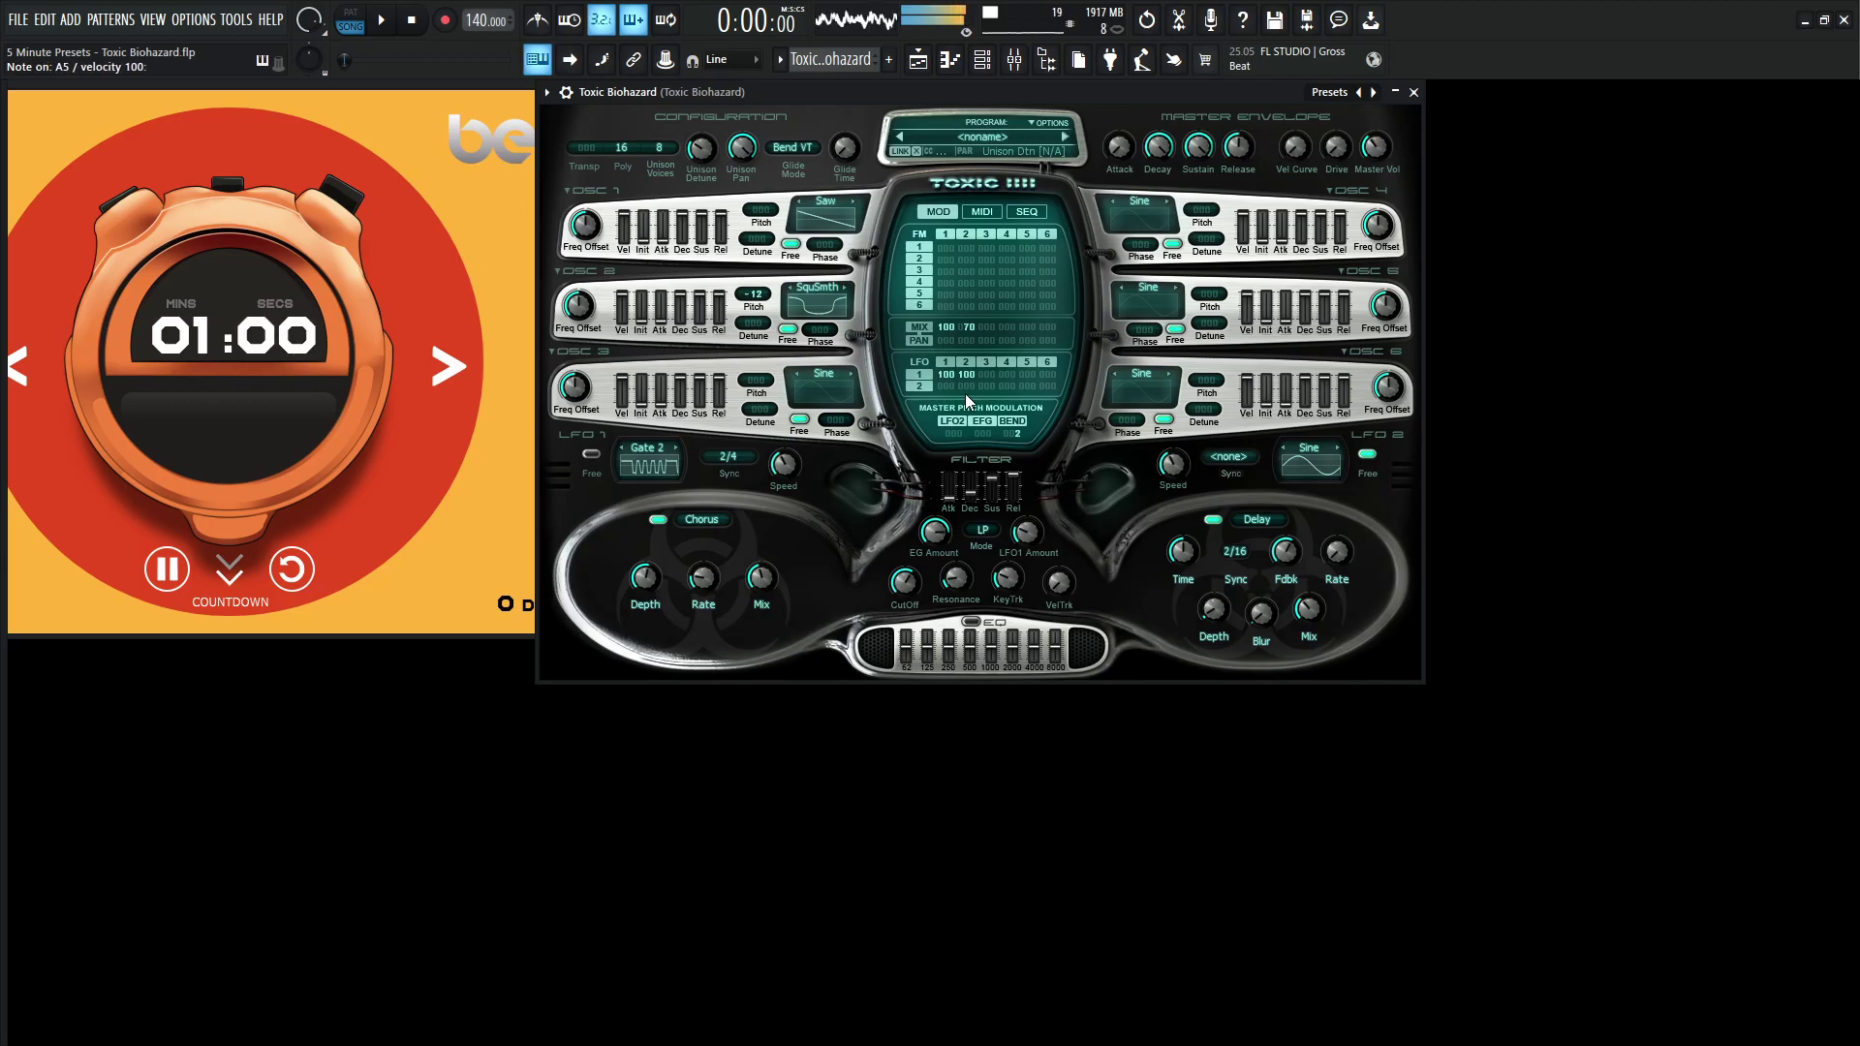
key(2)
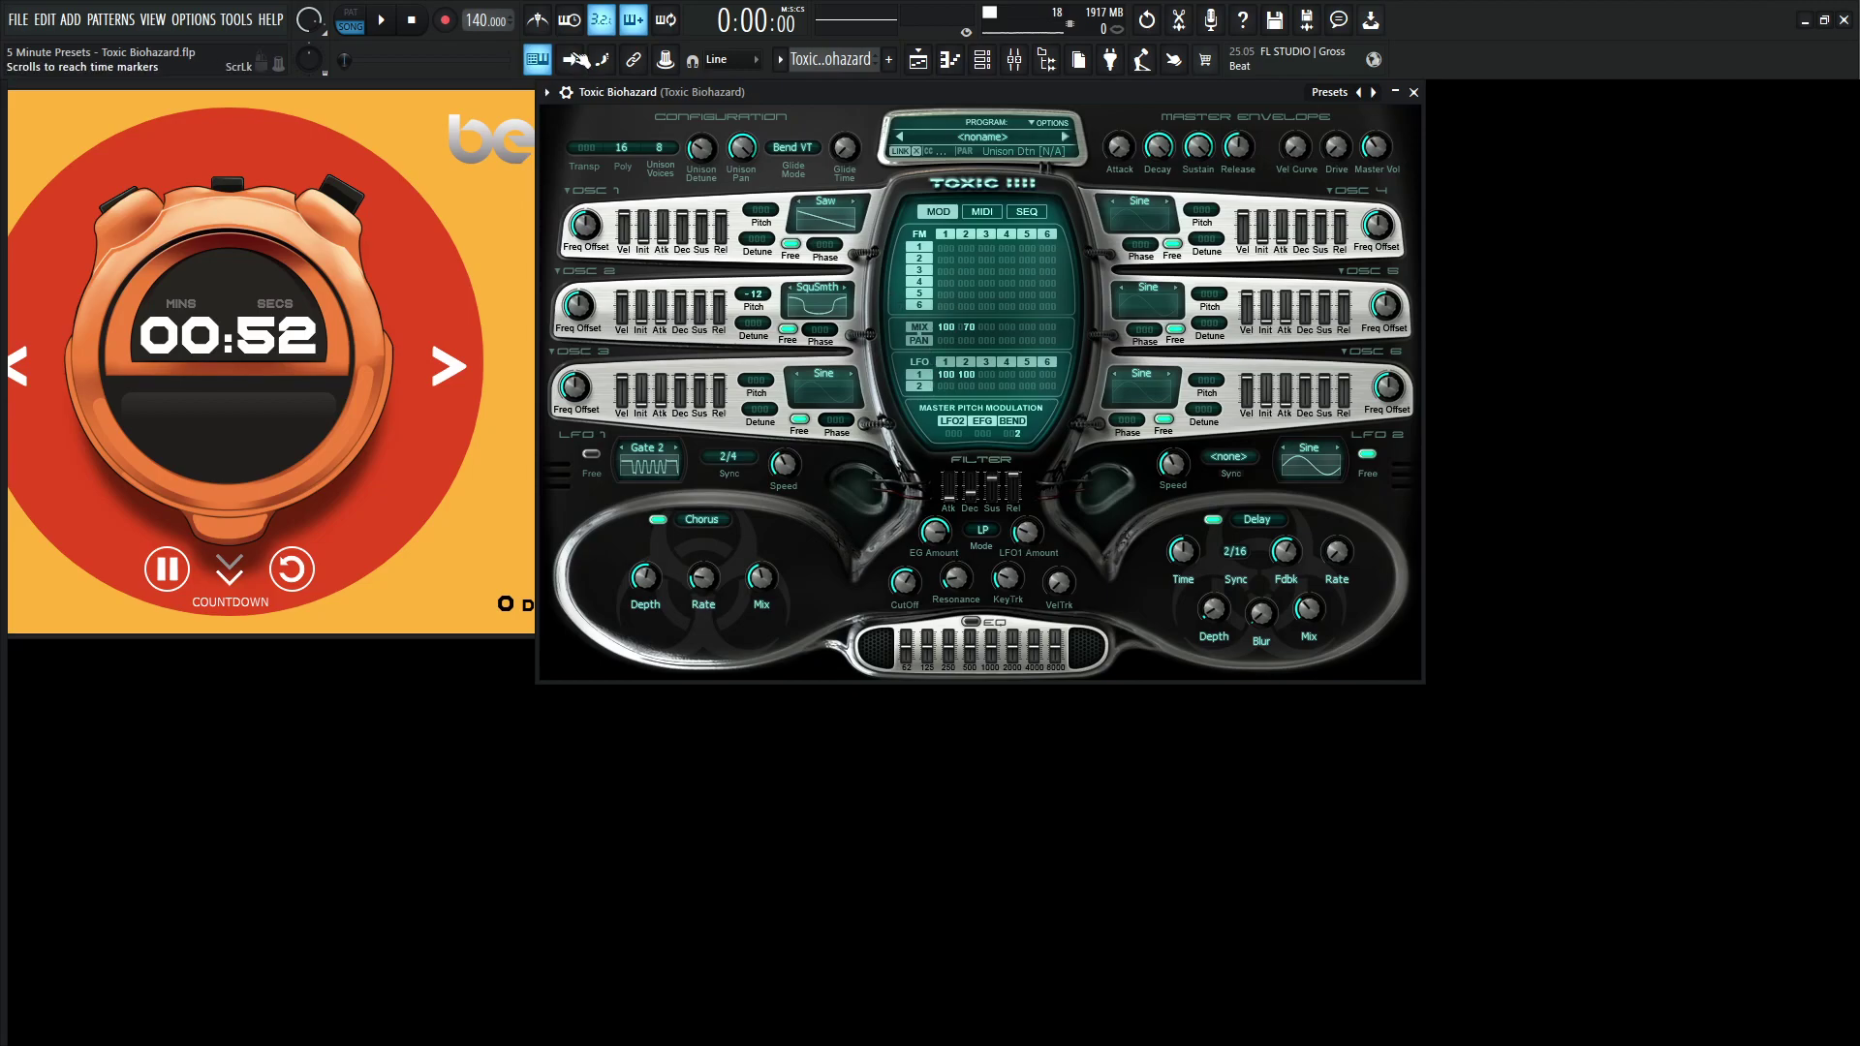
Make the dBasic drum pattern the active pattern for playback and return to the synth
key(space)
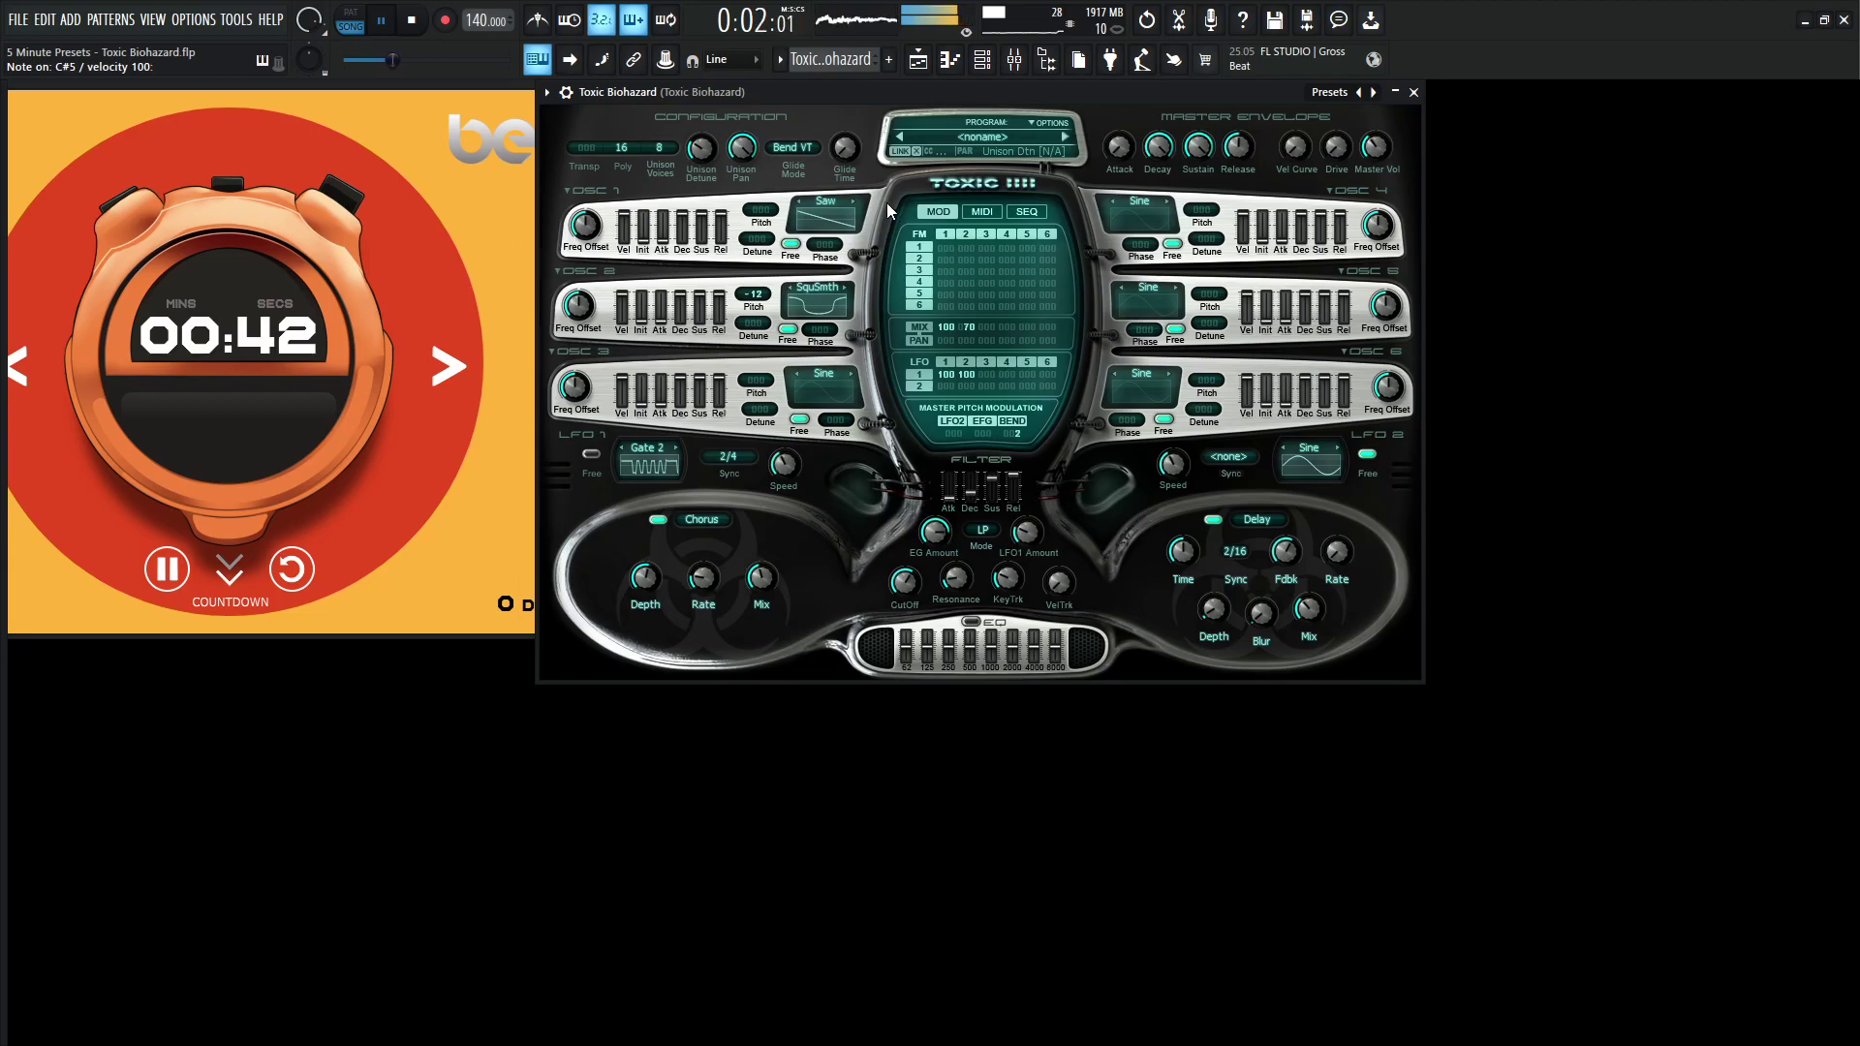
key(space)
key(F6)
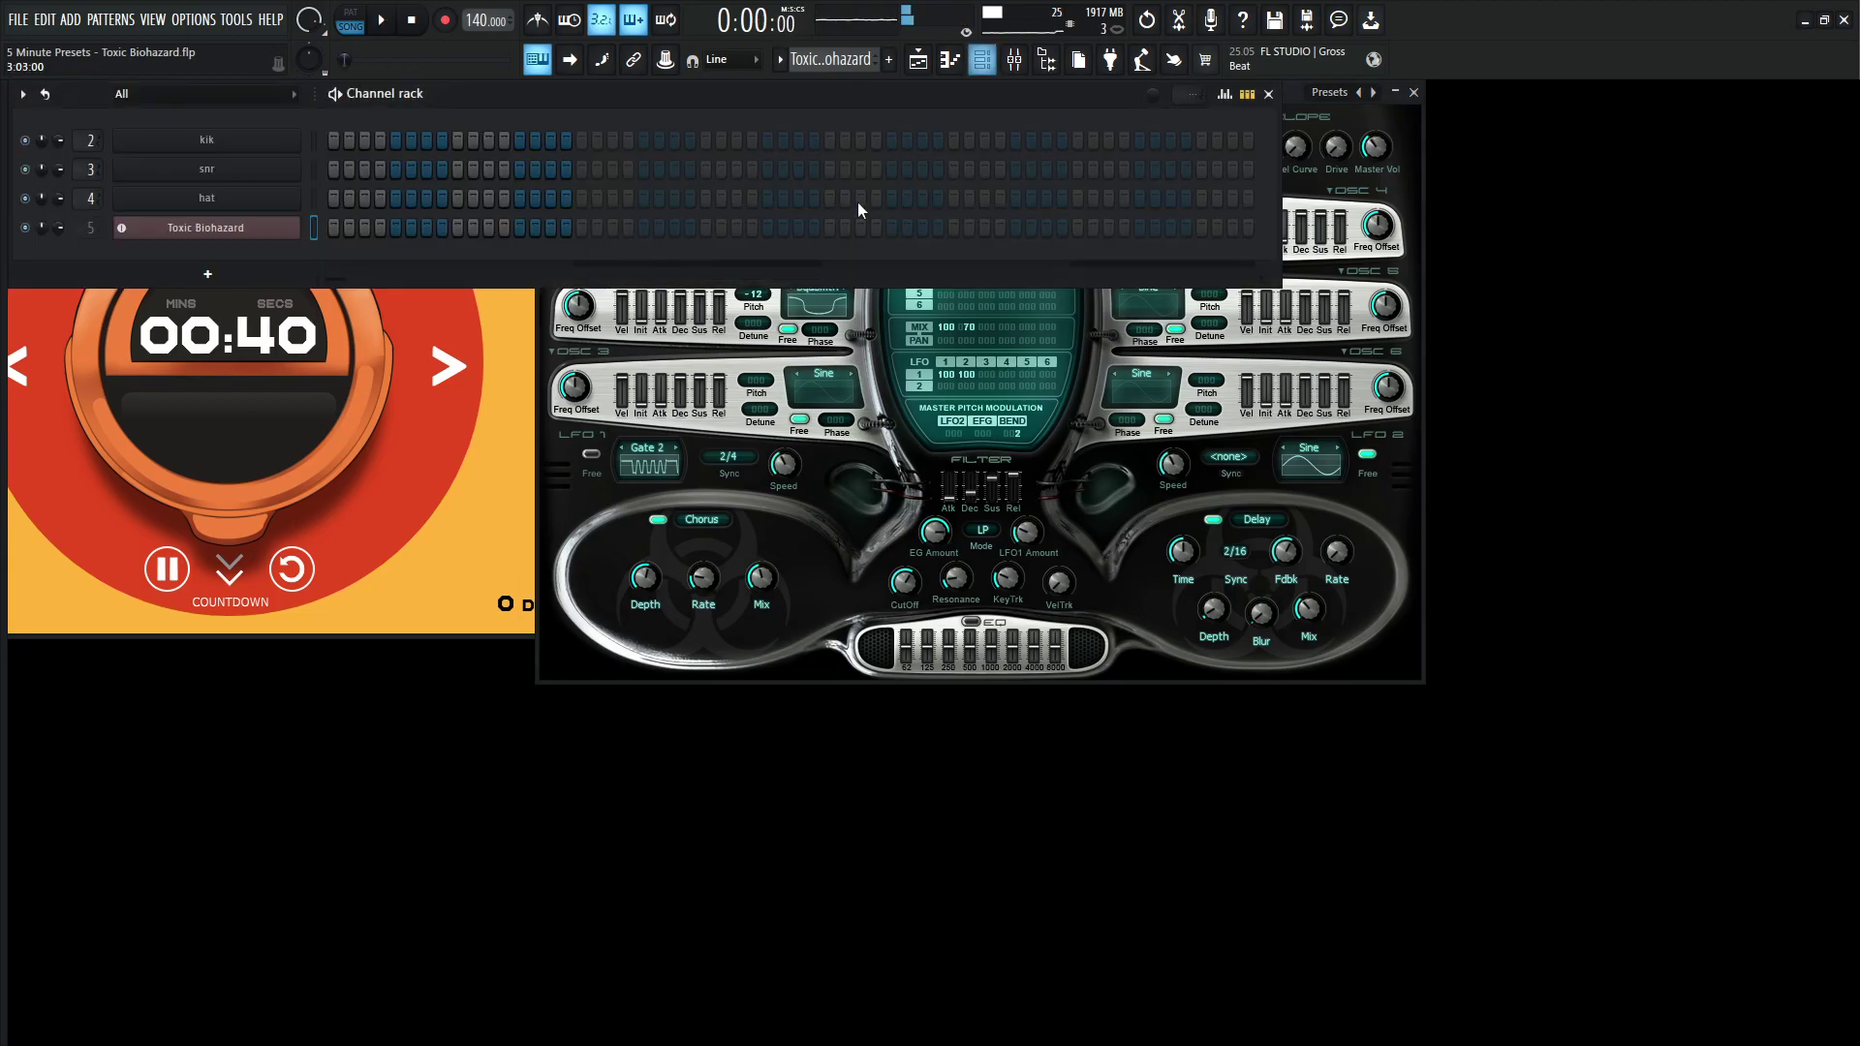
key(F6)
key(F5)
click(1141, 183)
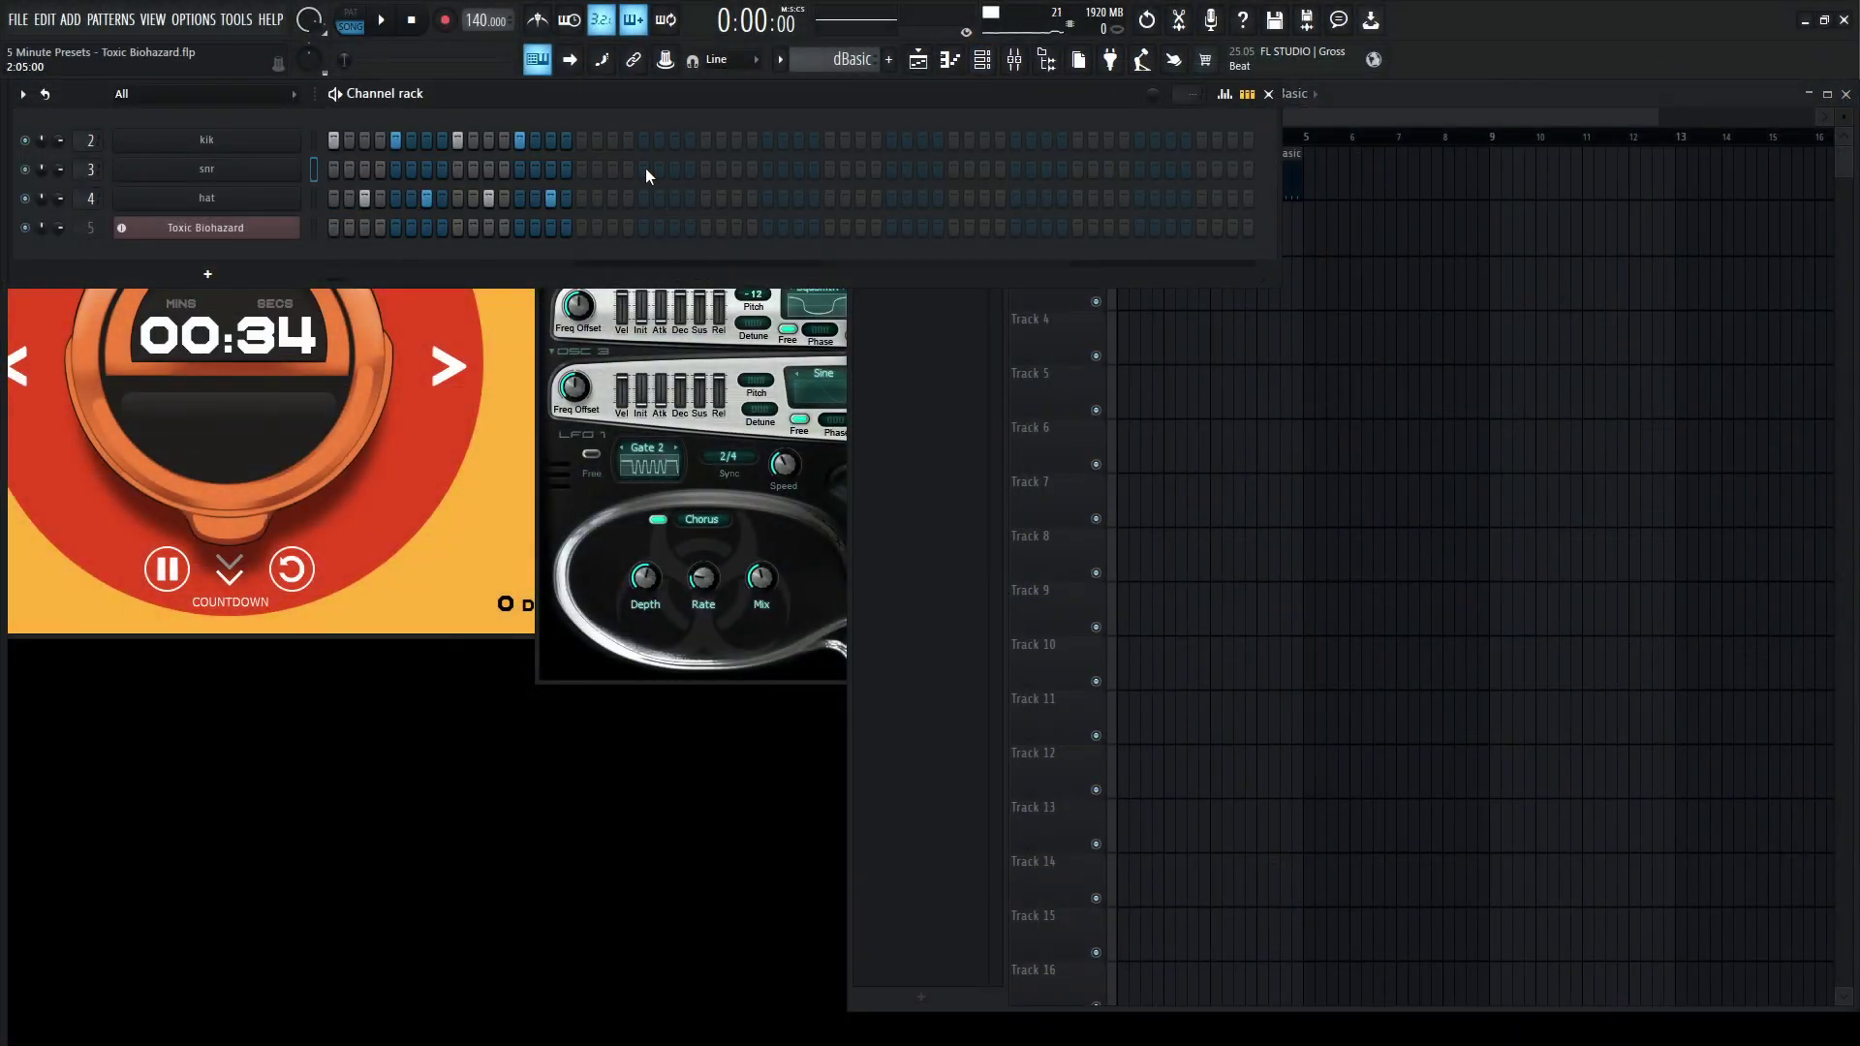
key(F9)
key(F9)
key(F5)
key(F5)
key(F6)
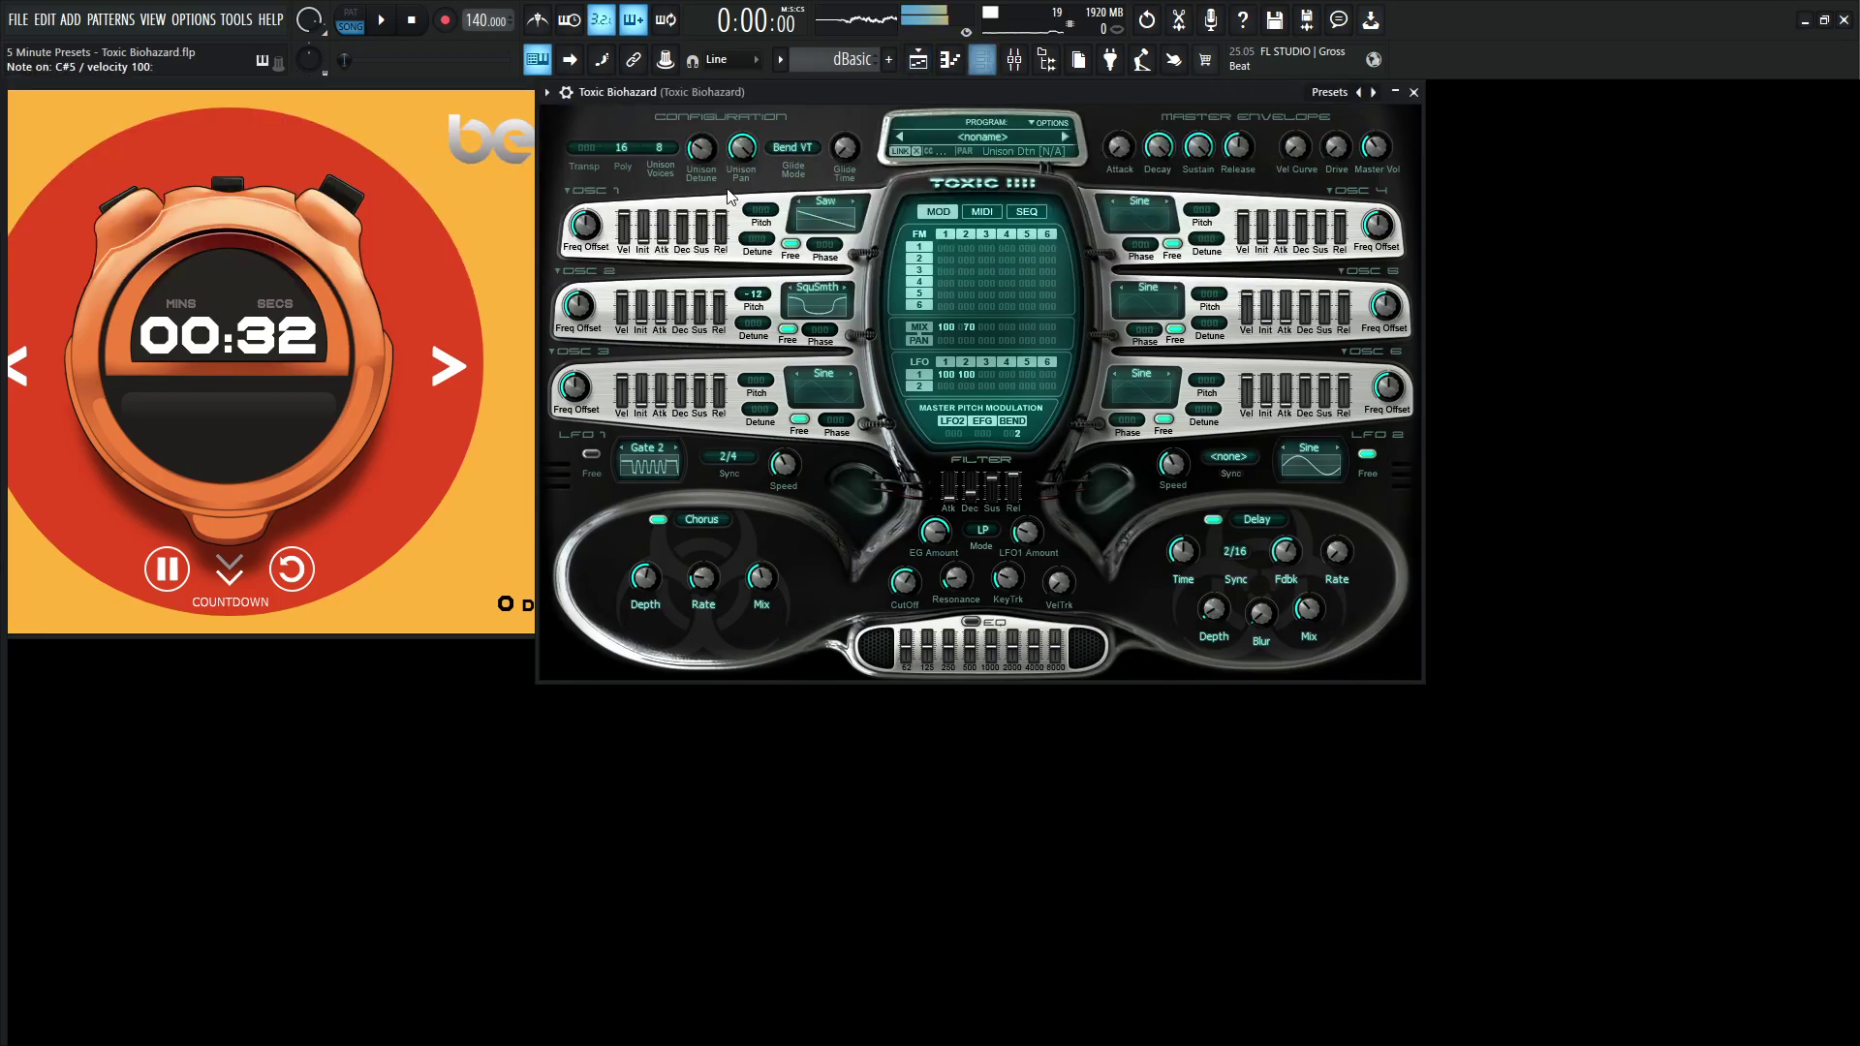
Play the synth over the dBasic drum loop and adjust the master envelope's release
key(space)
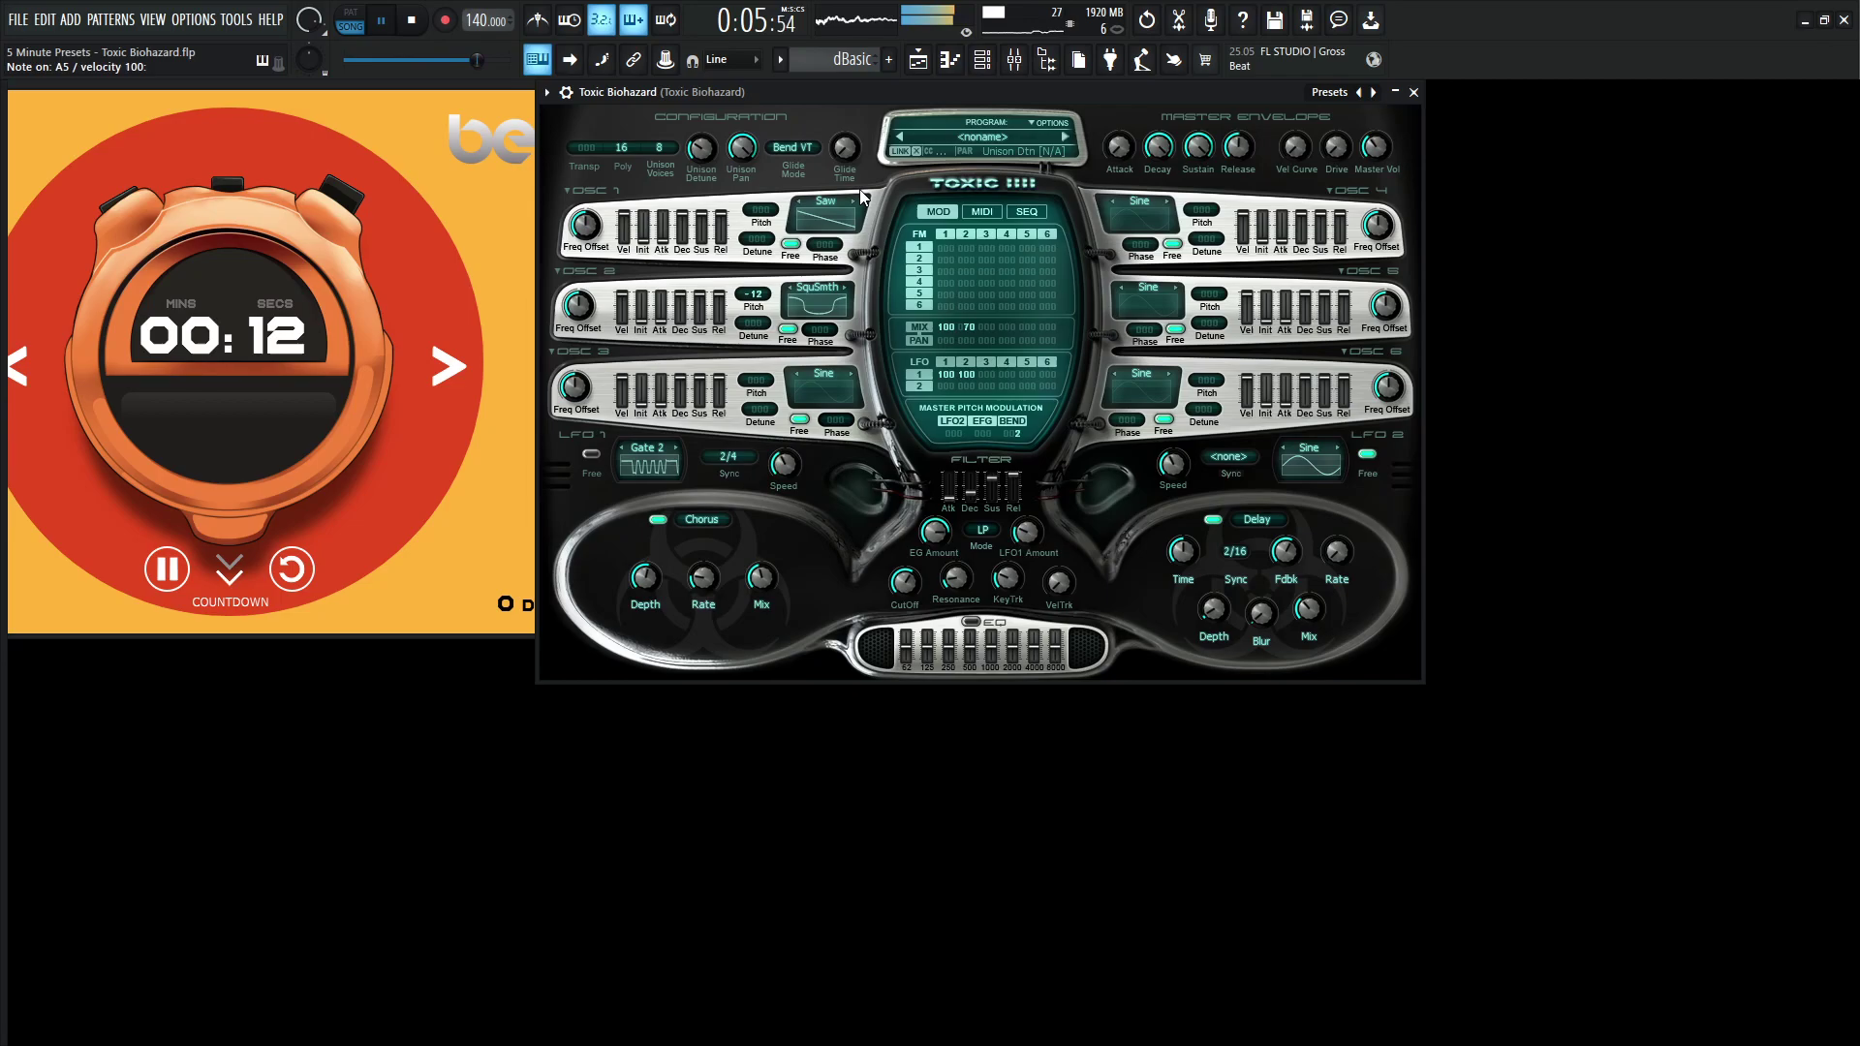
drag(1237, 147, 1231, 149)
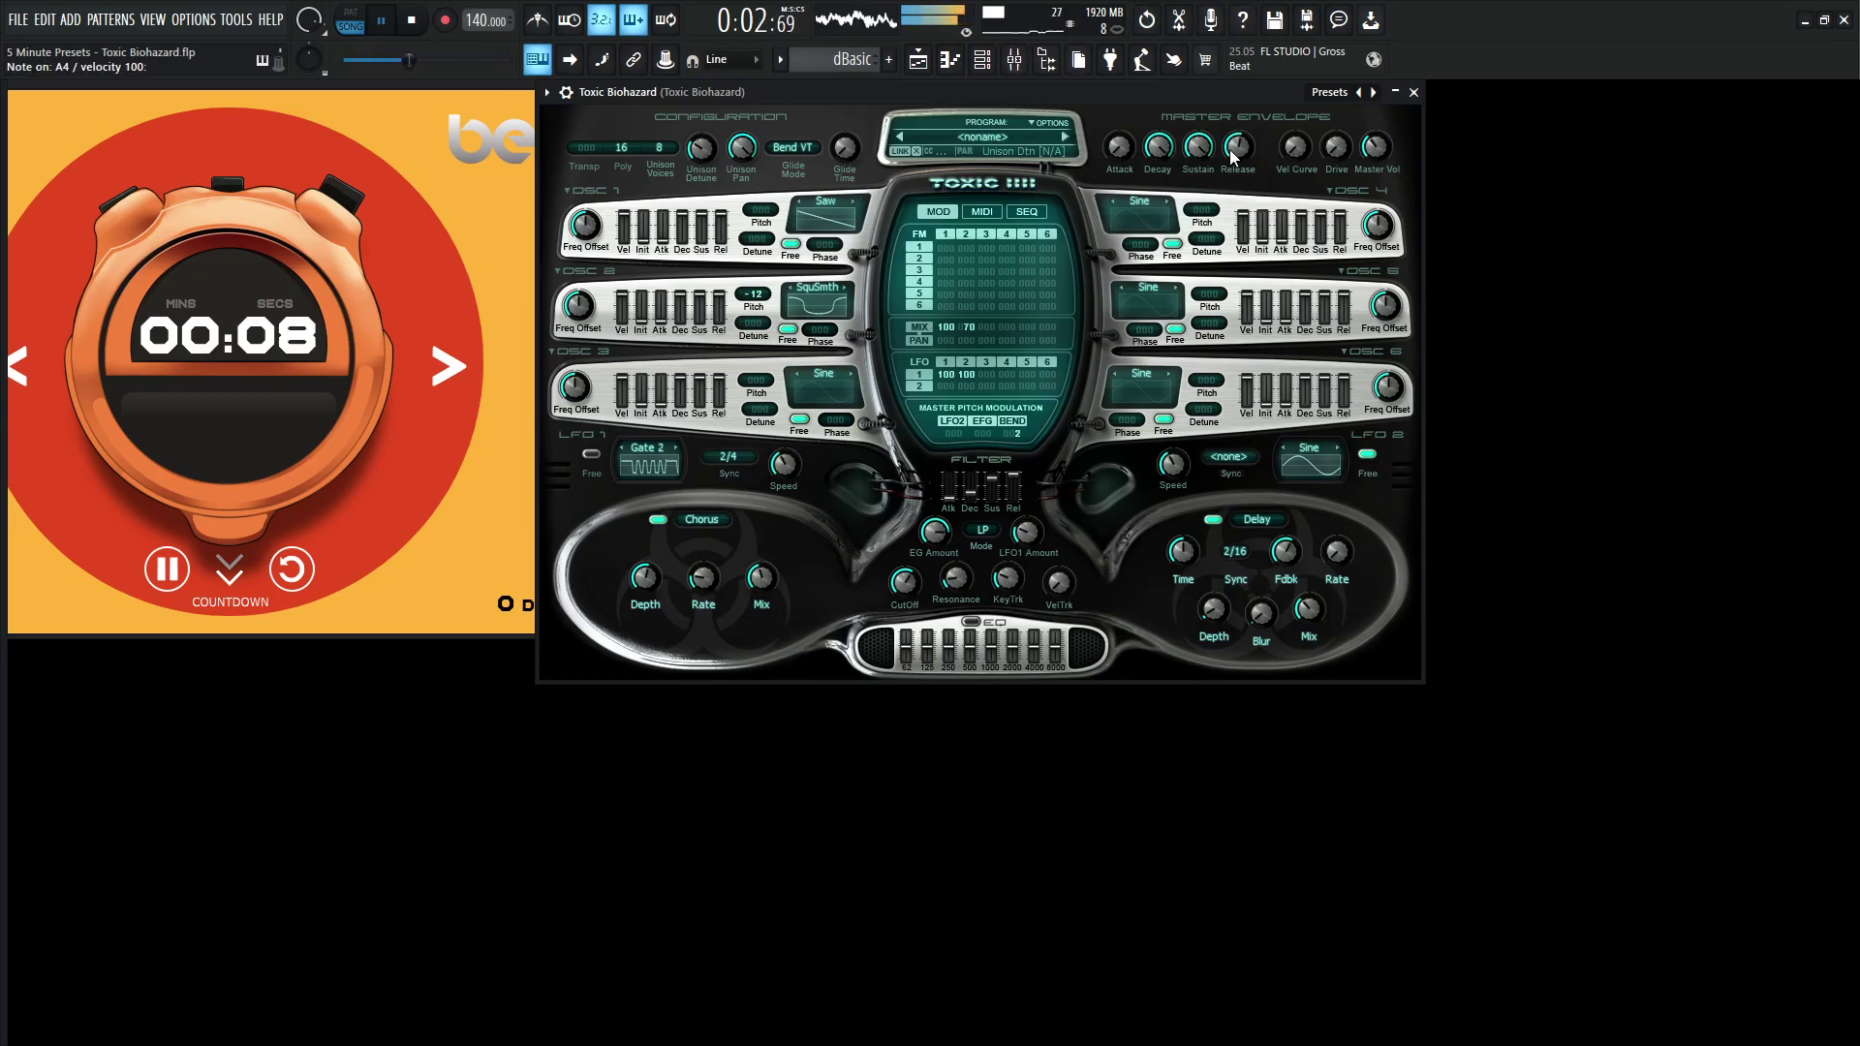
key(space)
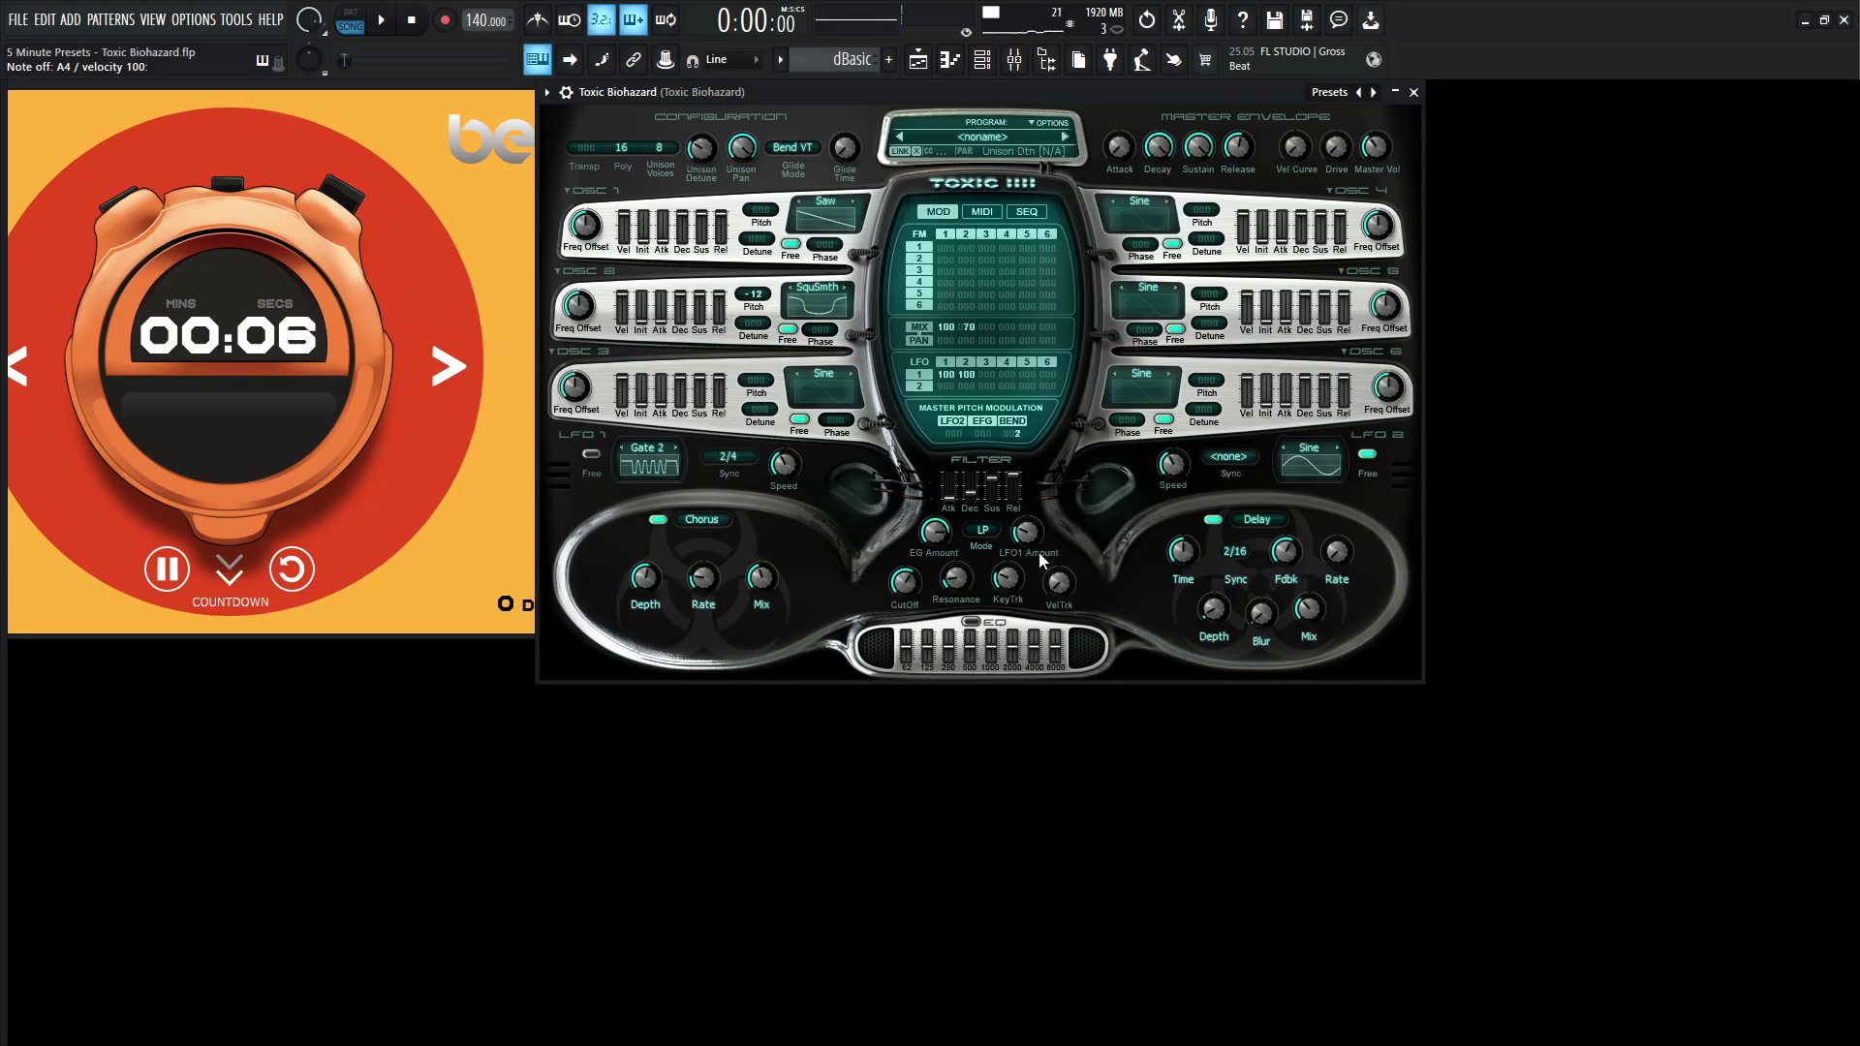
Route the Toxic Biohazard mixer track to the vVerb reverb send
key(F9)
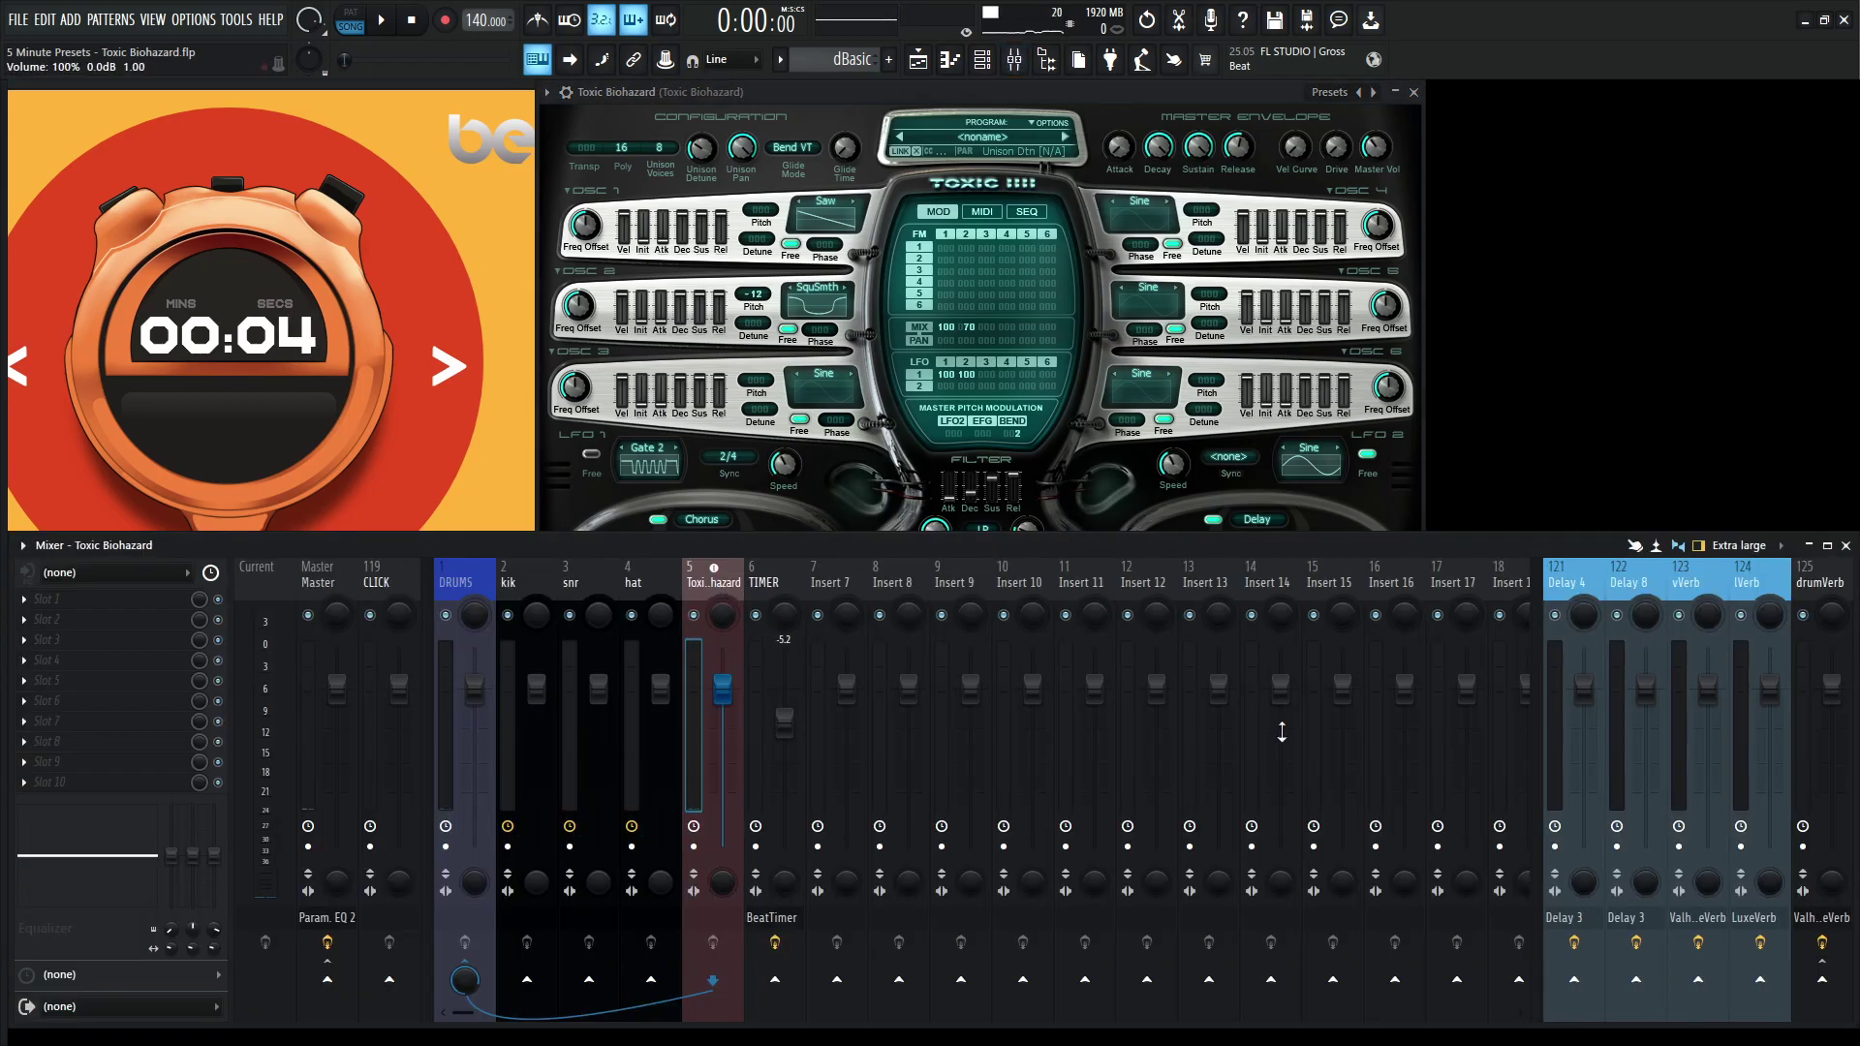
click(1698, 979)
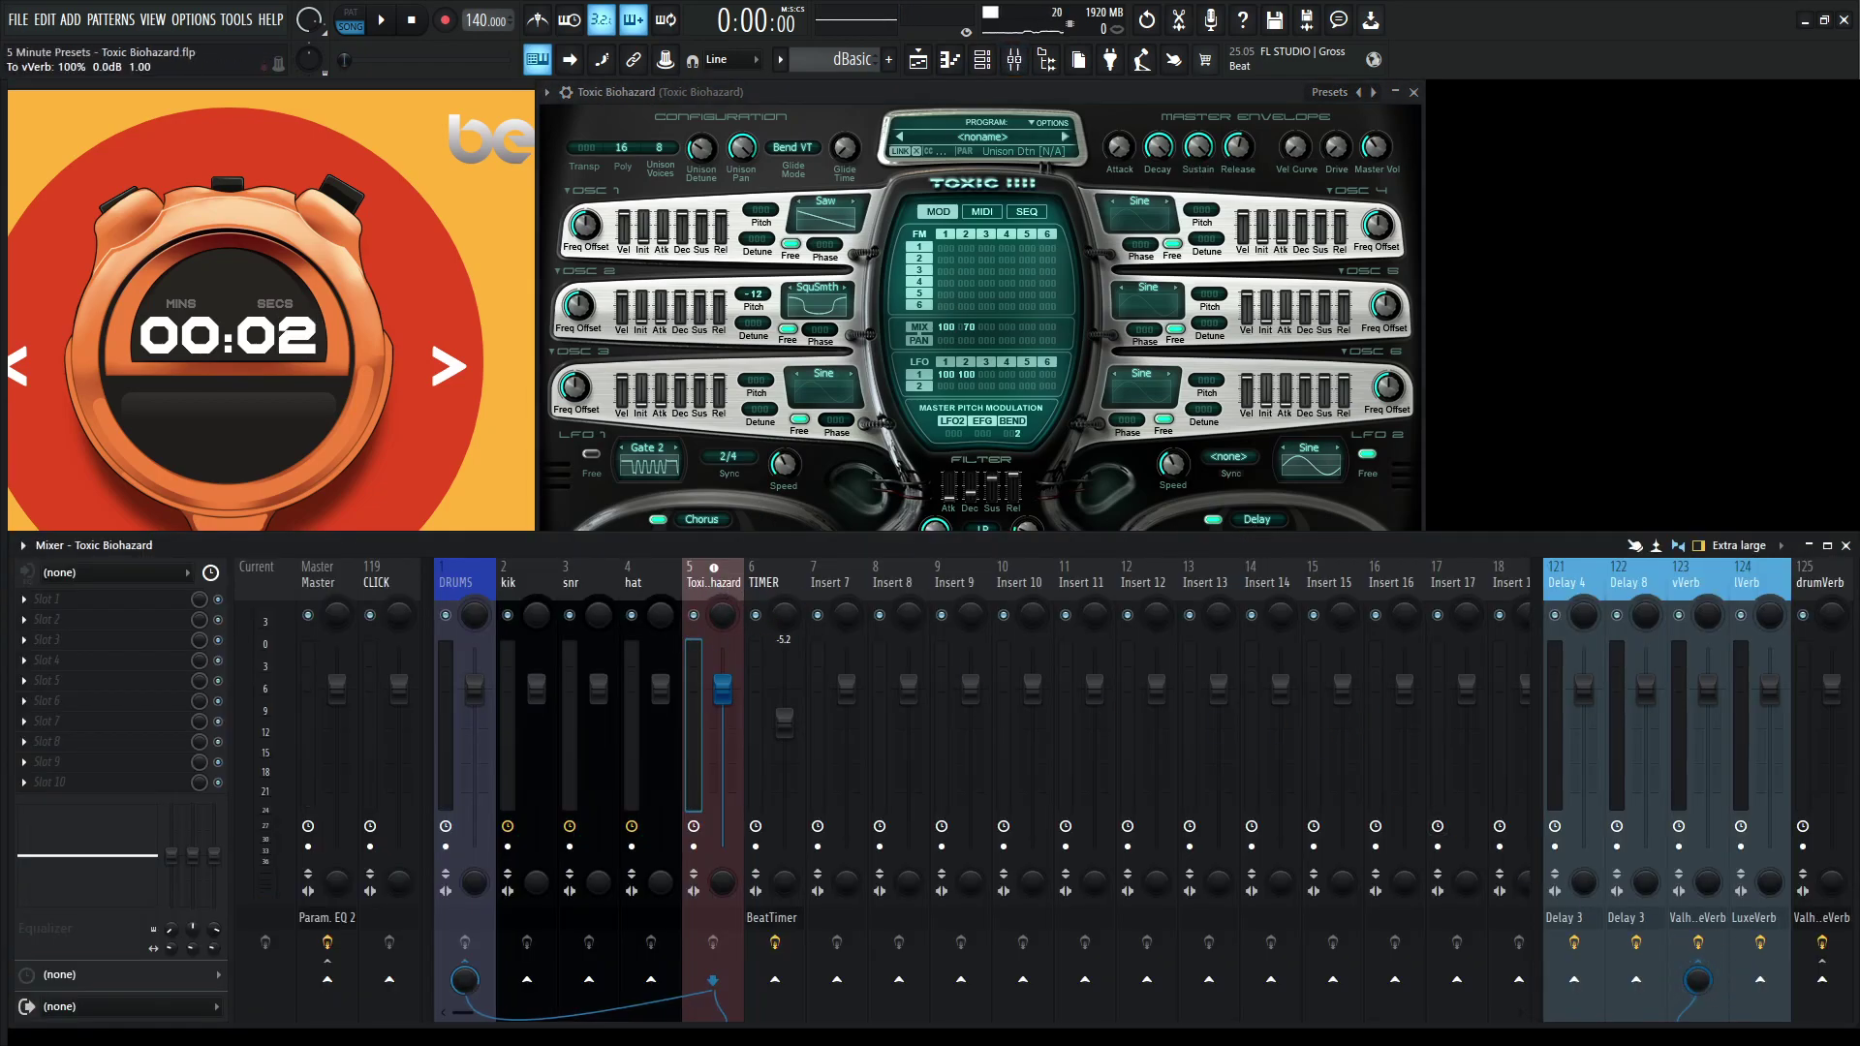
key(F9)
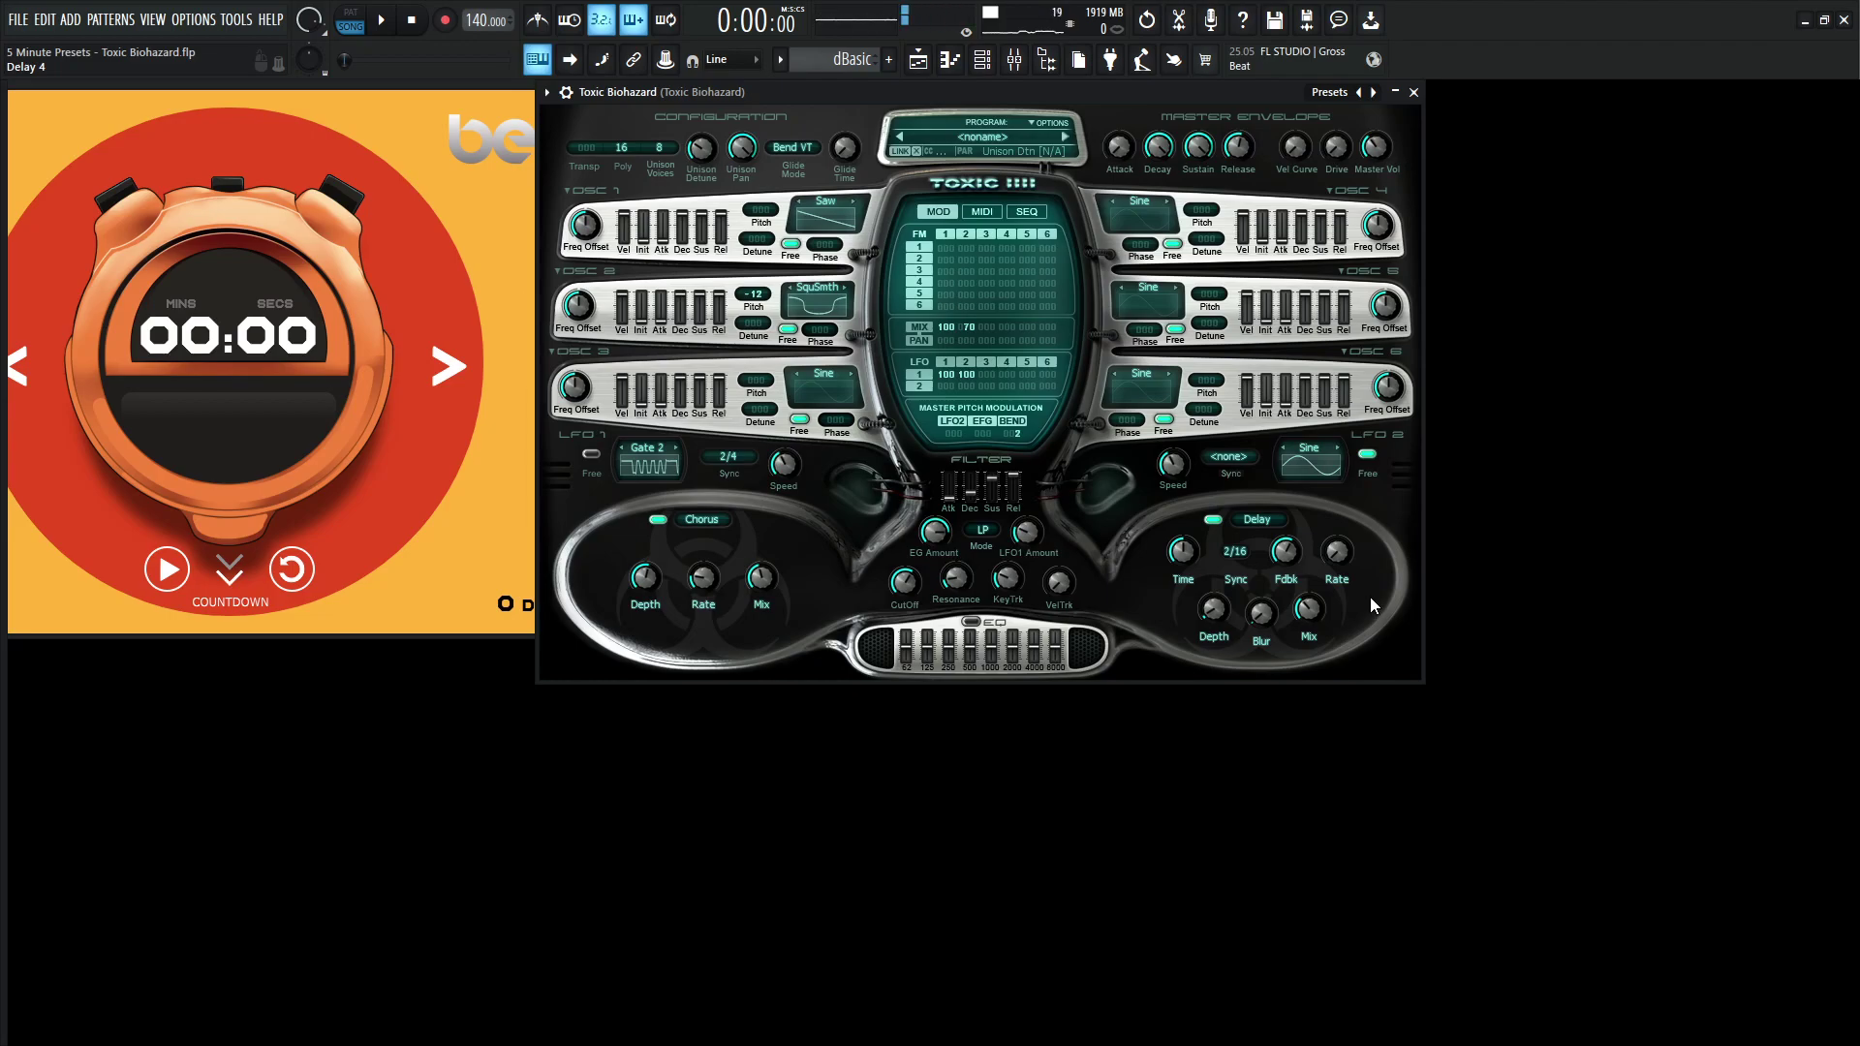
Audition the synth with the drum loop and adjust its master volume
key(h)
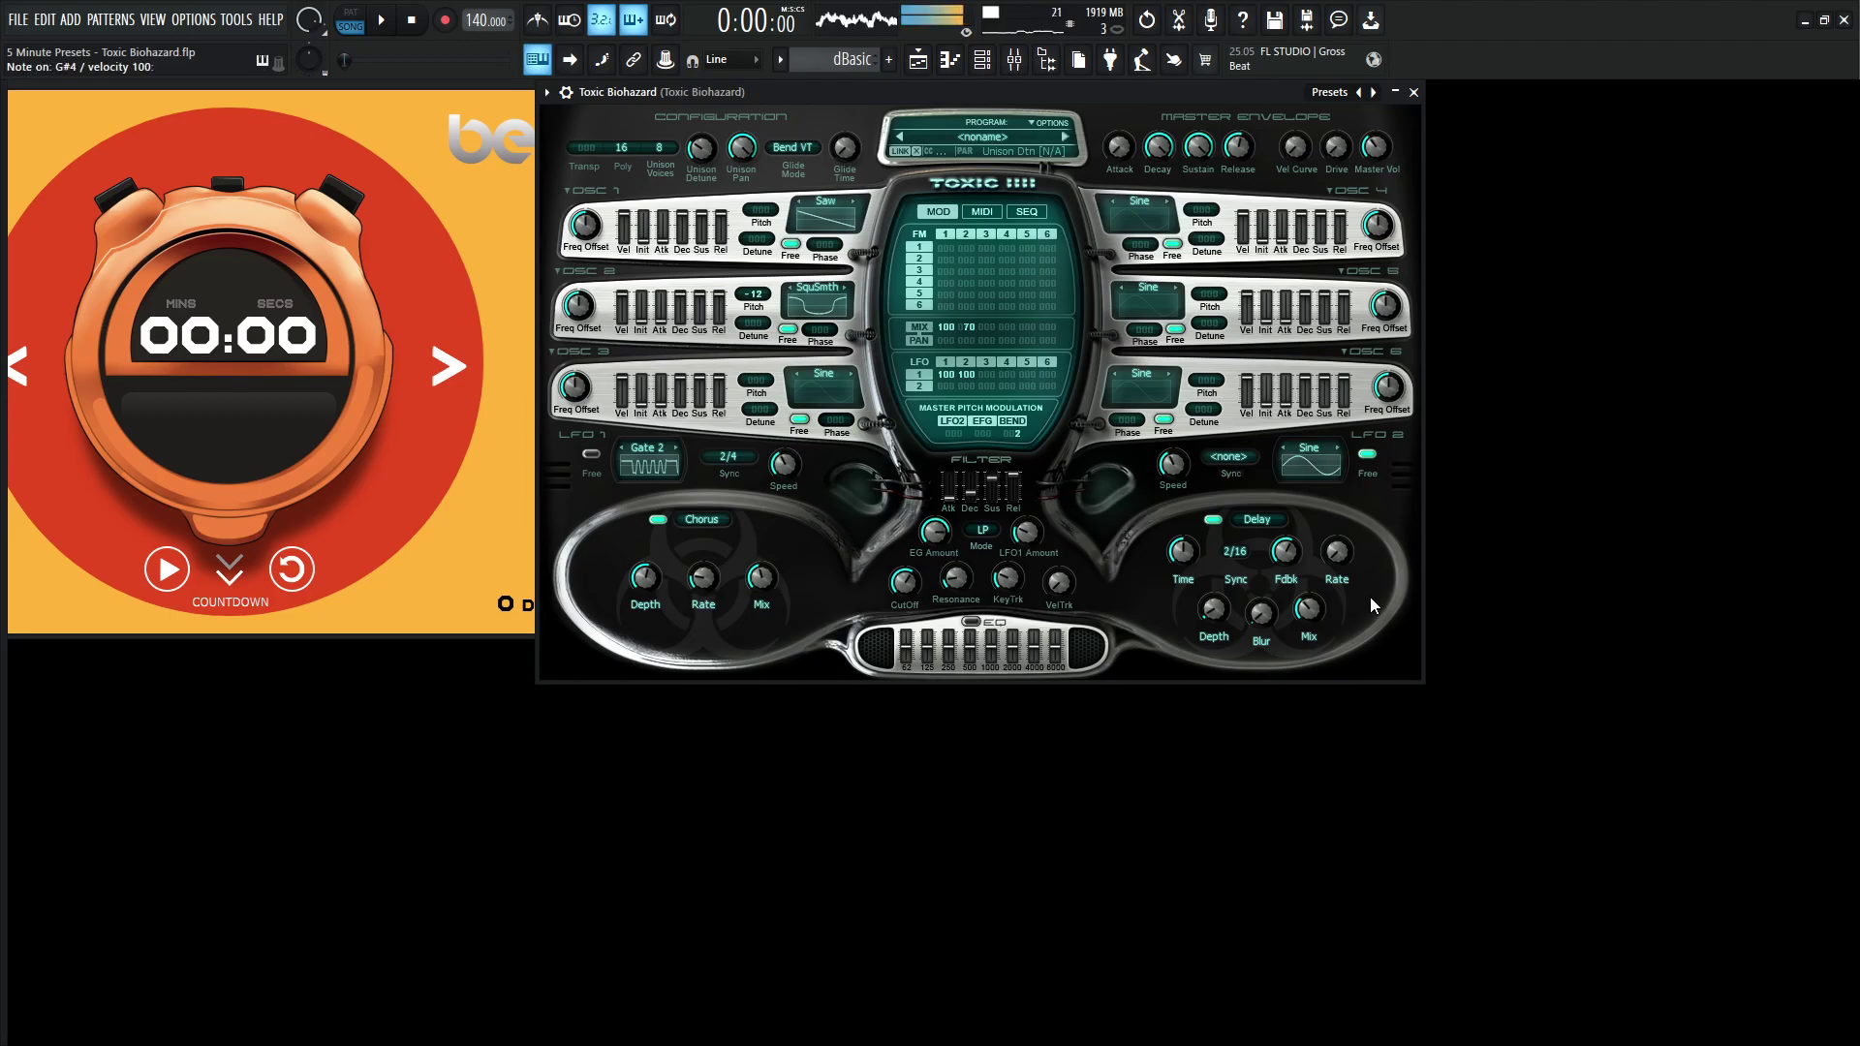
key(space)
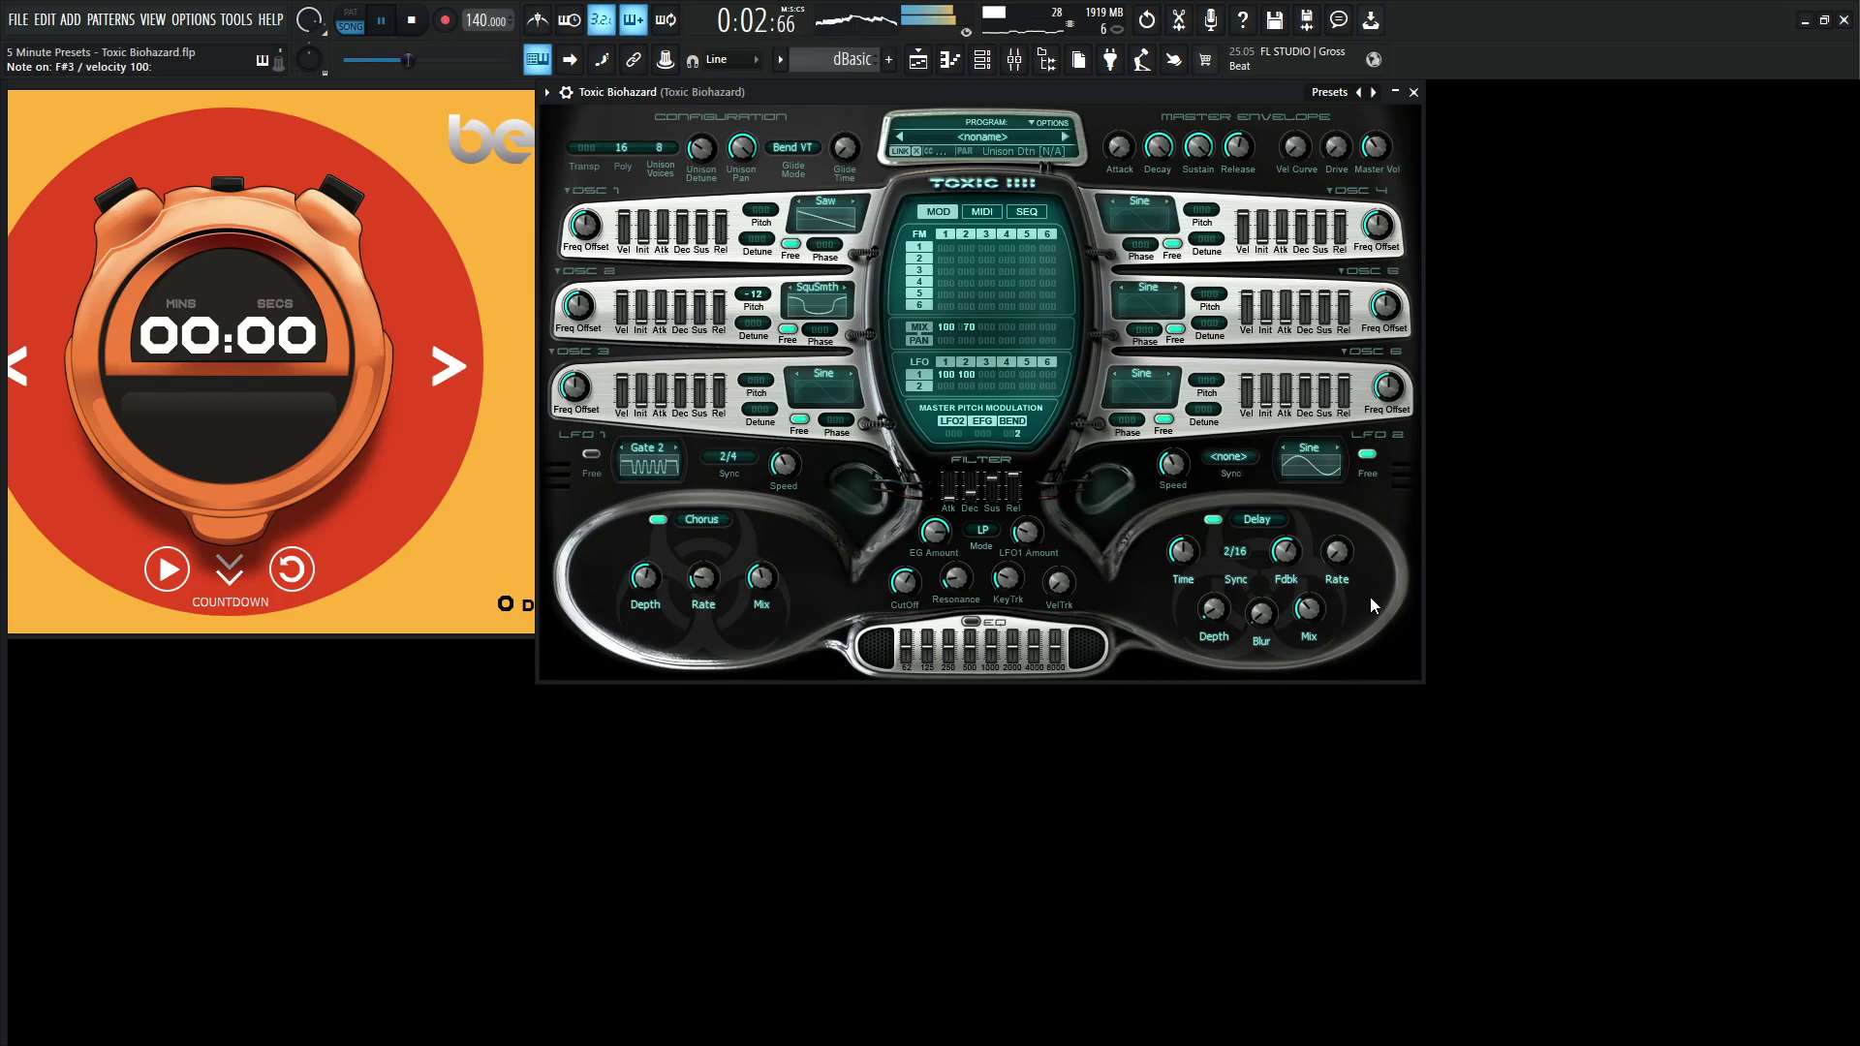
click(1374, 147)
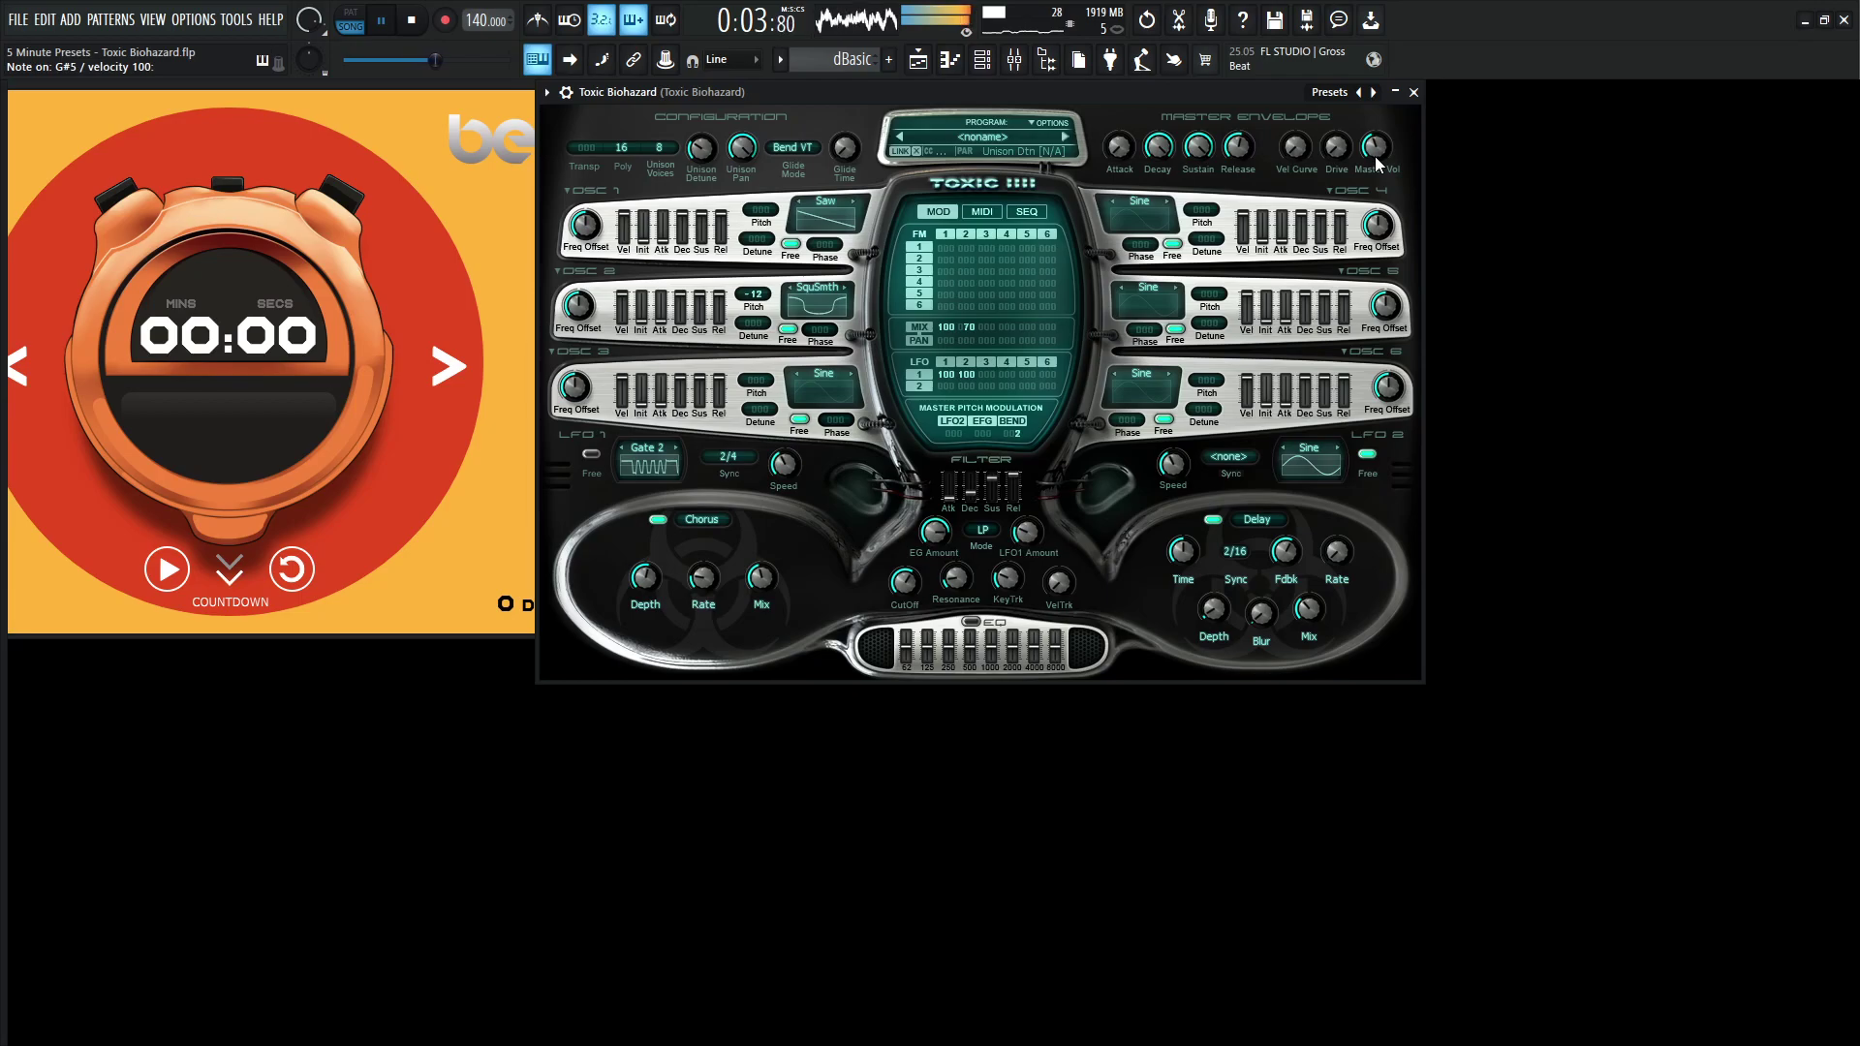
key(space)
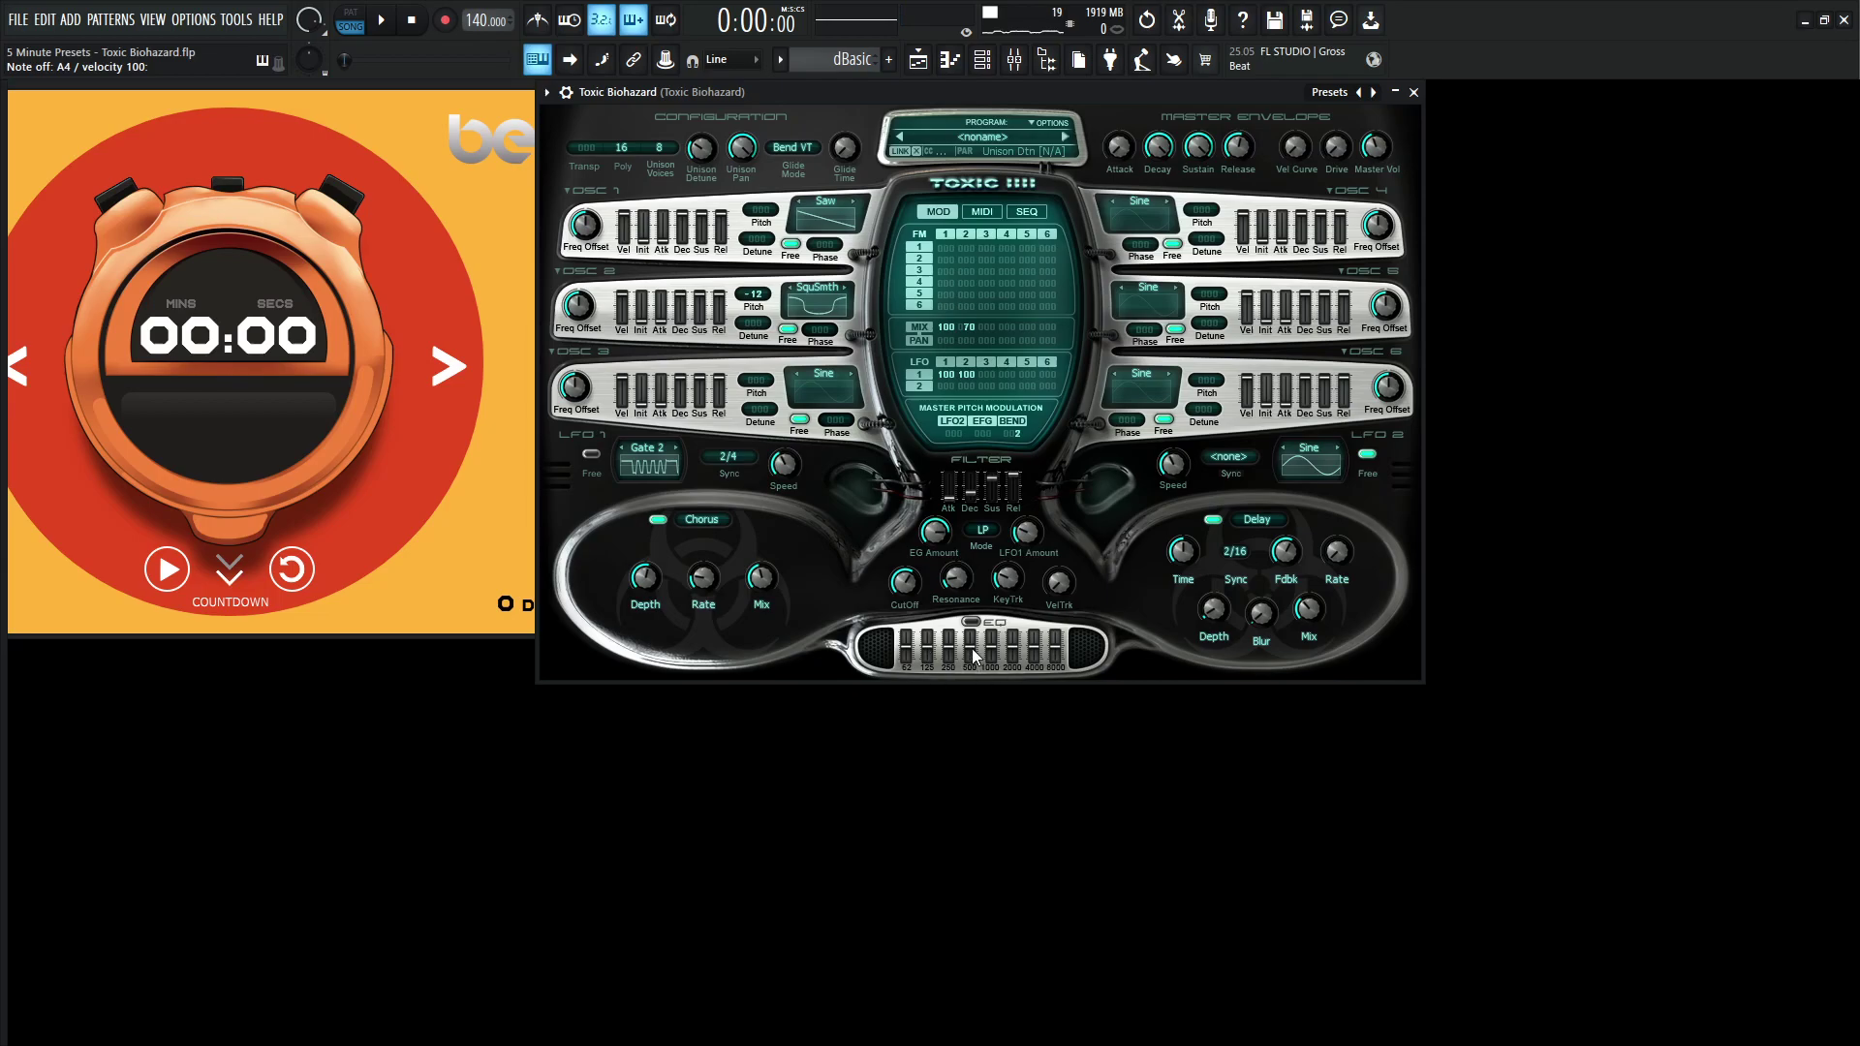
Enable the synth's EQ, lower band 2 to about -1.7 dB and band 3 to -2.0 dB, and adjust the 2000 Hz band
click(978, 622)
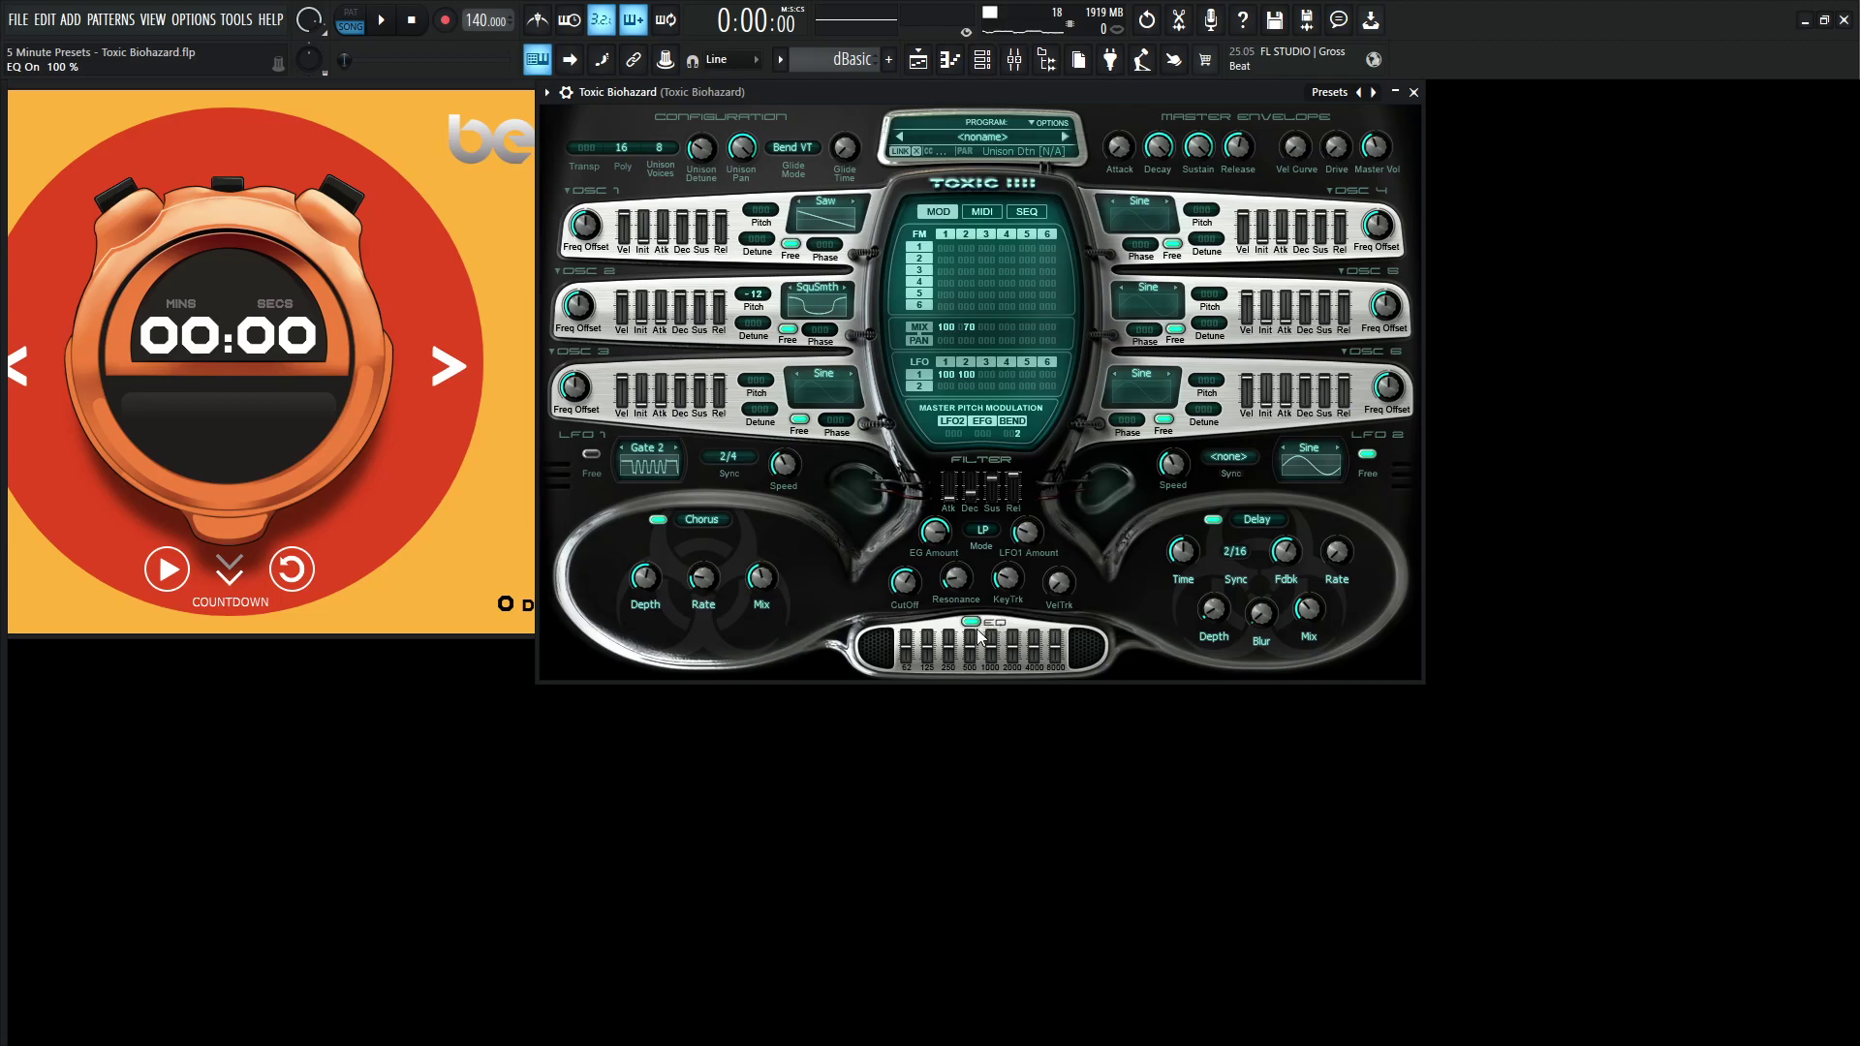
drag(930, 649, 946, 654)
click(928, 648)
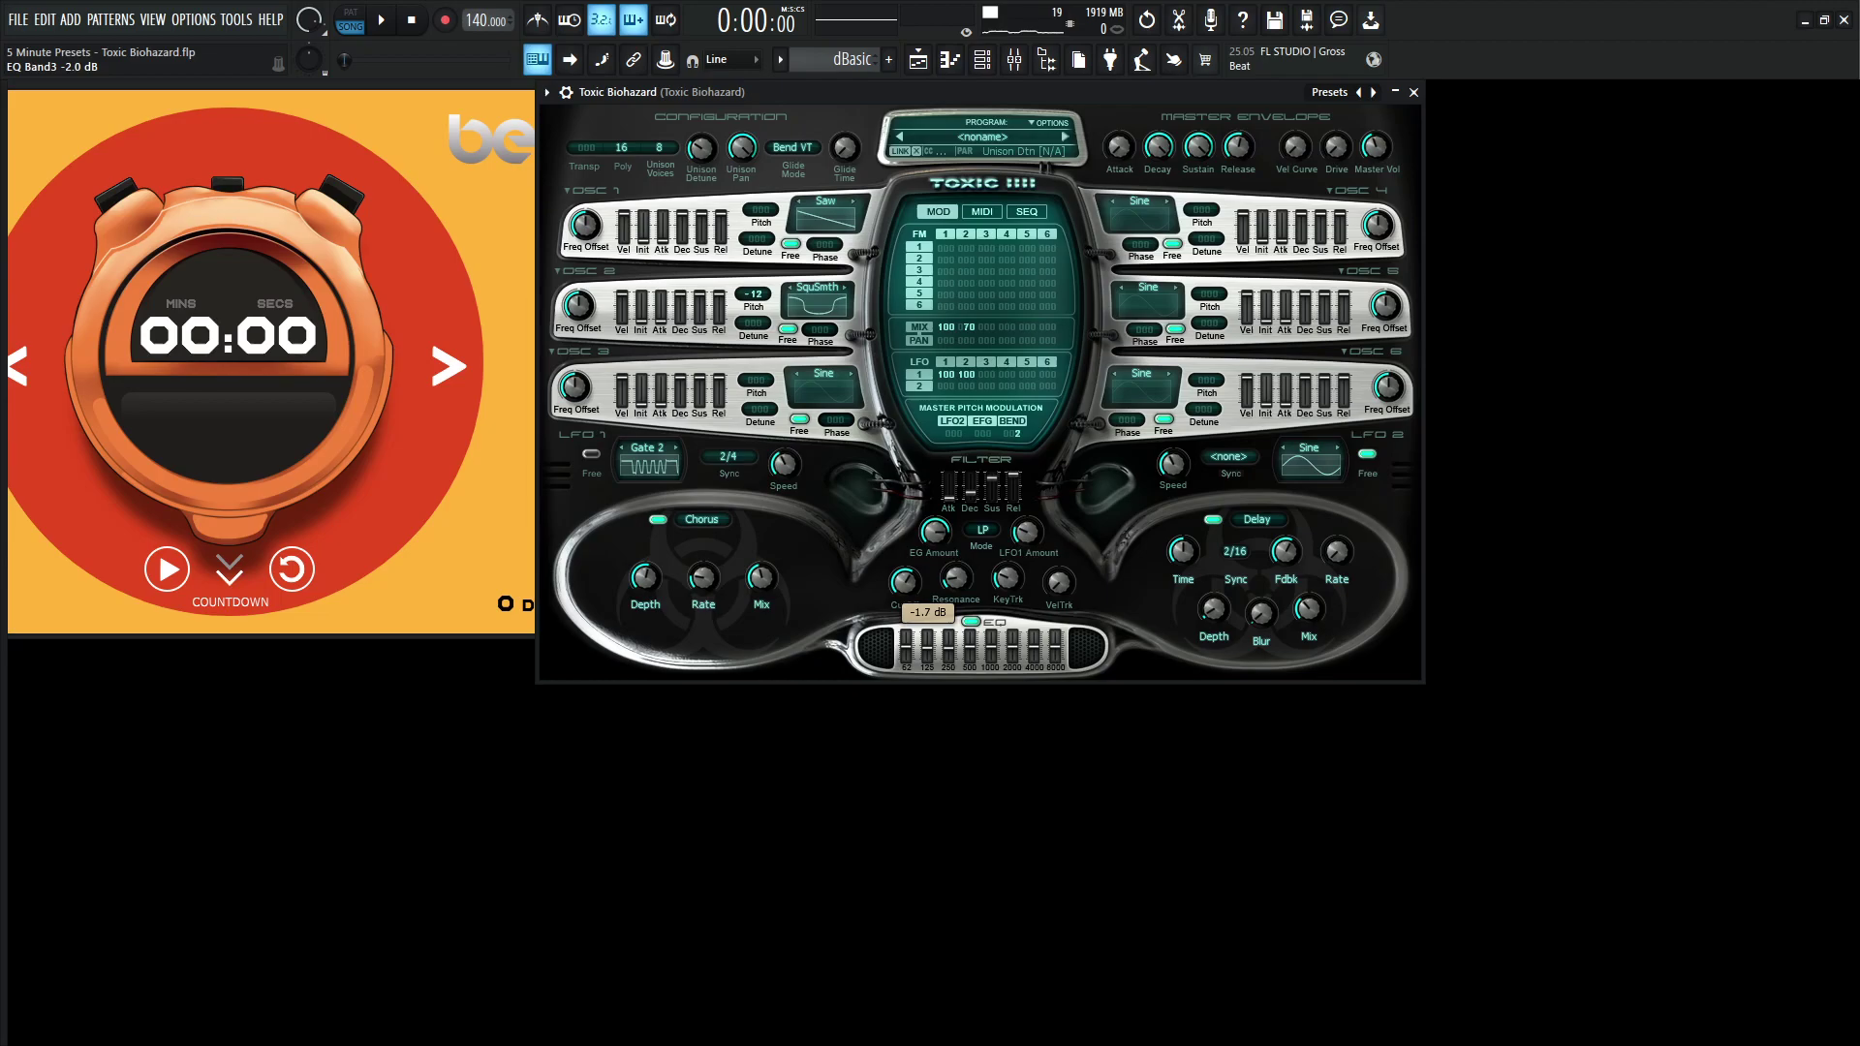
click(1011, 647)
Play notes across the keyboard to audition the finished preset, alone and with the drum loop
key(q)
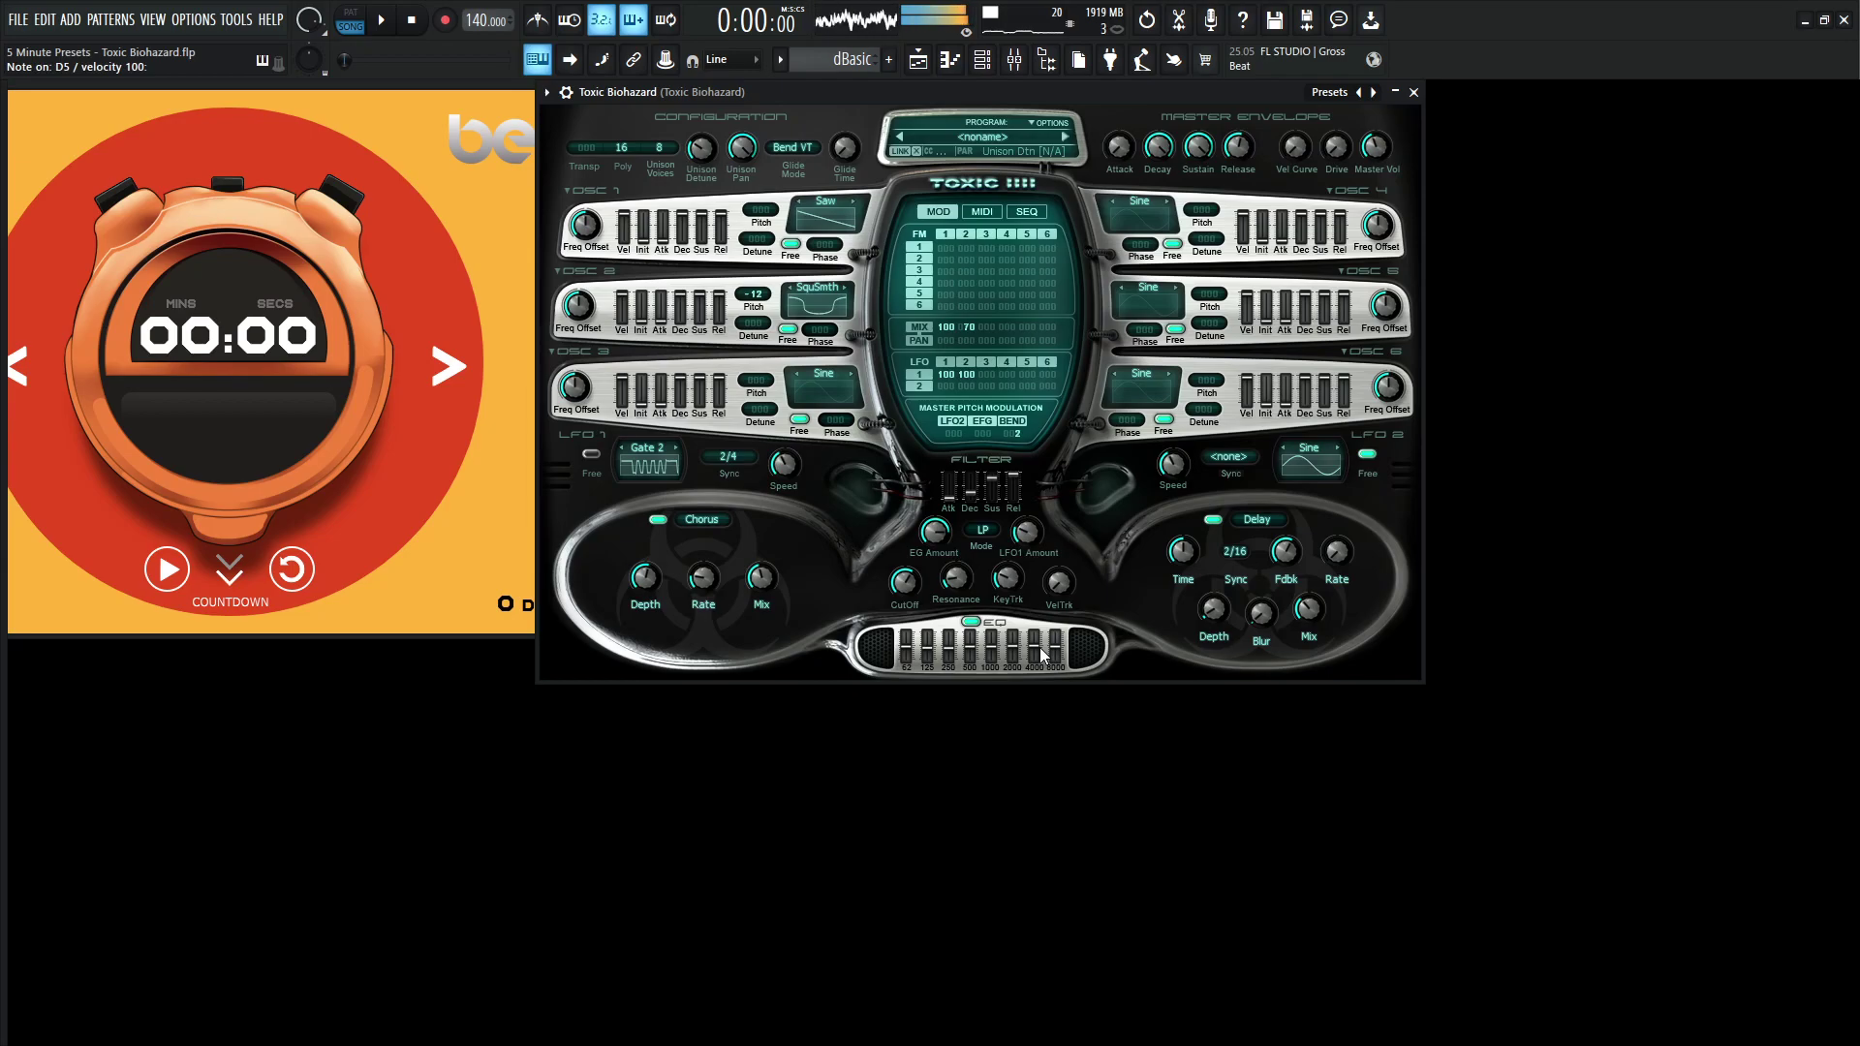
key(e)
key(n)
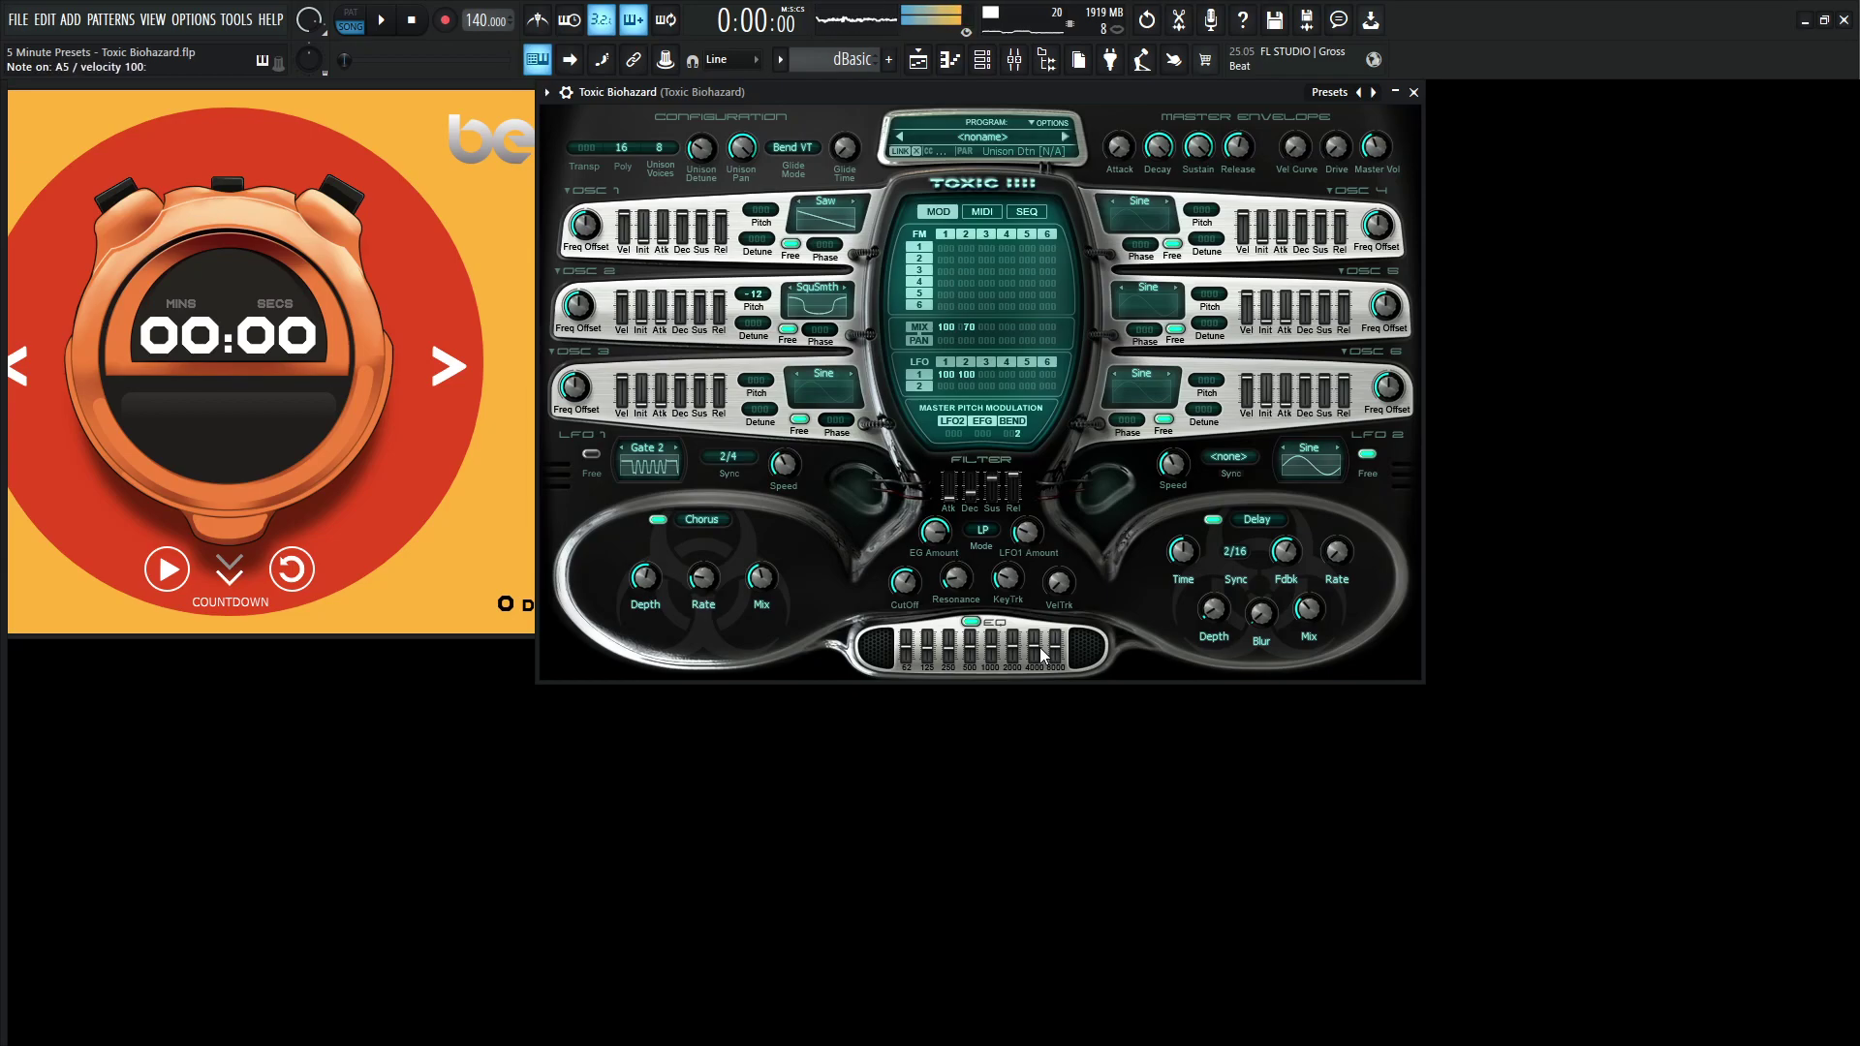
key(h)
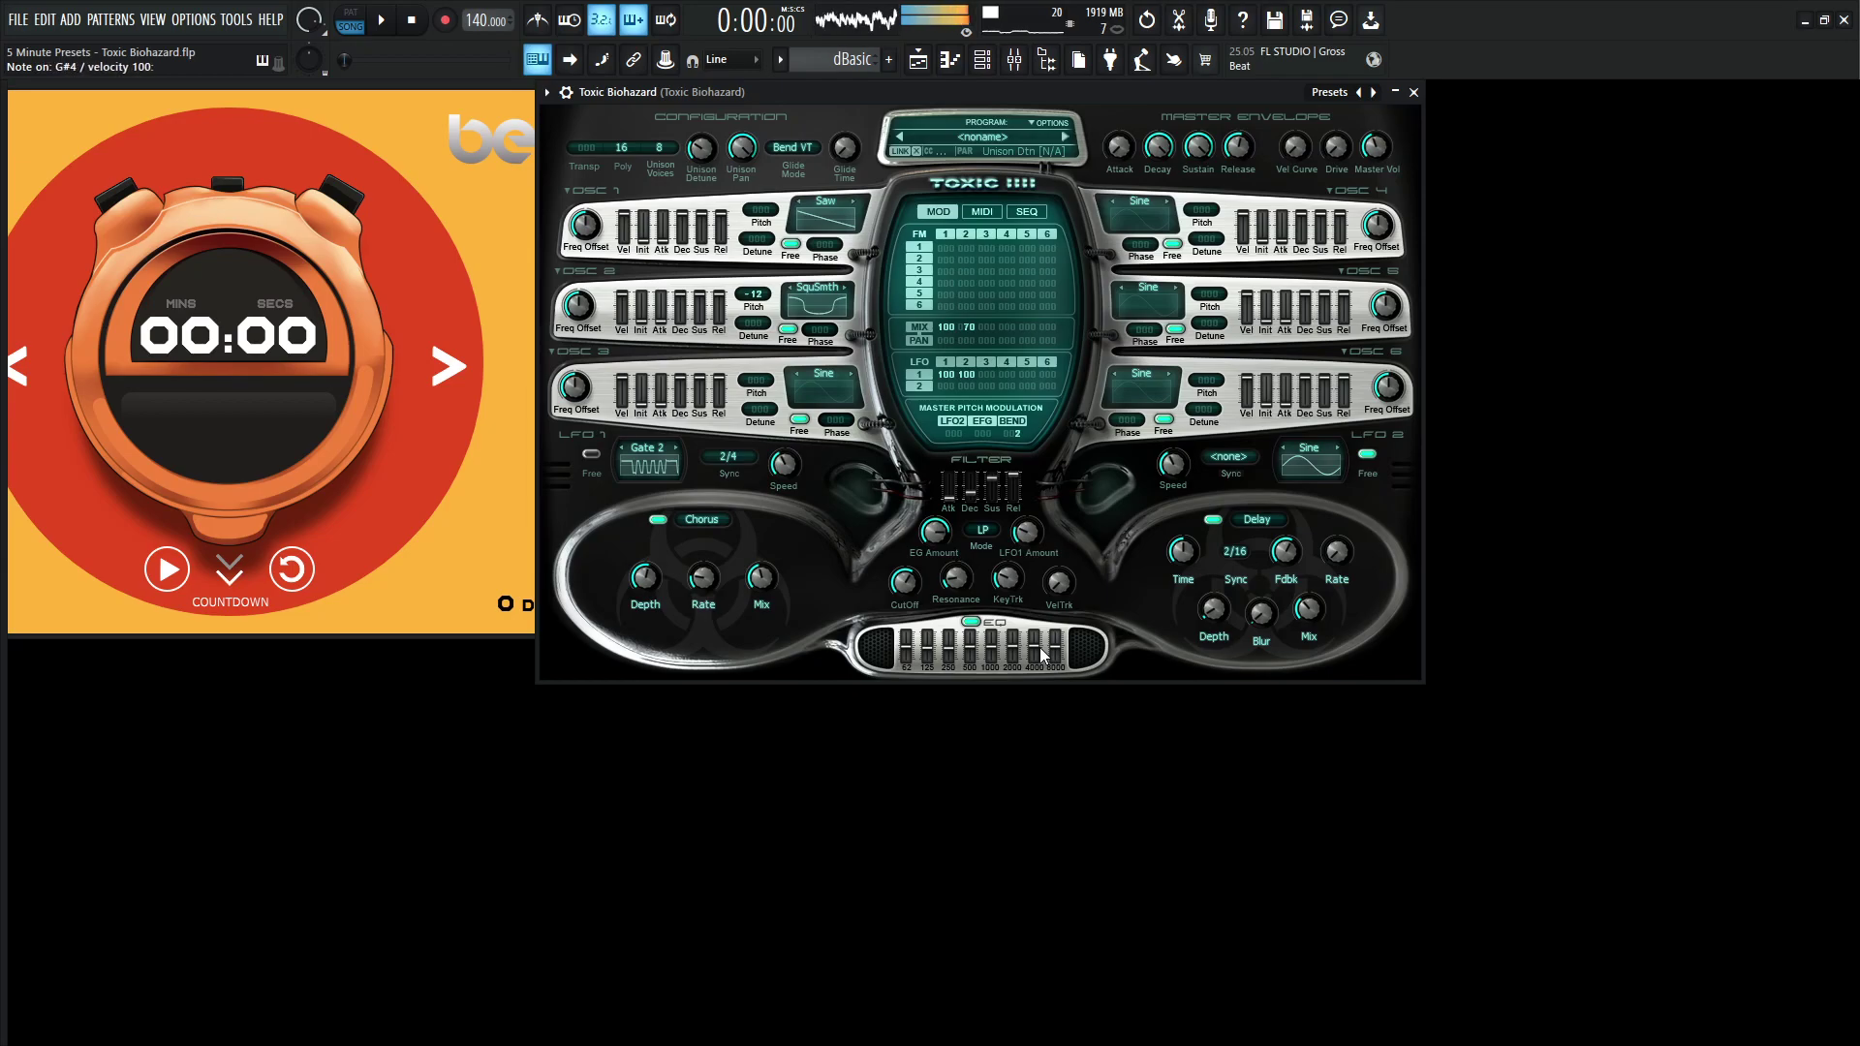
key(x)
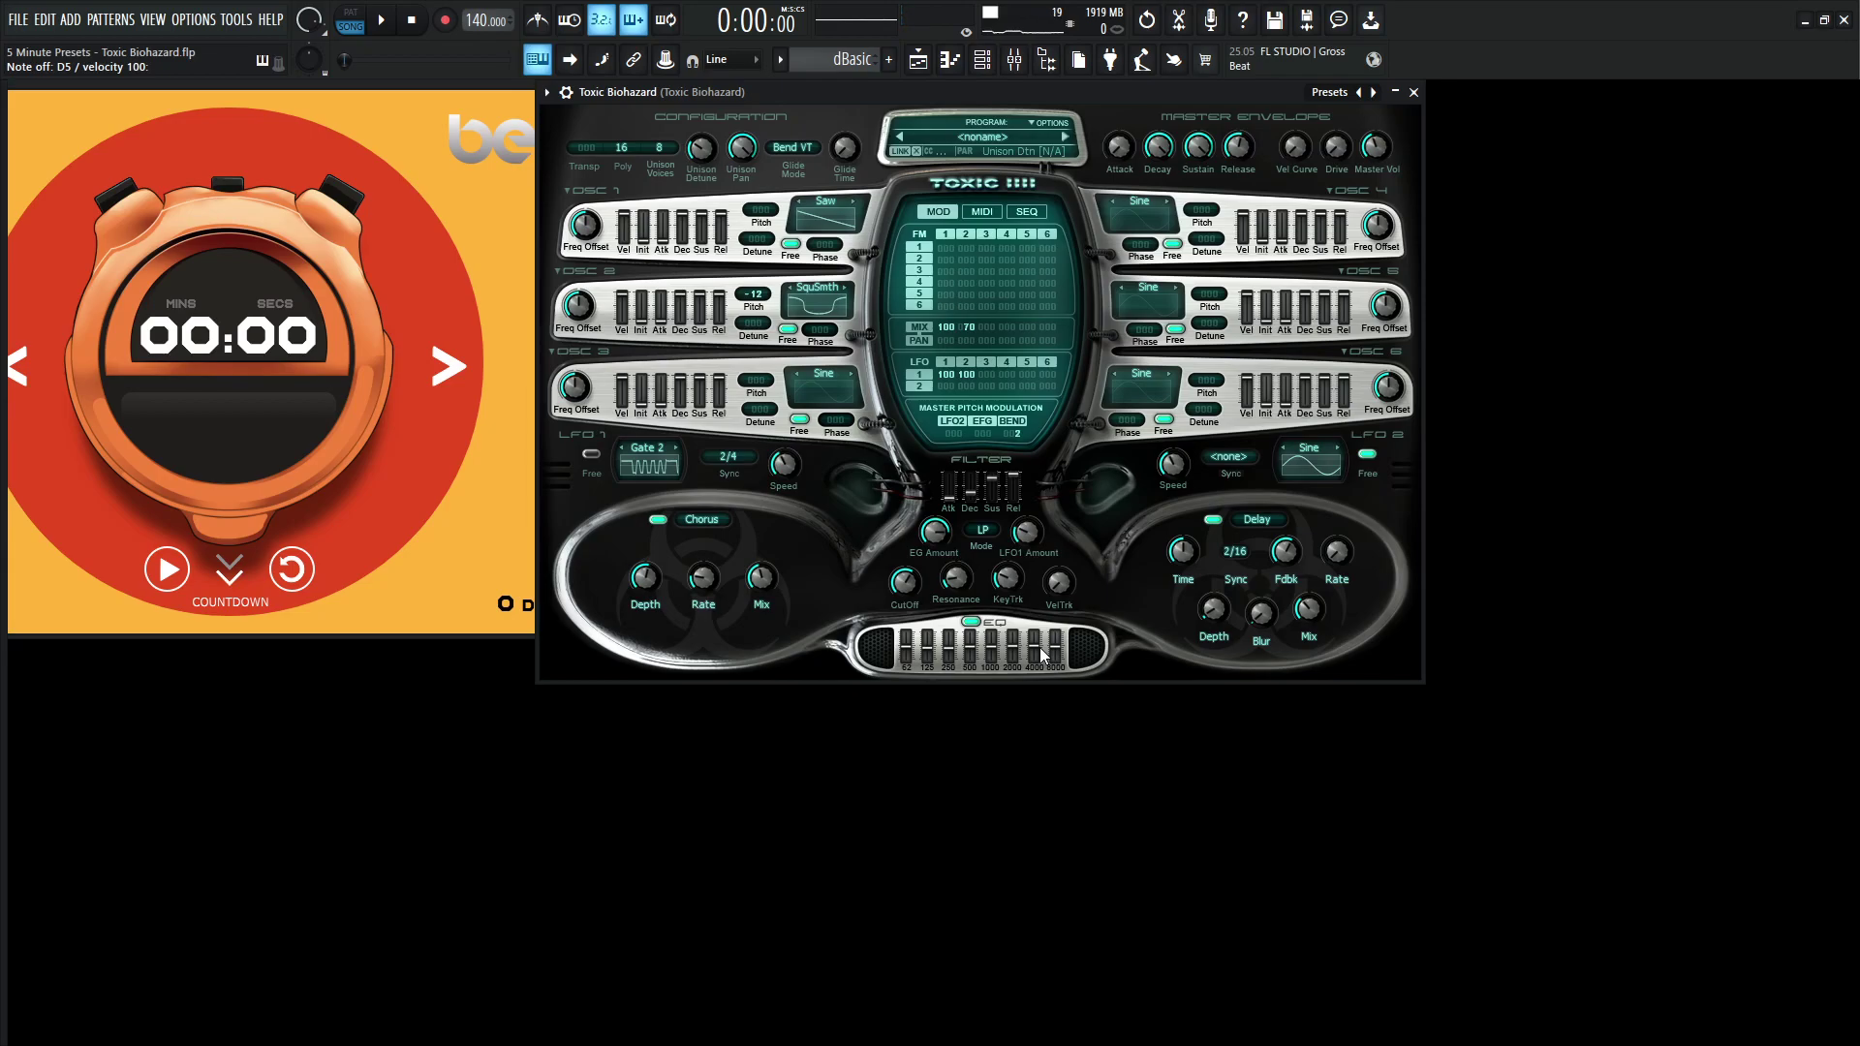
key(space)
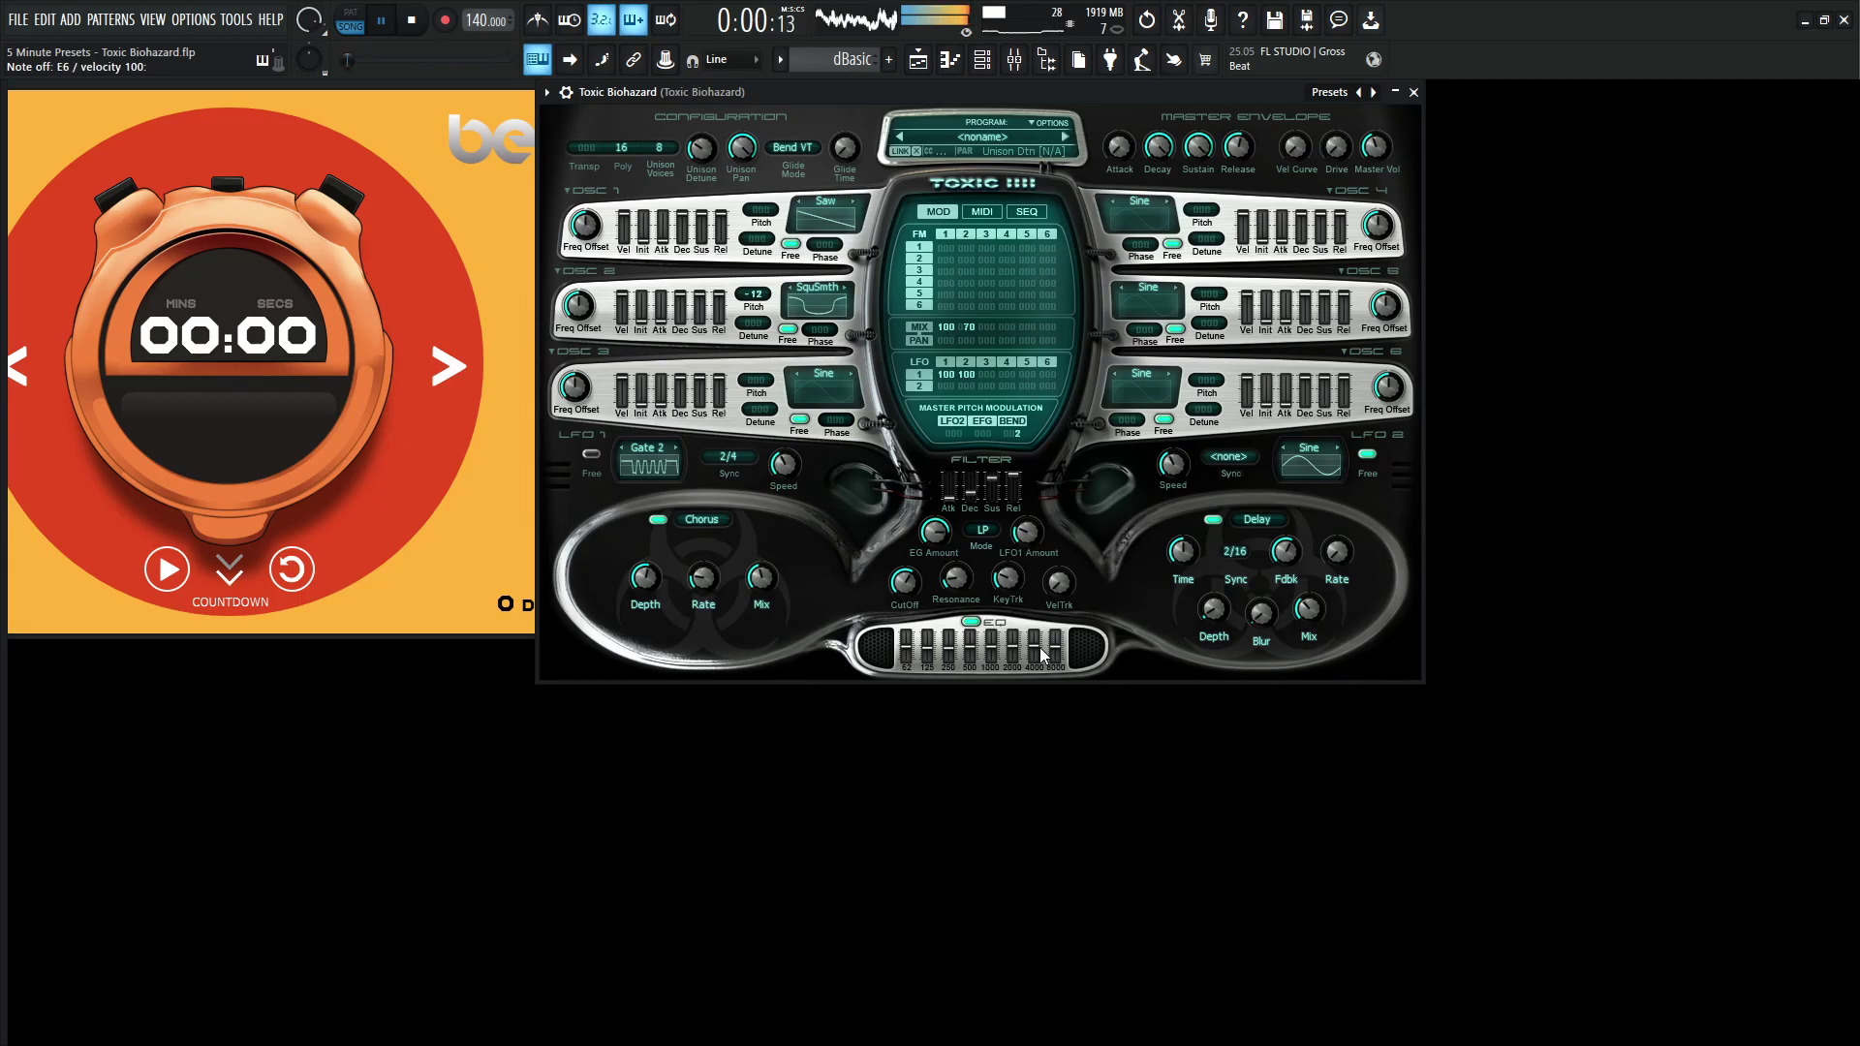
key(space)
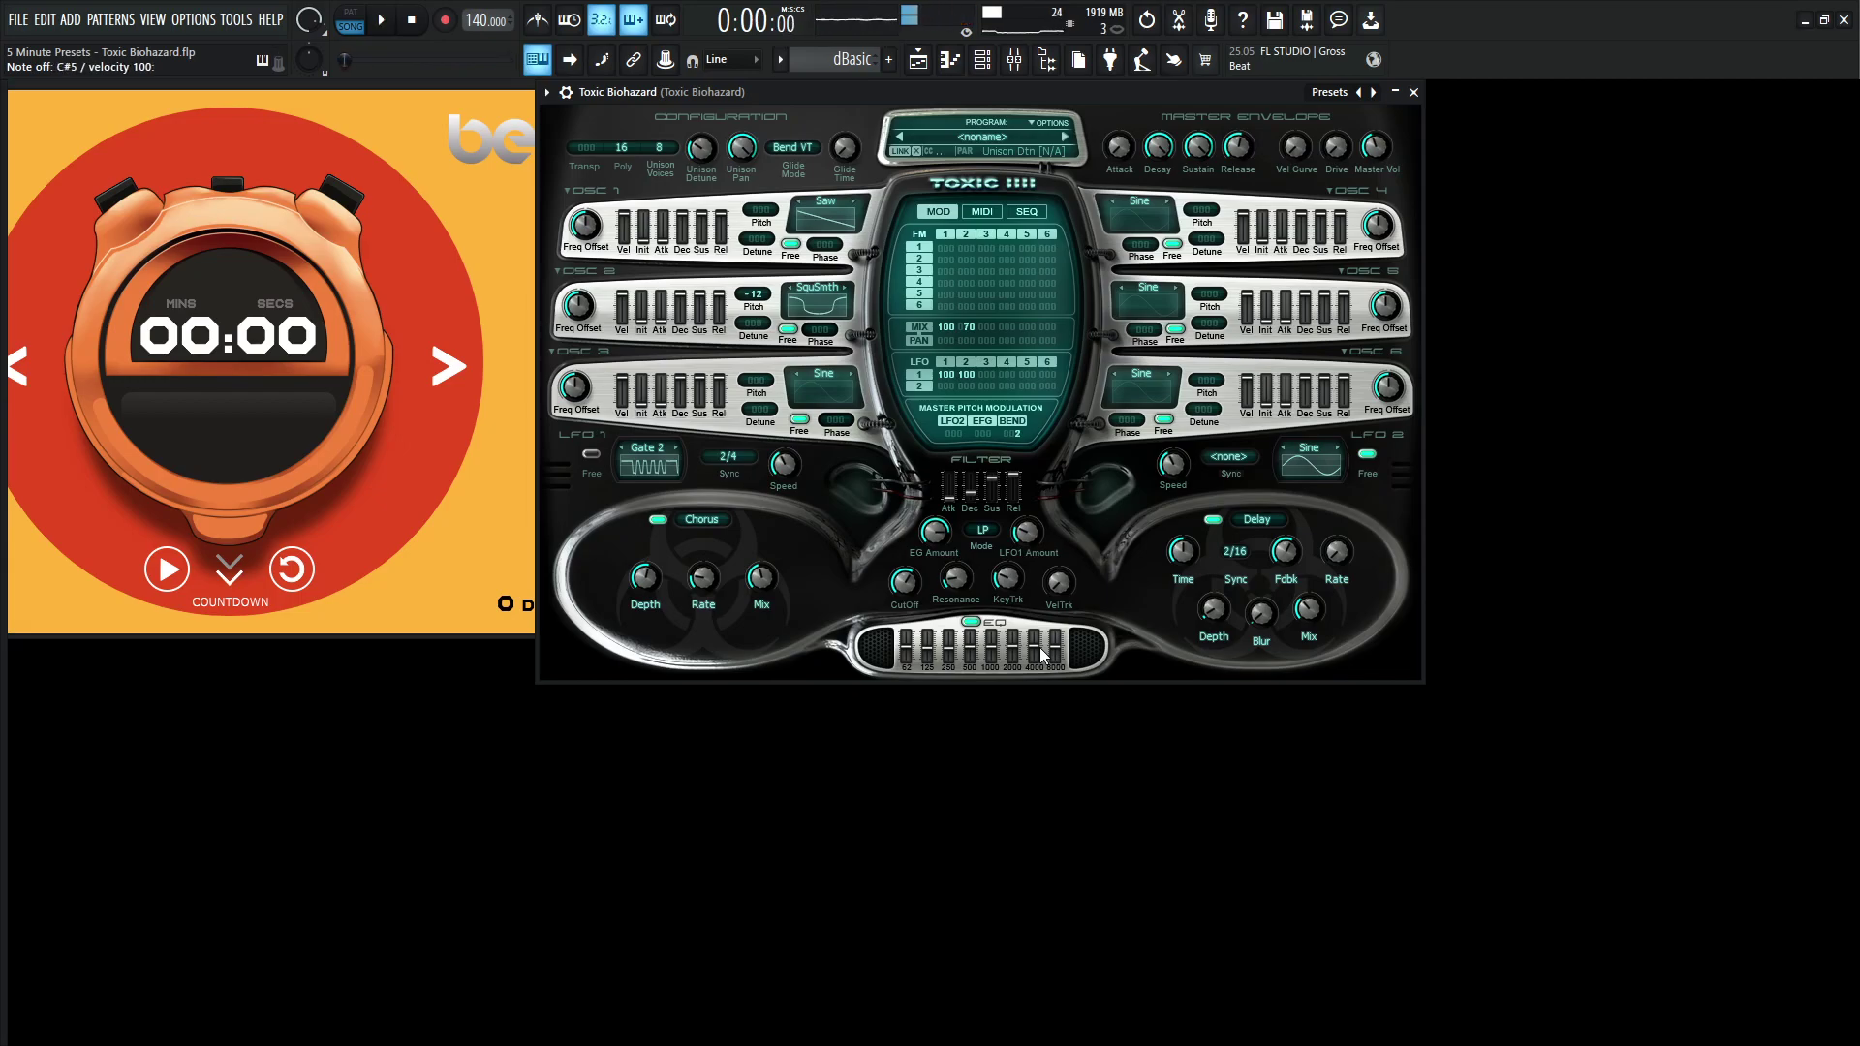